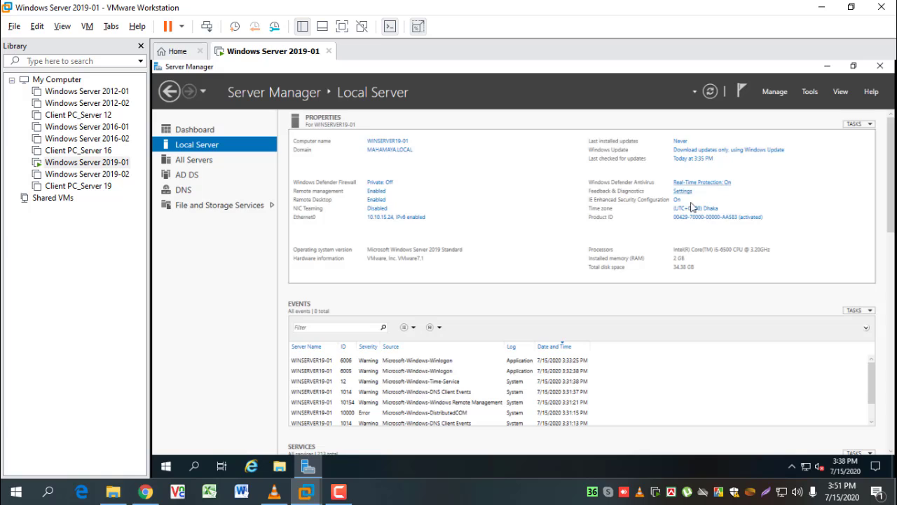
Launch Active Directory Users and Computers from Server Manager's Tools menu
click(811, 91)
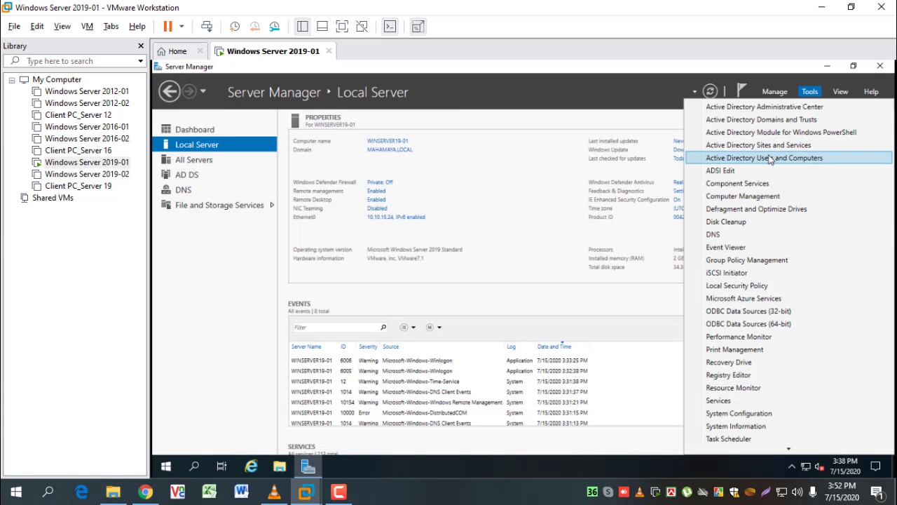
click(810, 159)
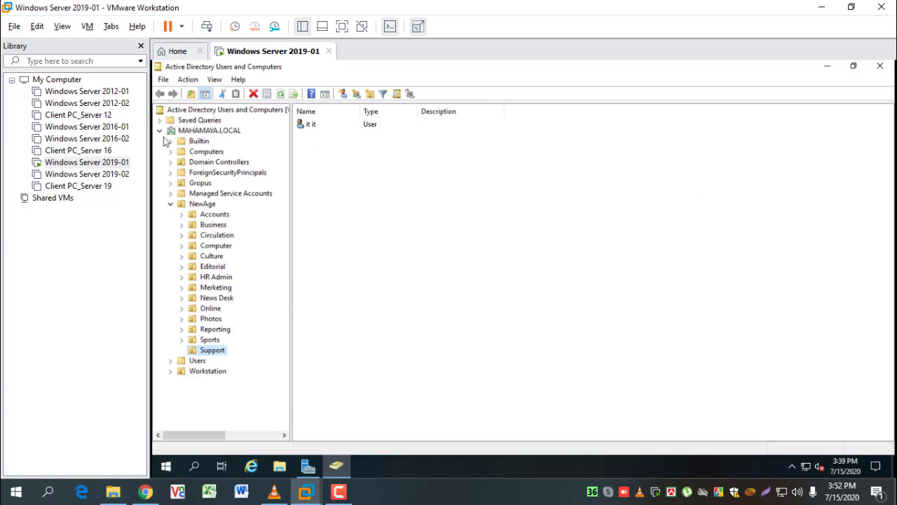
Inspect domain controllers WINSERVER19-01 and WINSERVER19-02, then the Computers container in MAHAMAYA.LOCAL
click(212, 131)
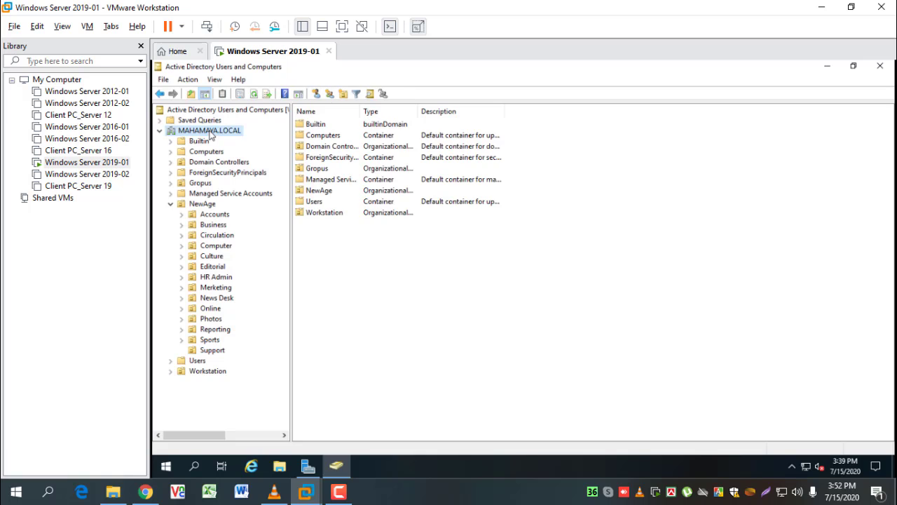
click(214, 163)
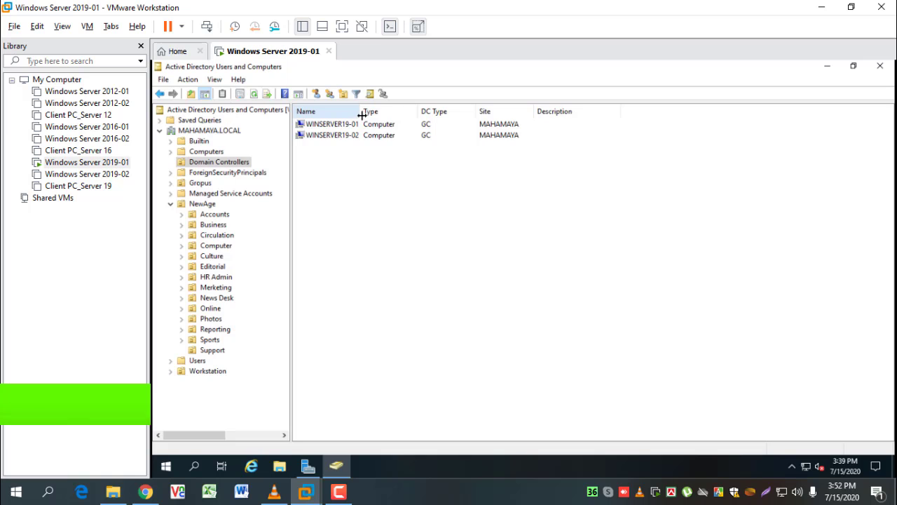
drag(359, 112, 365, 112)
click(328, 126)
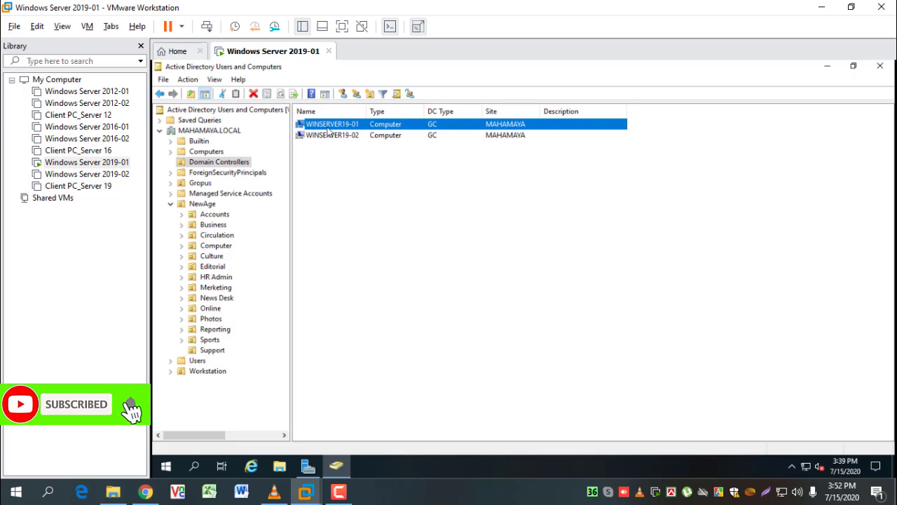
click(337, 136)
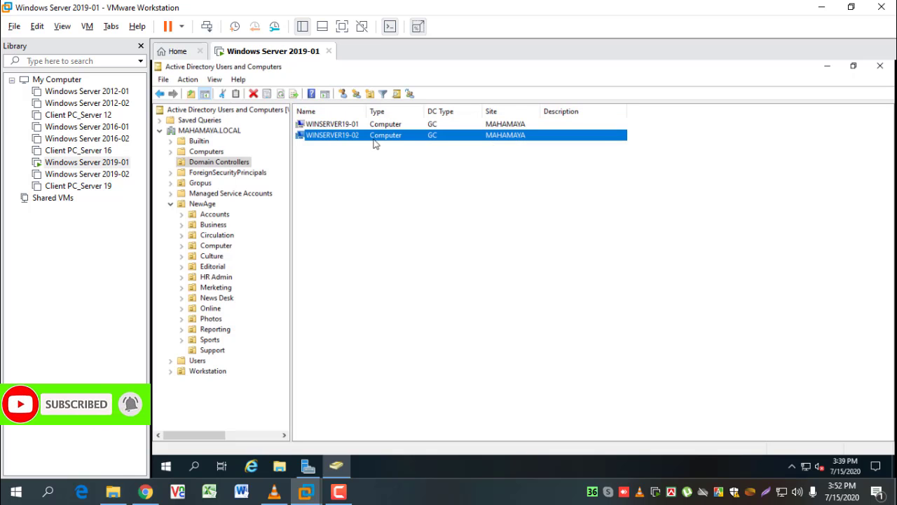
click(335, 127)
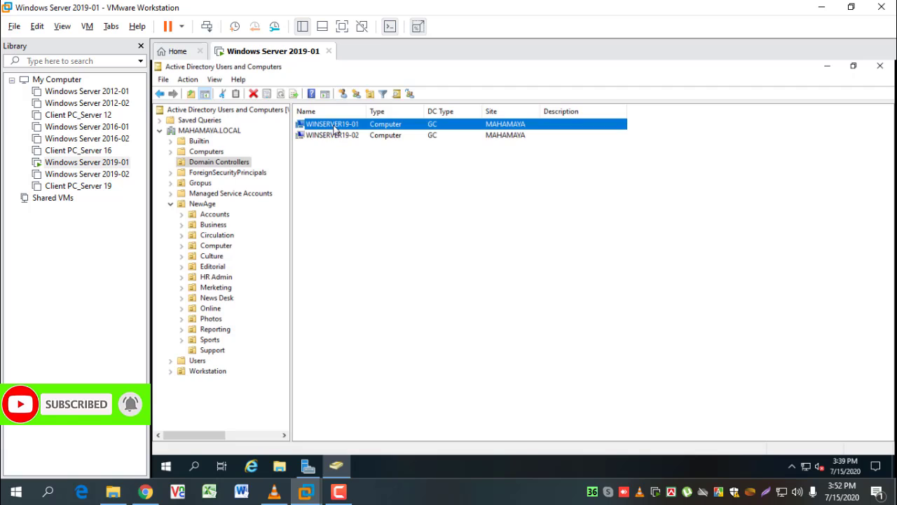
click(219, 163)
click(214, 153)
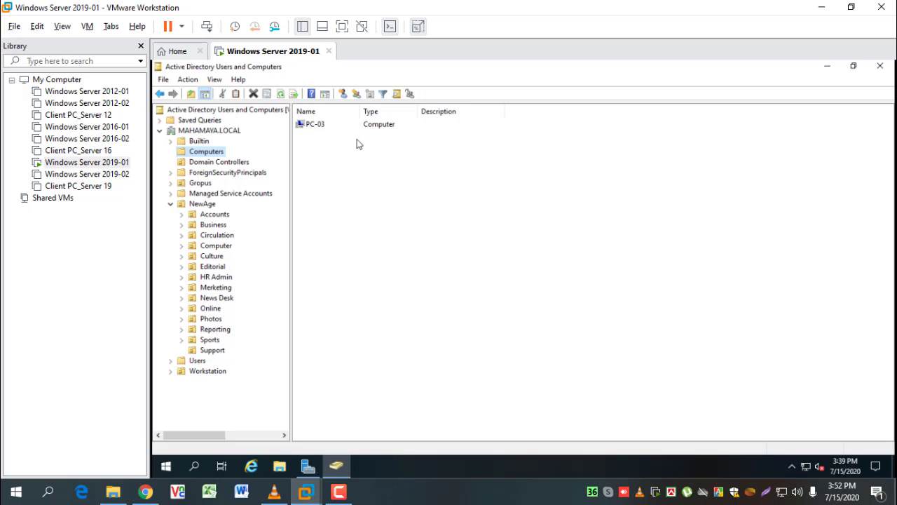
click(225, 163)
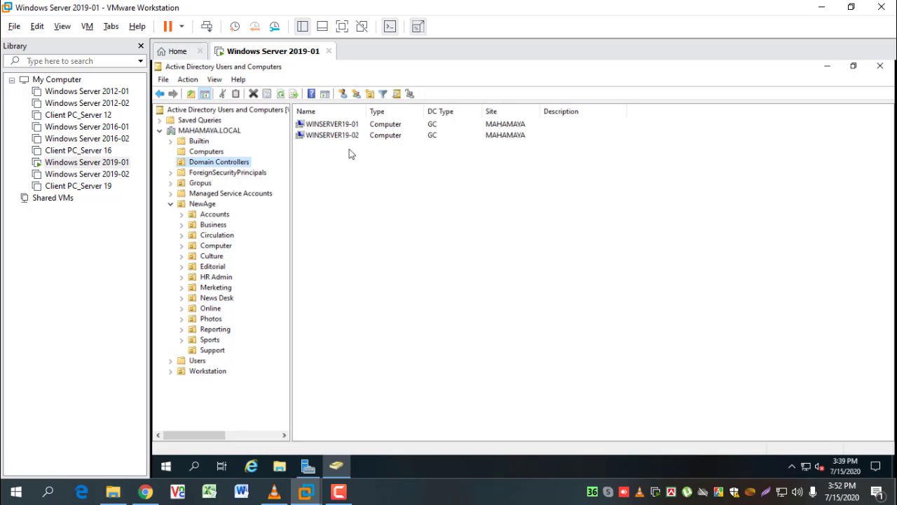
Check the Gropus, NewAge, Users and Workstation units, ending on empty Gropus with NewAge expanded
click(197, 184)
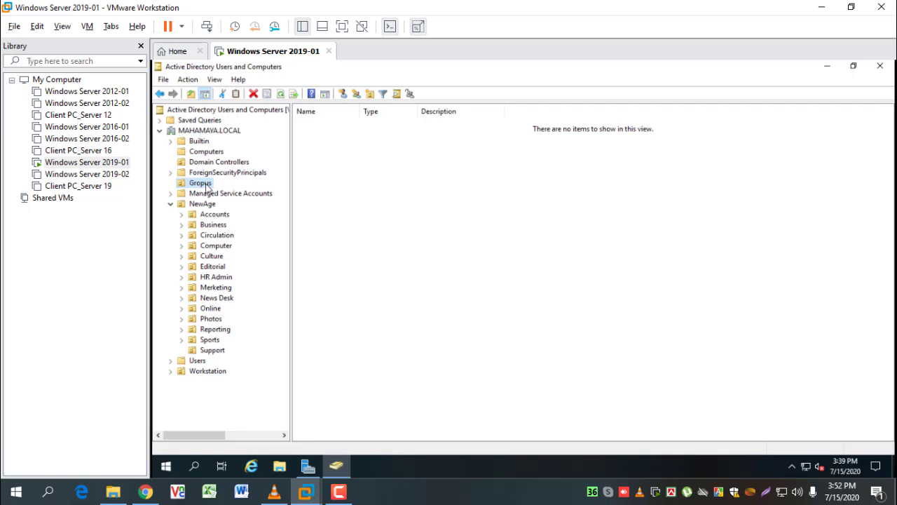
click(171, 203)
click(204, 204)
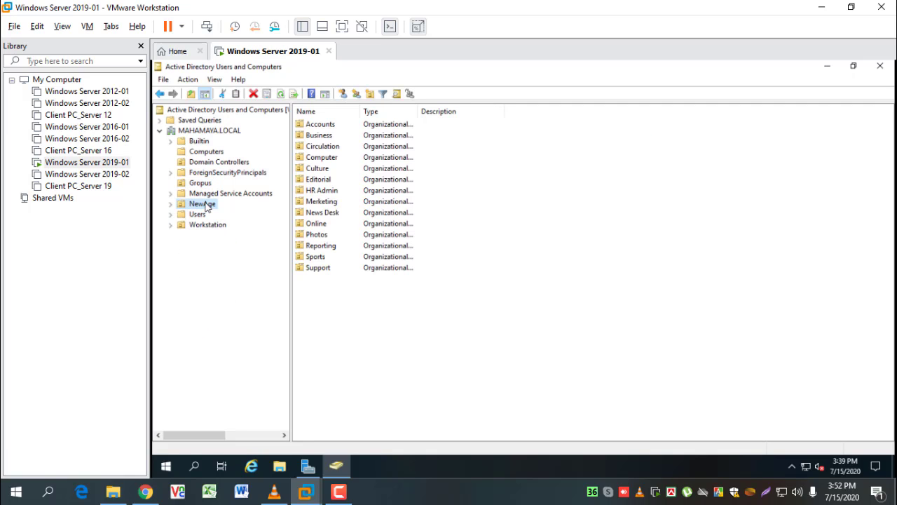
click(199, 216)
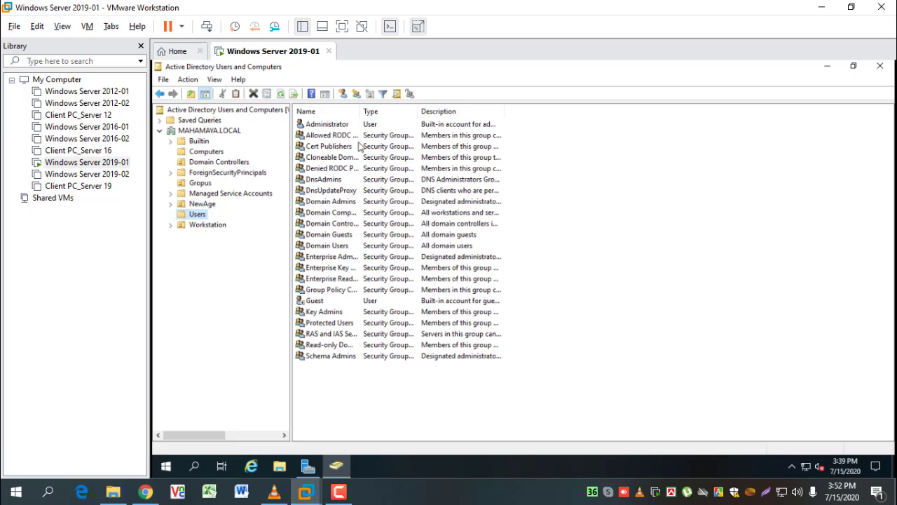
click(206, 228)
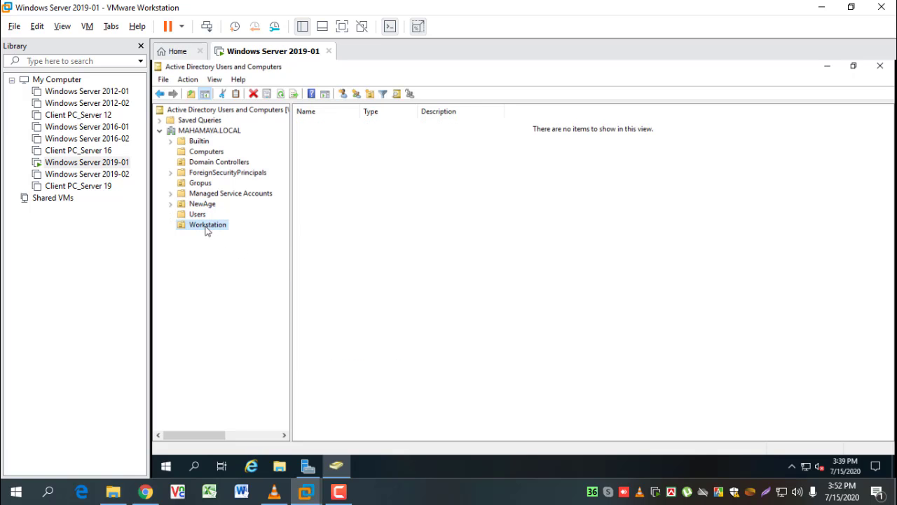
click(200, 186)
click(170, 204)
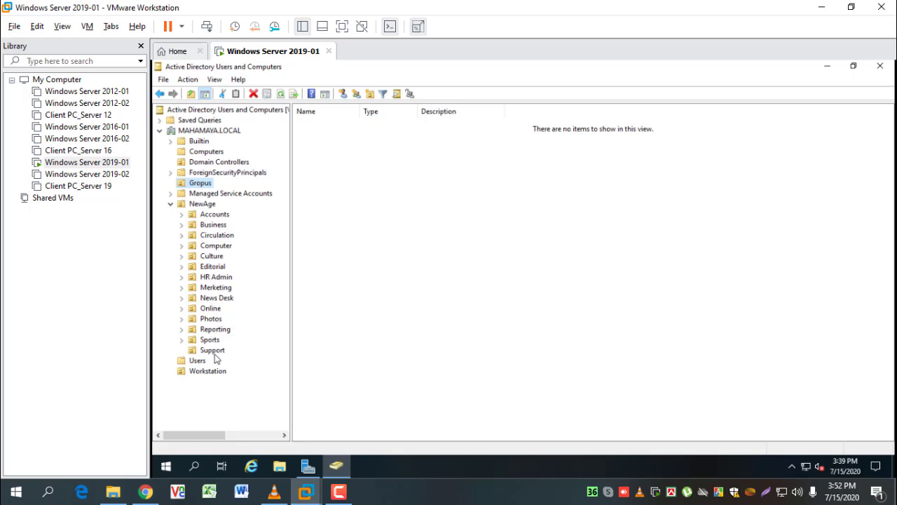
click(218, 221)
click(217, 224)
click(220, 236)
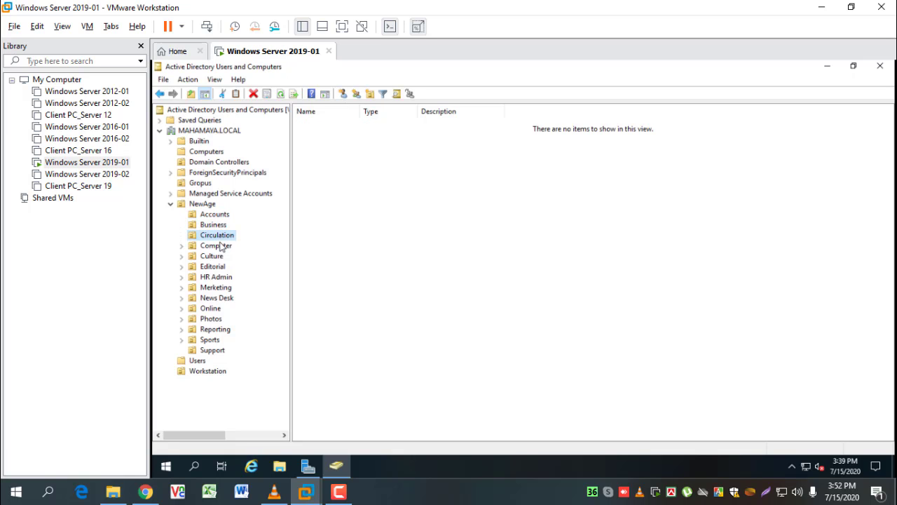
click(216, 245)
click(214, 256)
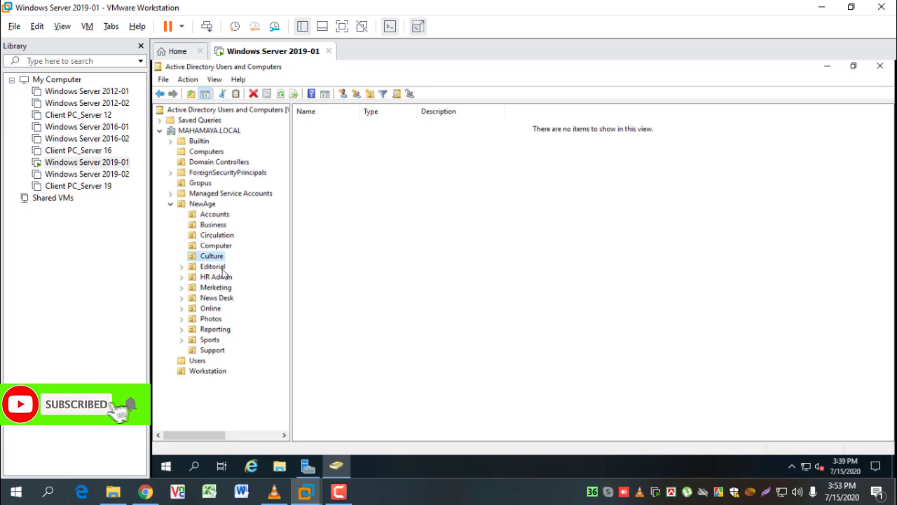
click(217, 267)
click(221, 277)
click(223, 288)
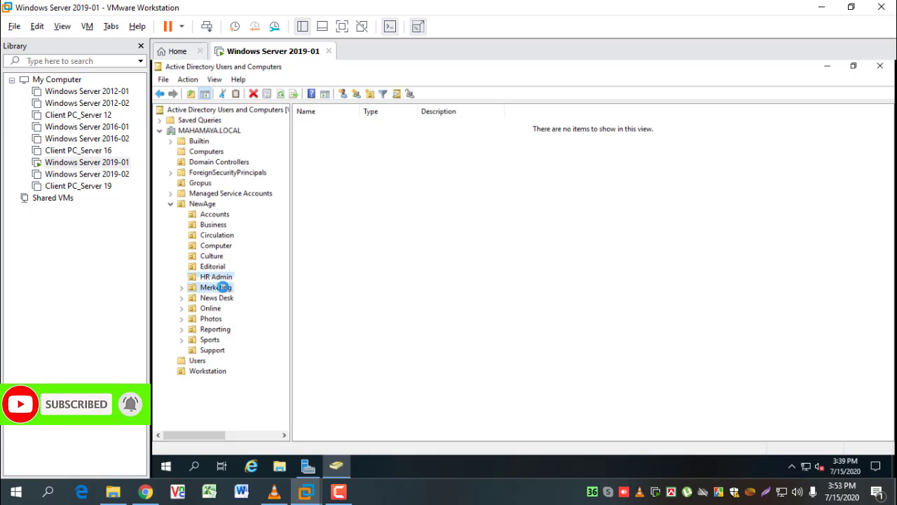
click(223, 299)
click(216, 309)
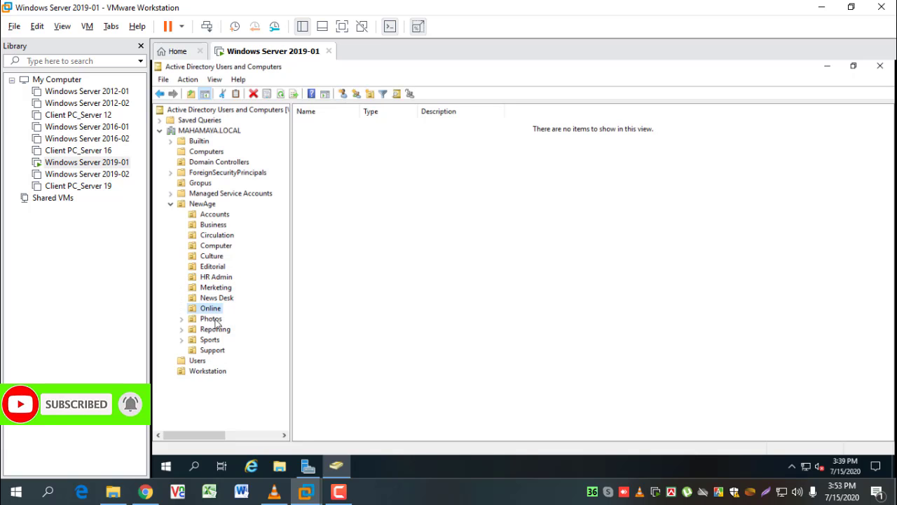
click(215, 319)
click(217, 330)
click(215, 340)
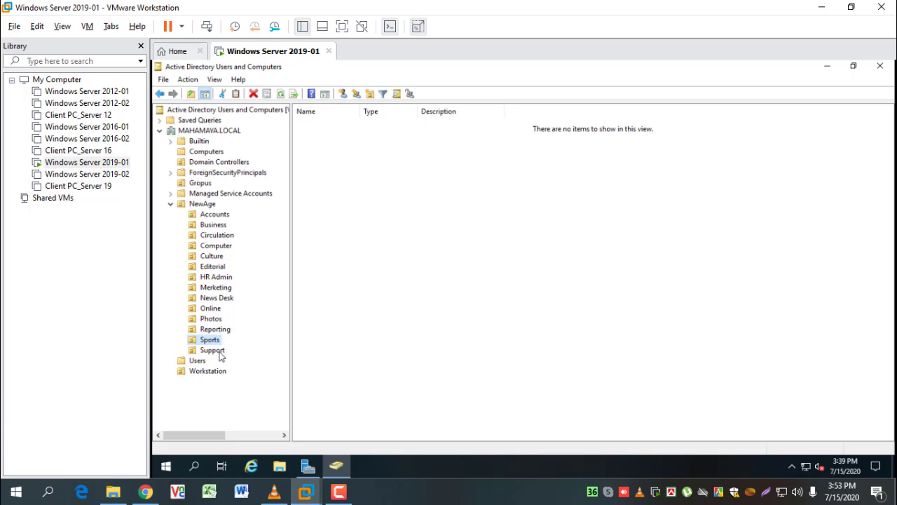
click(217, 350)
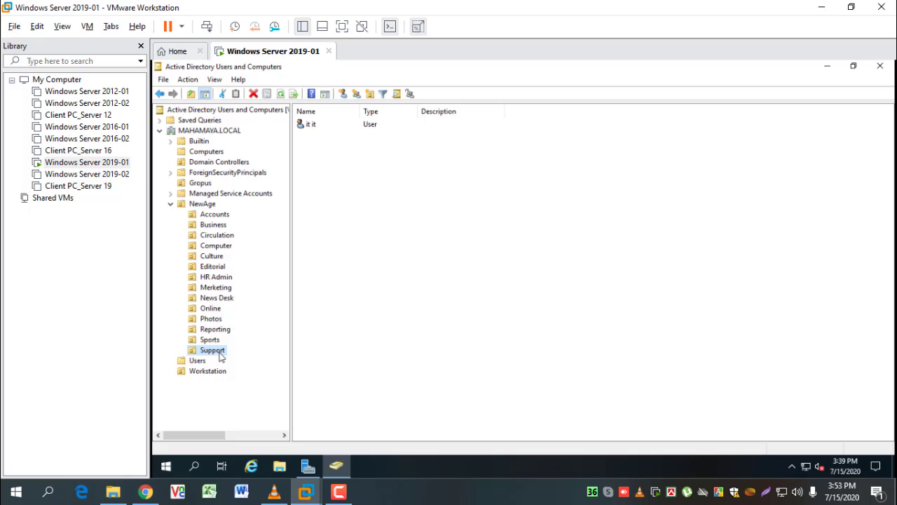
click(201, 184)
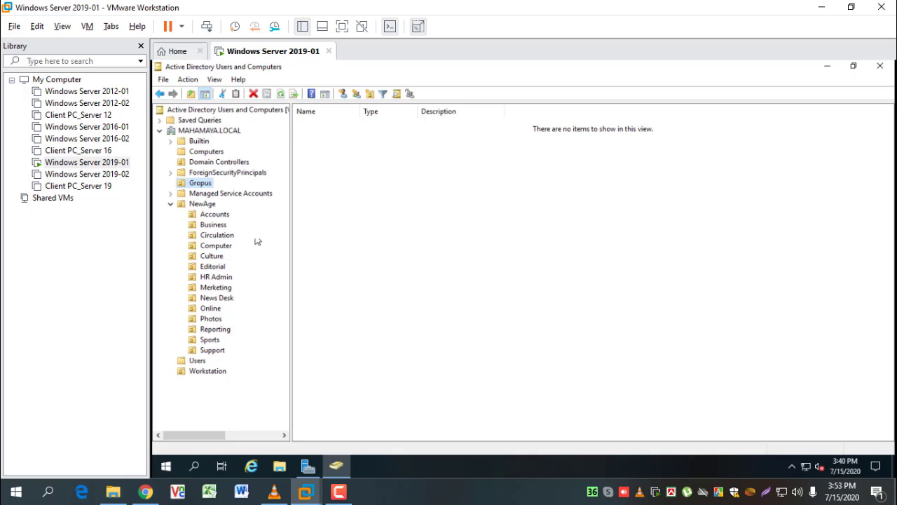
Add an Accounts group to Gropus with Global scope and Security type
right_click(202, 184)
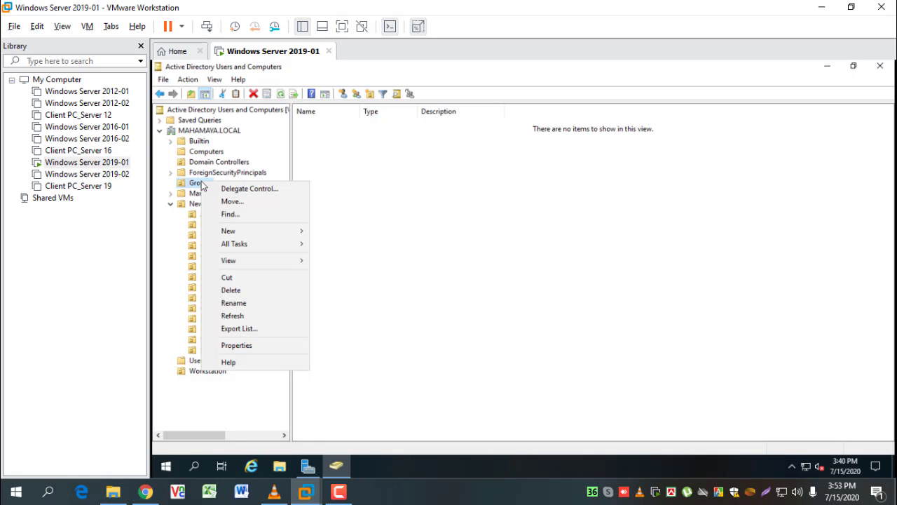
mouse_move(260, 235)
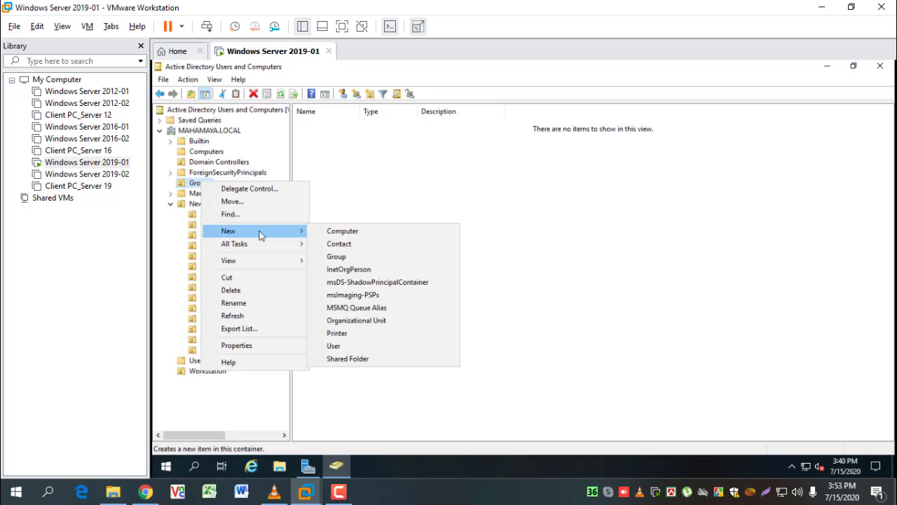
click(337, 257)
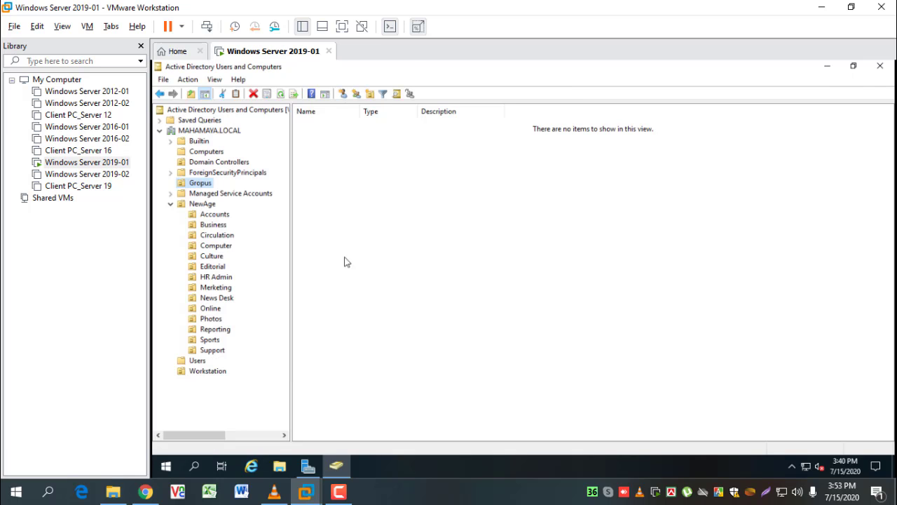
drag(305, 77, 474, 134)
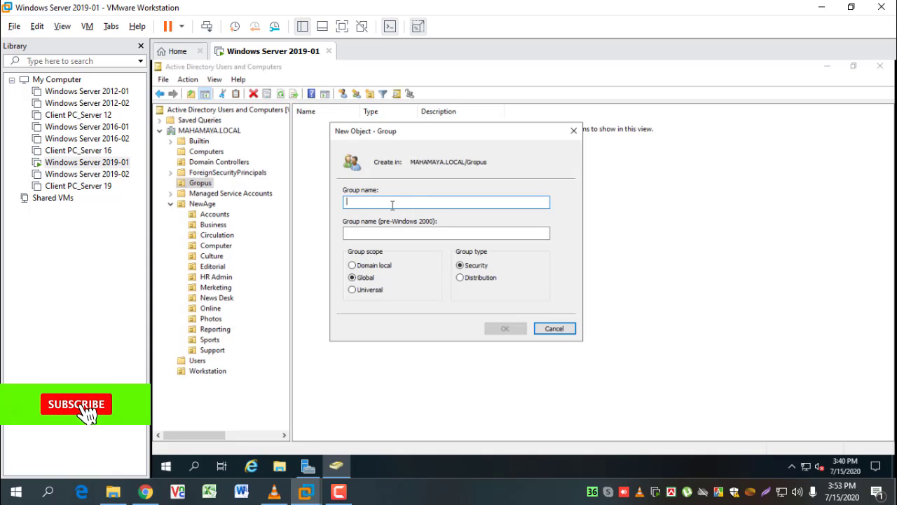
text(A)
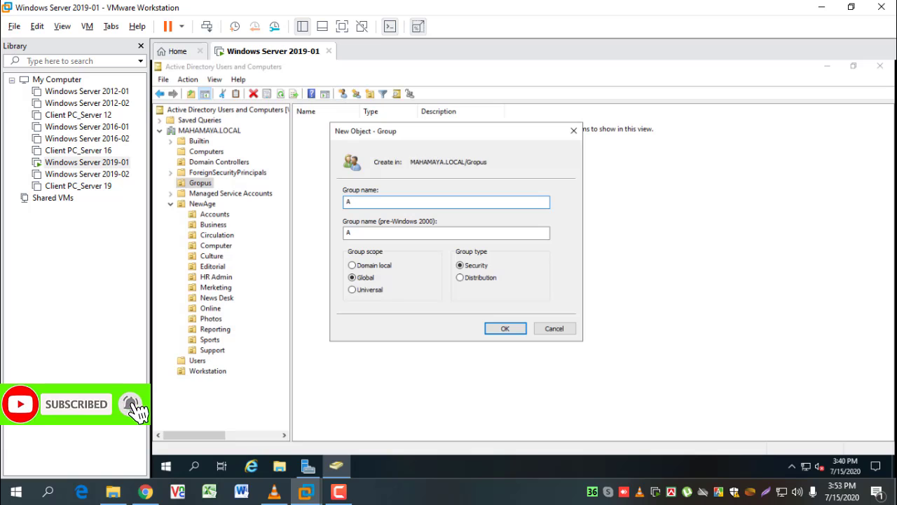
text(ccounts)
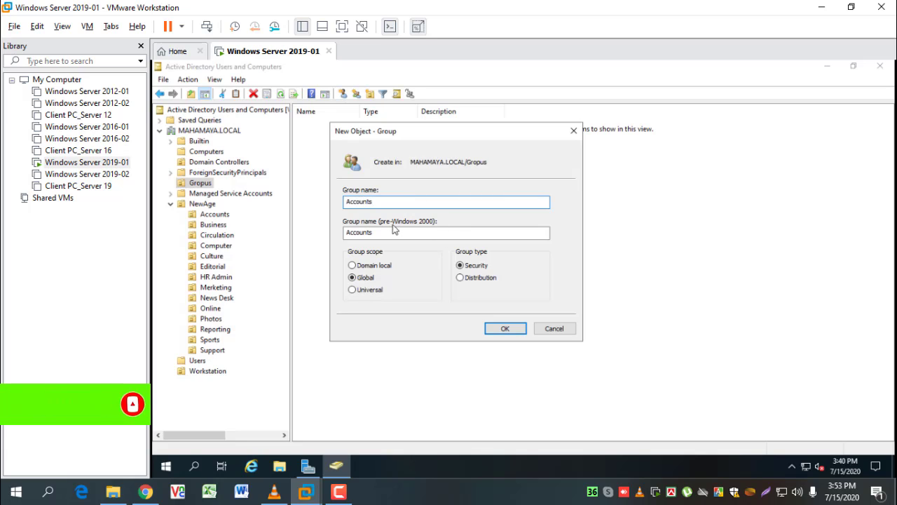
click(360, 283)
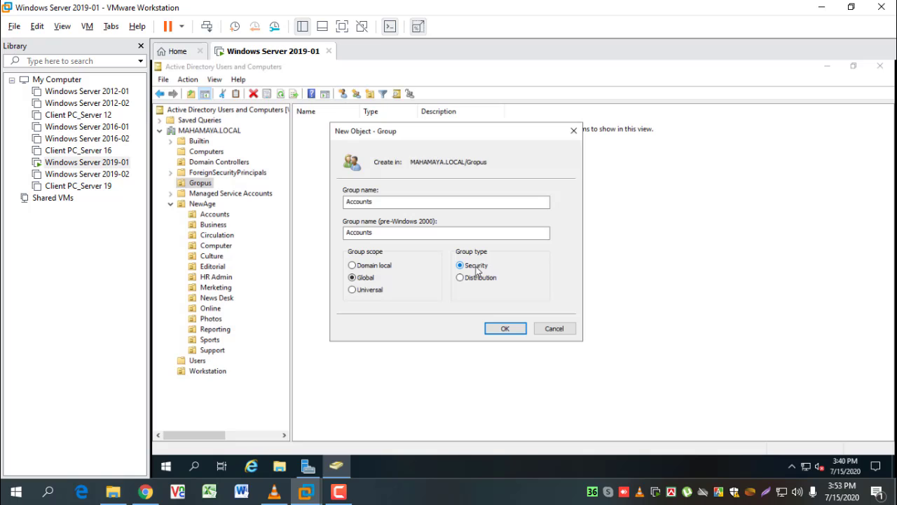
click(504, 328)
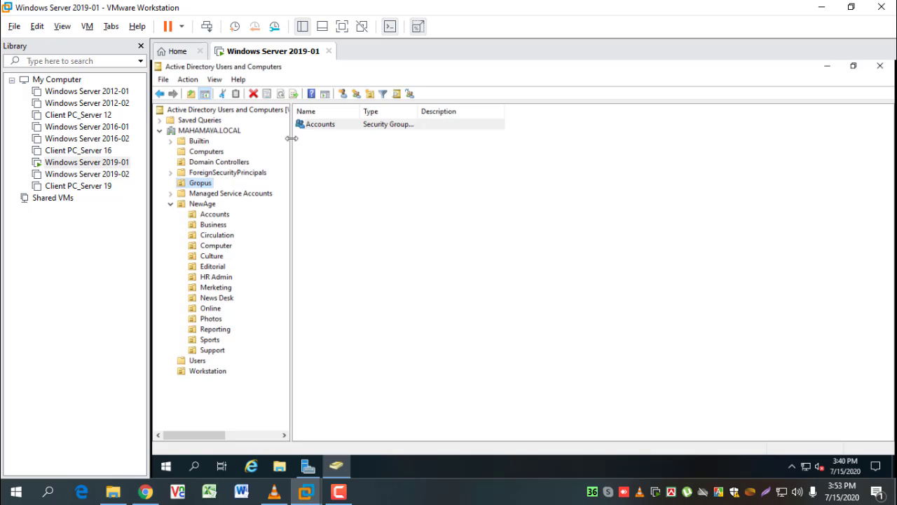
Add a Business group to Gropus with Global scope and Security type
click(384, 235)
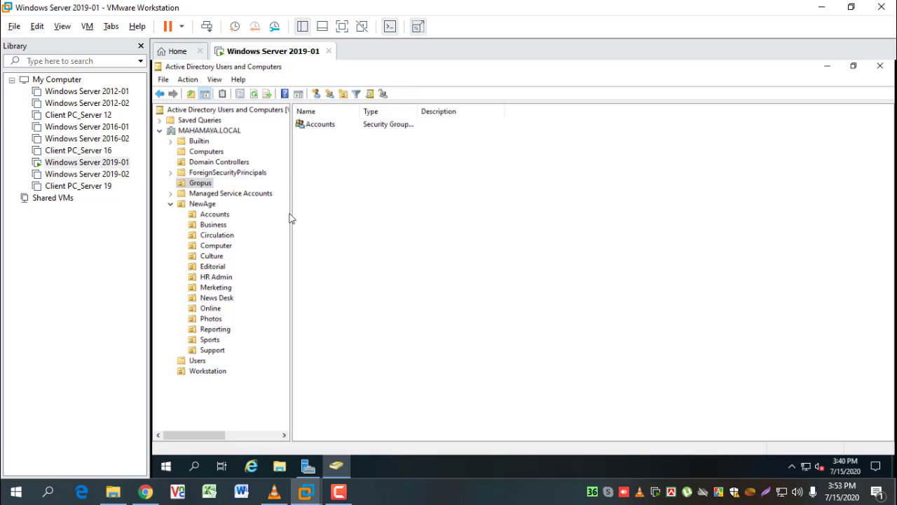
click(195, 184)
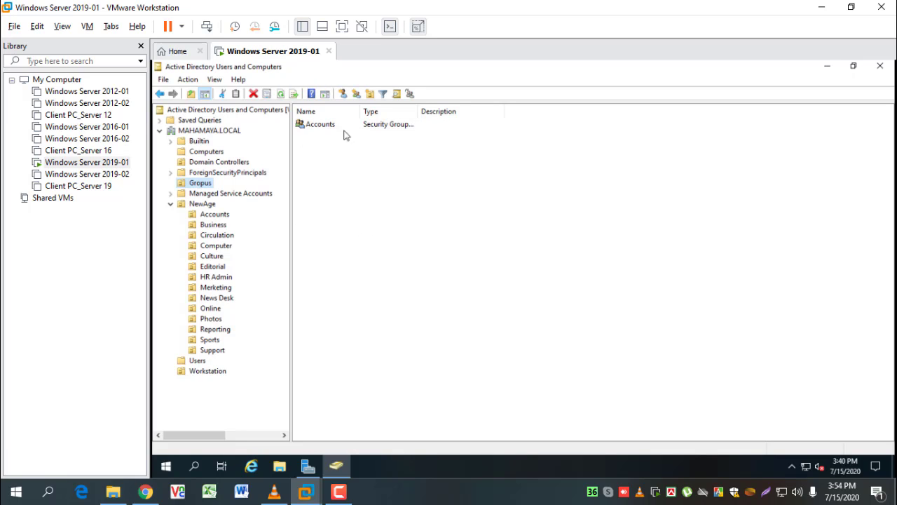
right_click(202, 185)
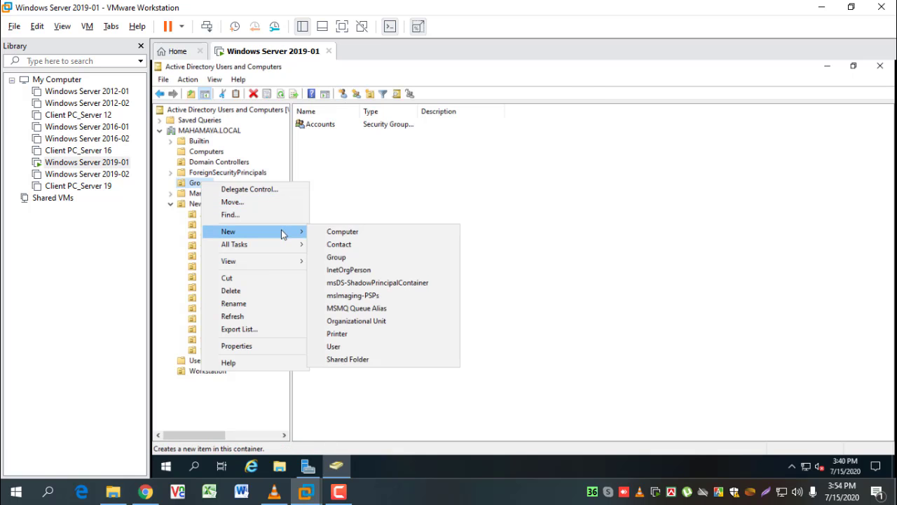
click(356, 258)
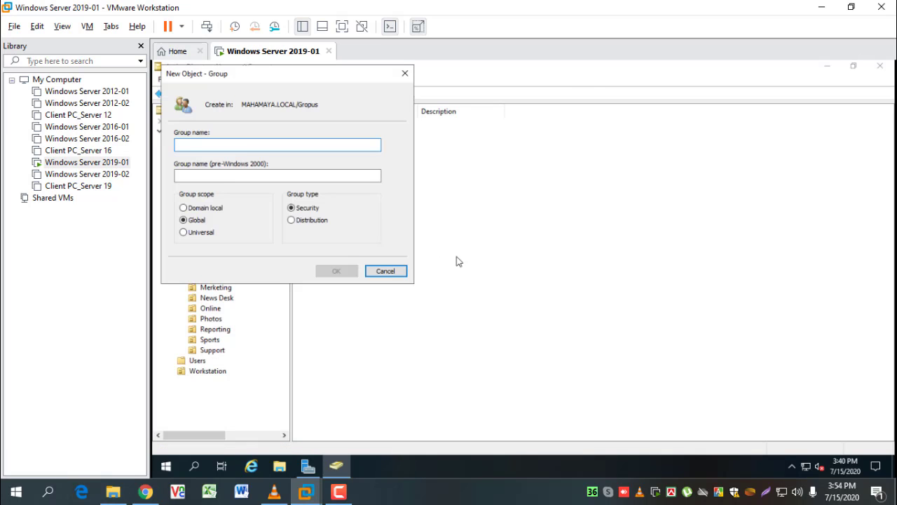
drag(302, 71, 437, 104)
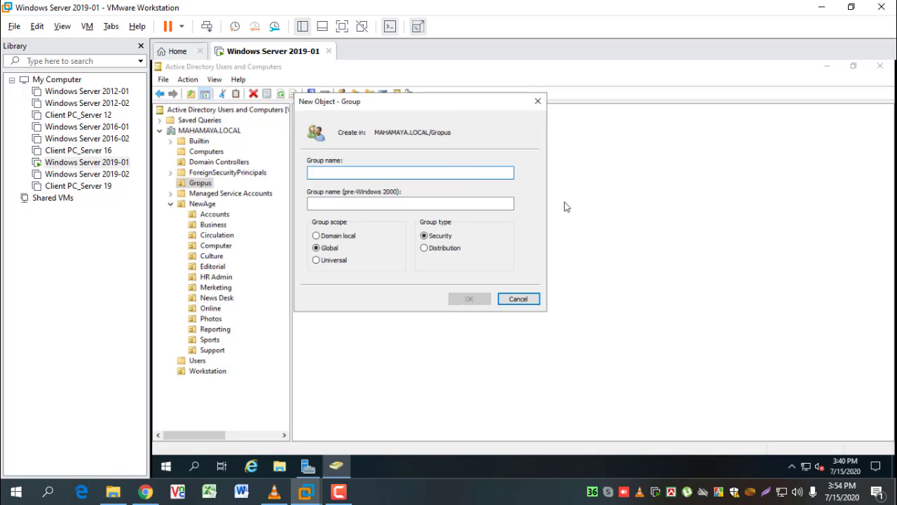
click(209, 227)
text(Business)
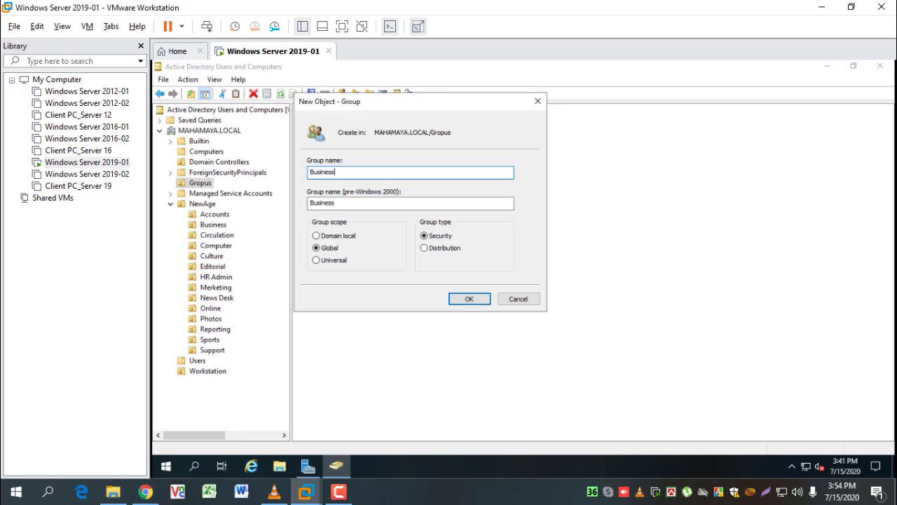
click(325, 247)
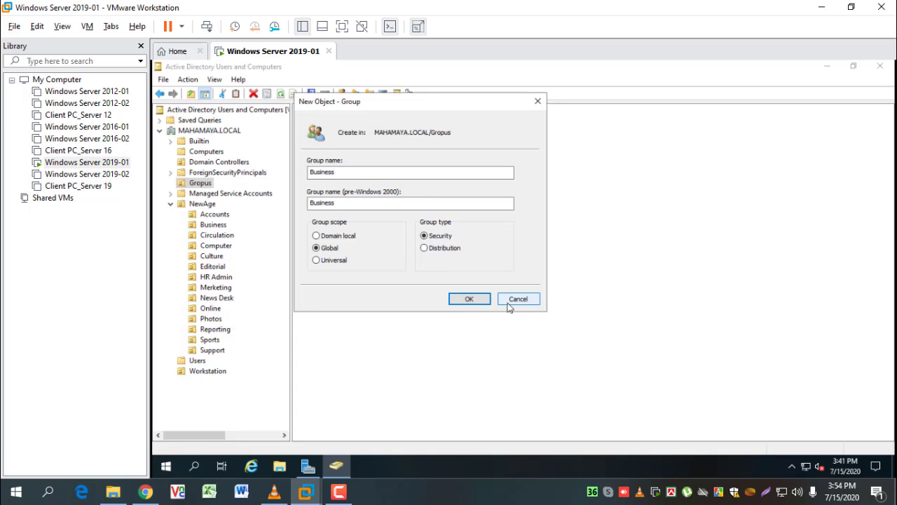
click(470, 298)
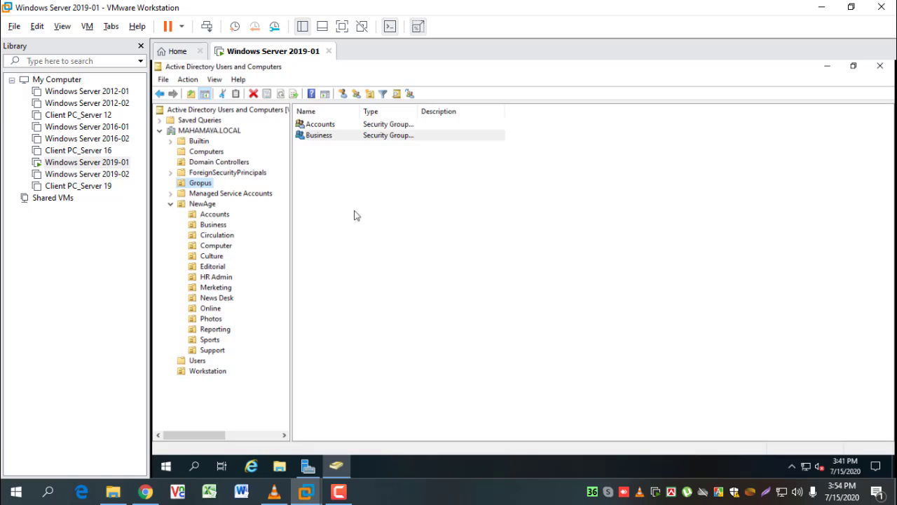
click(334, 178)
Create the Circulation, Computer and Culture security groups in Gropus
click(200, 184)
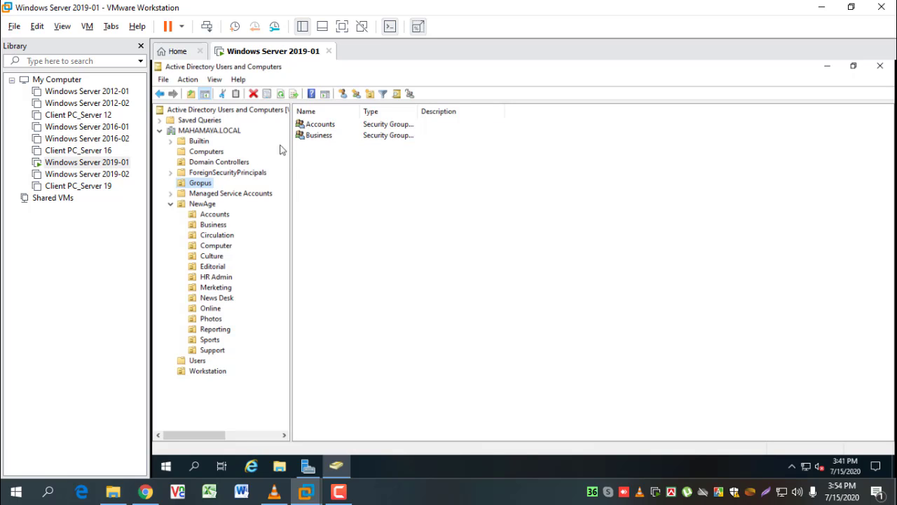
click(356, 94)
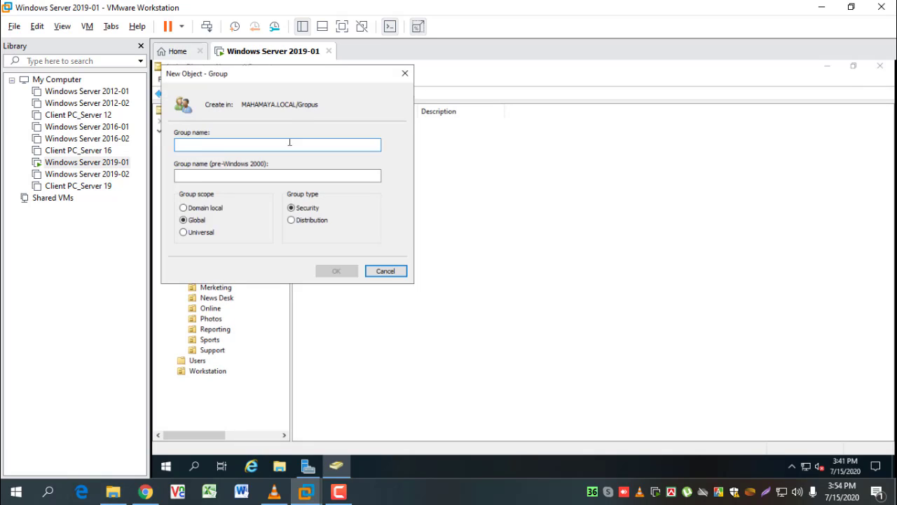
drag(297, 73, 451, 142)
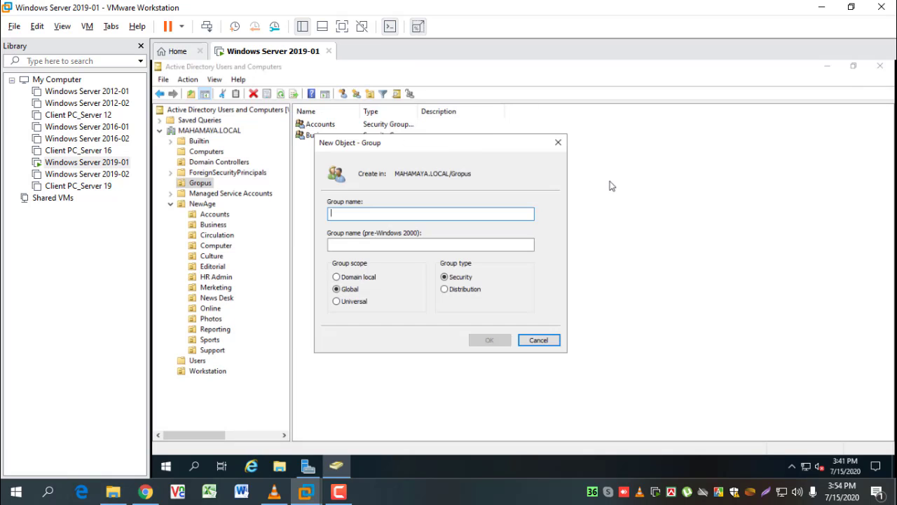
text(Ci)
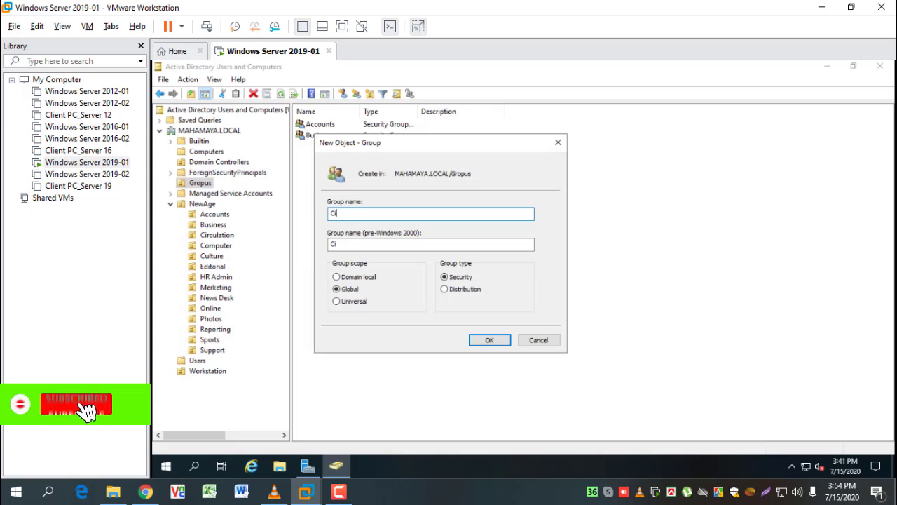
text(rculation)
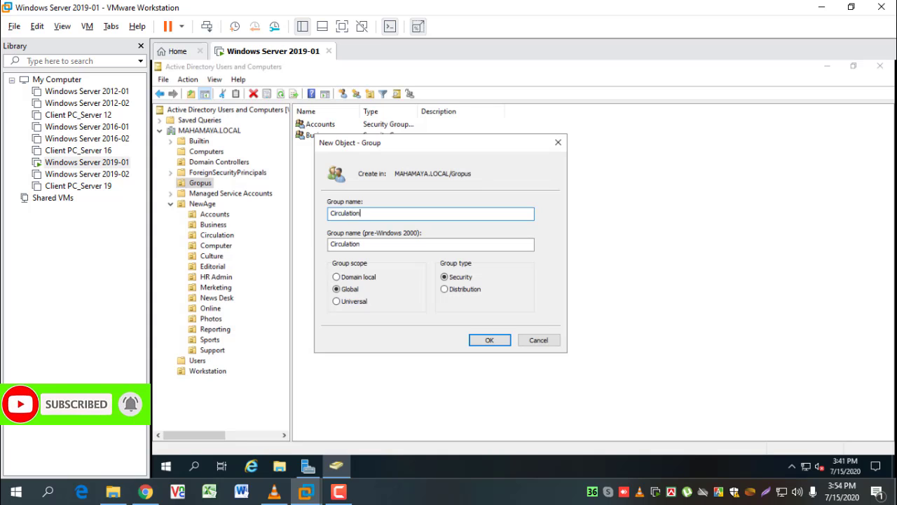
key(Return)
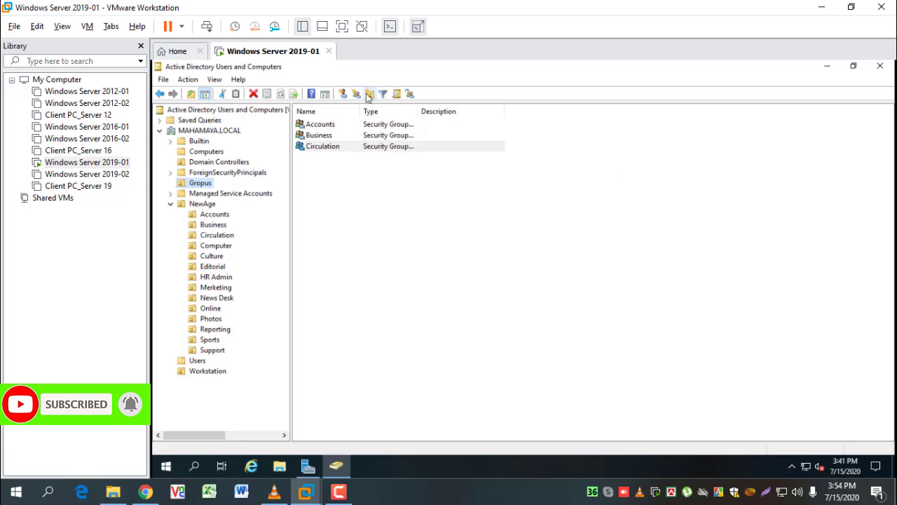
click(355, 94)
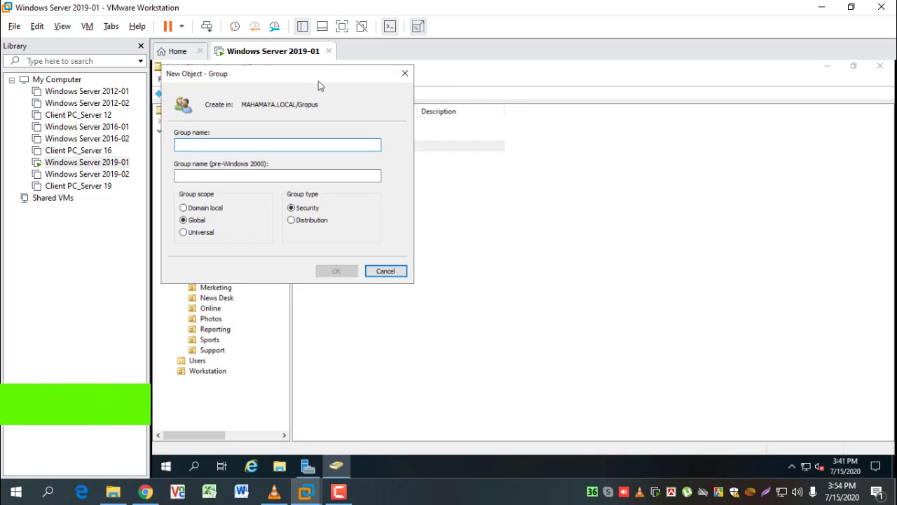
drag(459, 154, 466, 158)
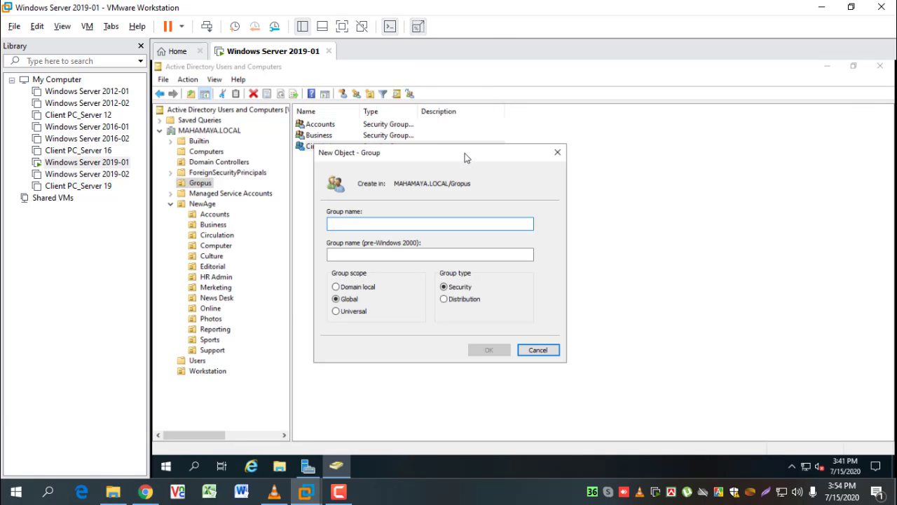
text(Computer)
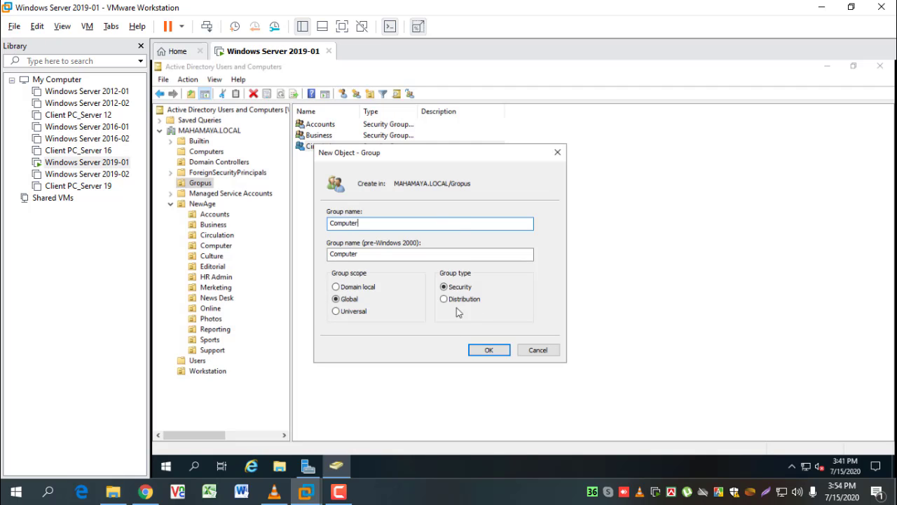
click(497, 350)
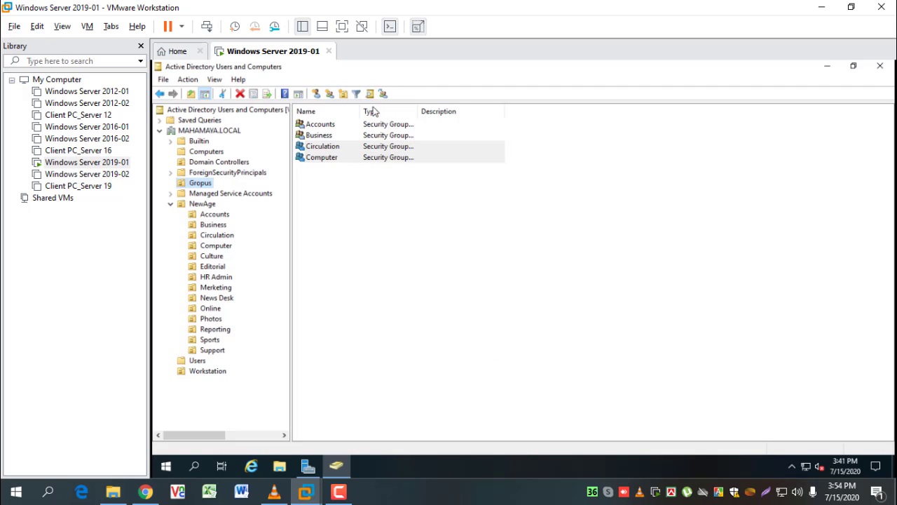
click(331, 94)
drag(310, 81, 412, 117)
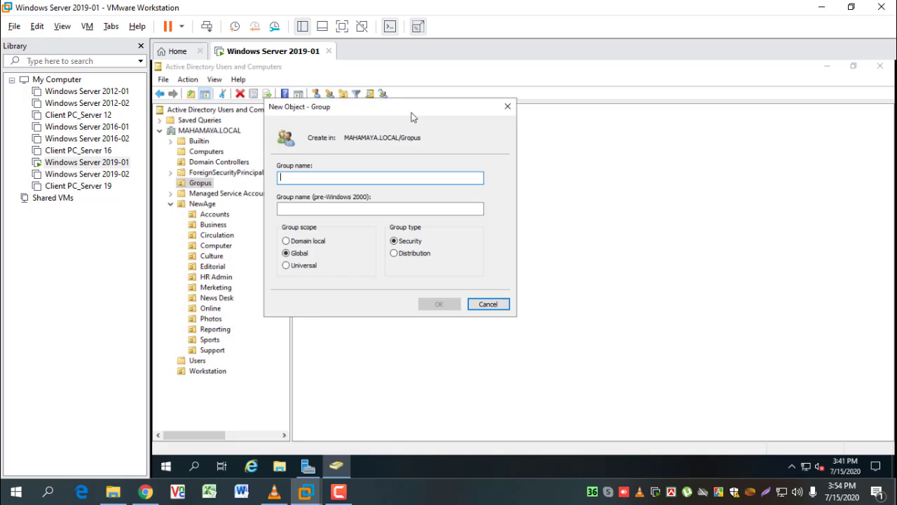
text(Cu)
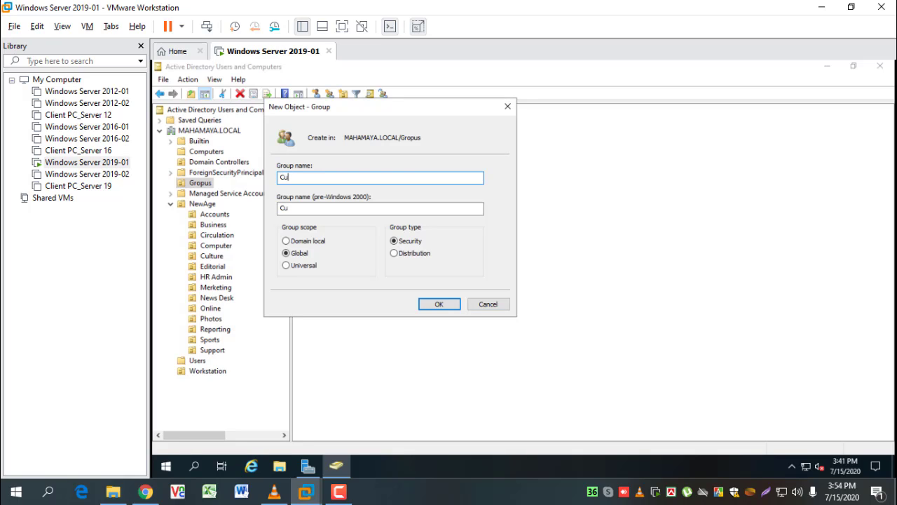
text(lture)
key(Return)
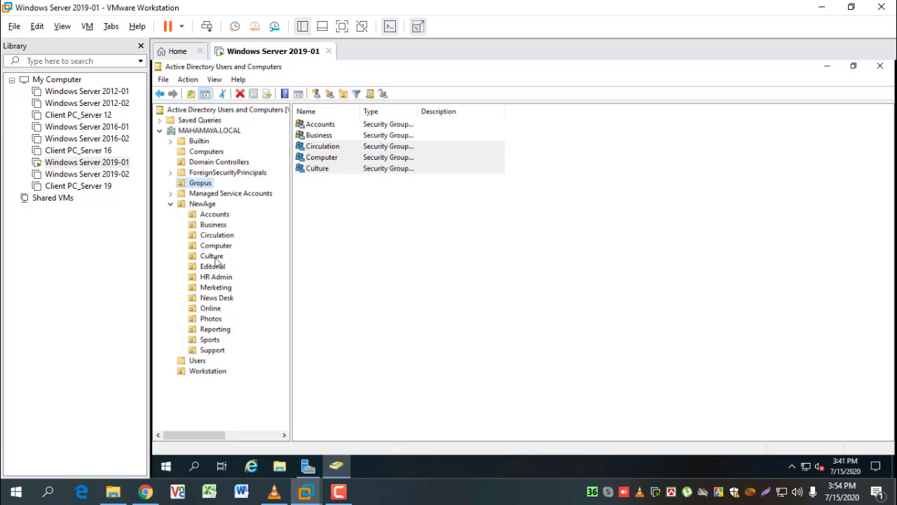
Create the Editorial, HR Admin and Merketing groups, and begin naming a News Desk group
click(329, 94)
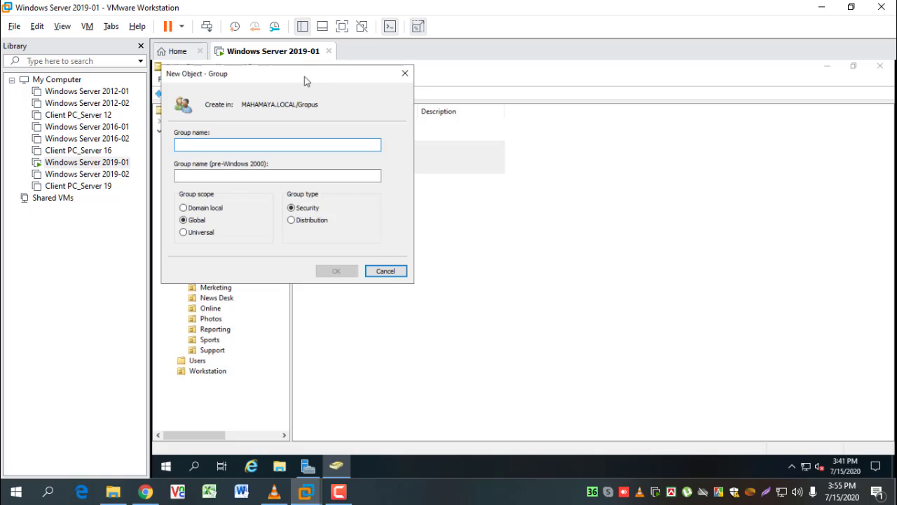
drag(304, 77, 500, 166)
text(Editorial)
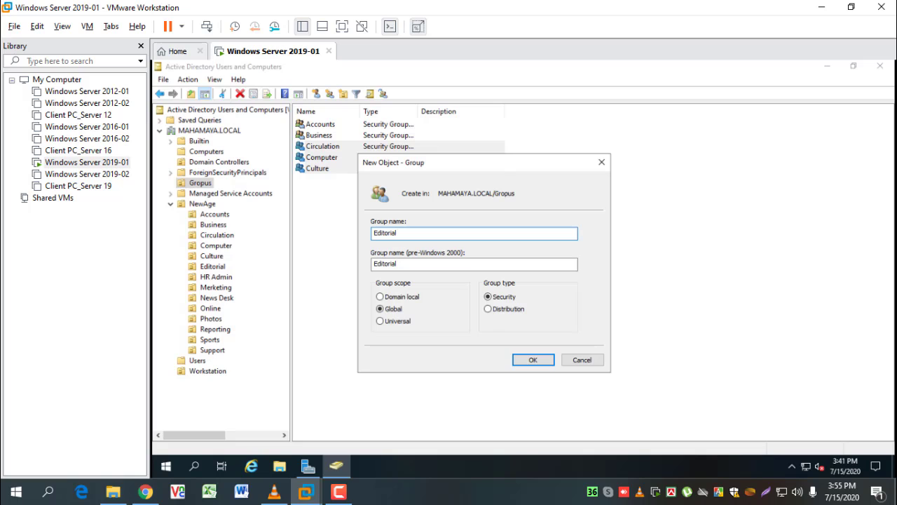
key(Return)
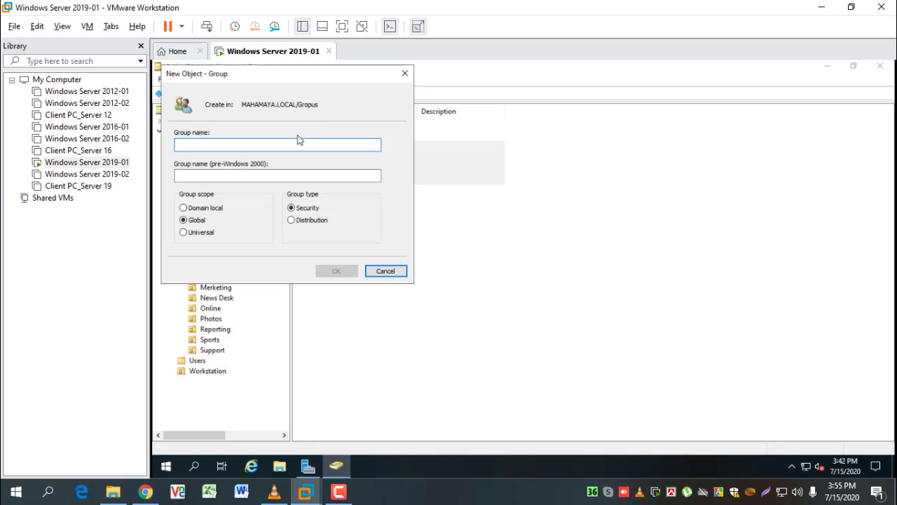
text(H)
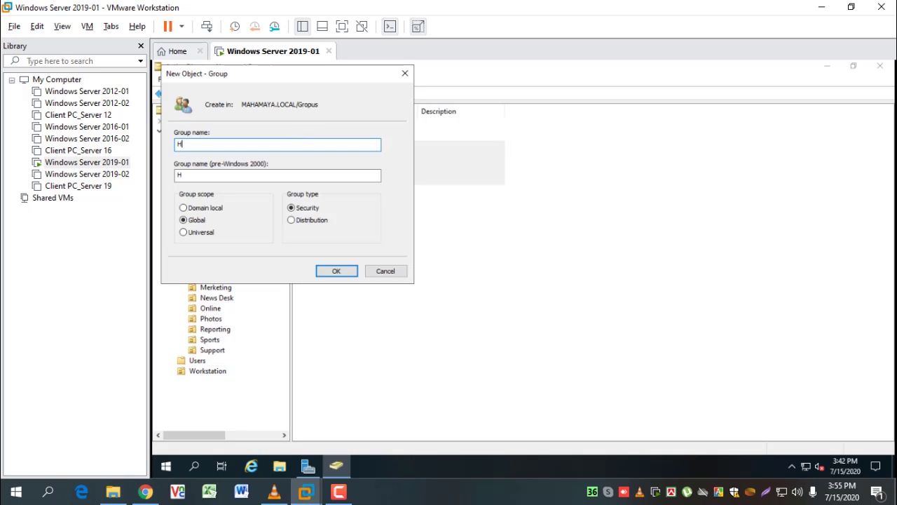
text(R Admin)
key(Return)
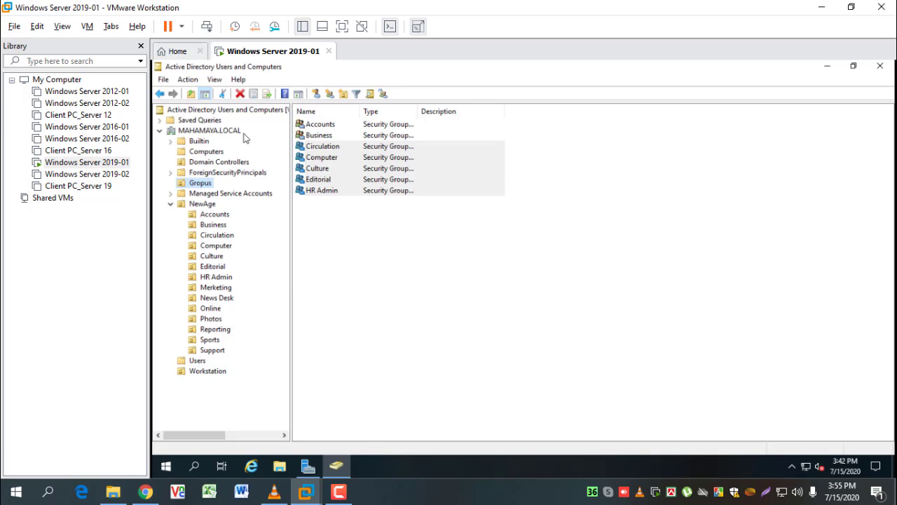
click(329, 94)
text(M)
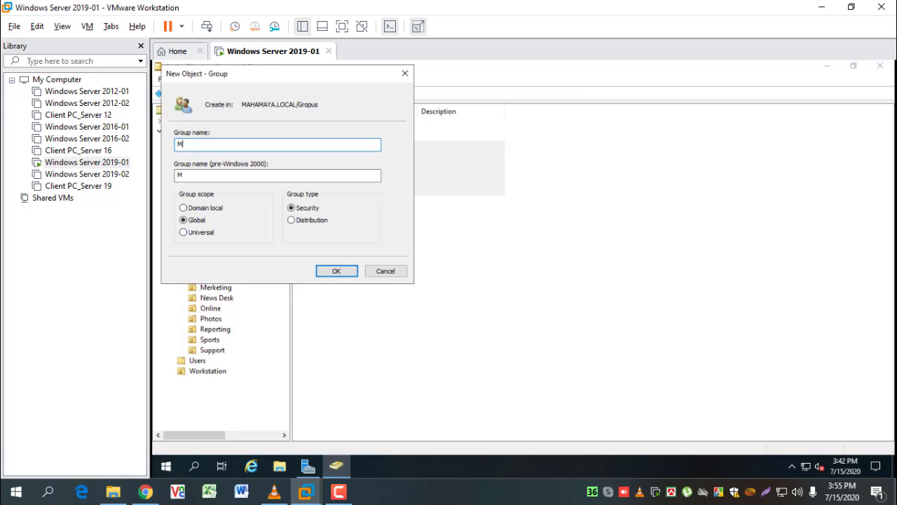
text(erketing)
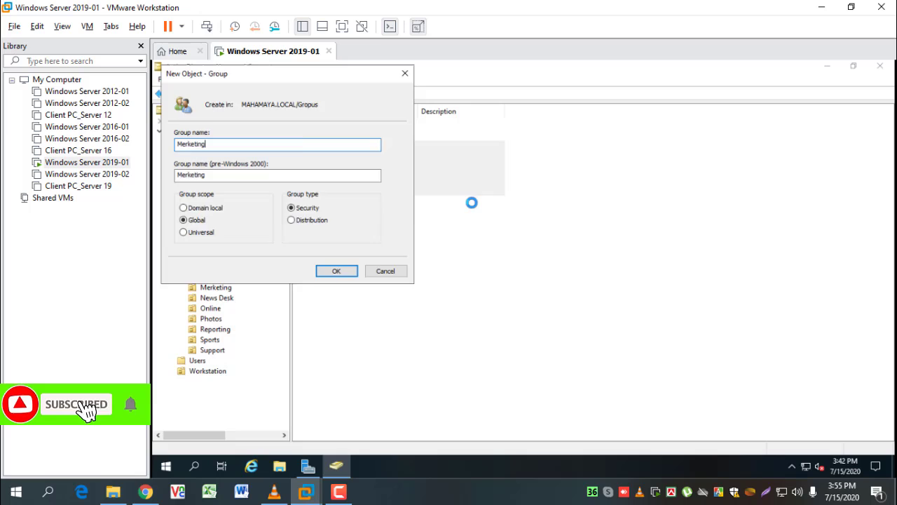
key(Return)
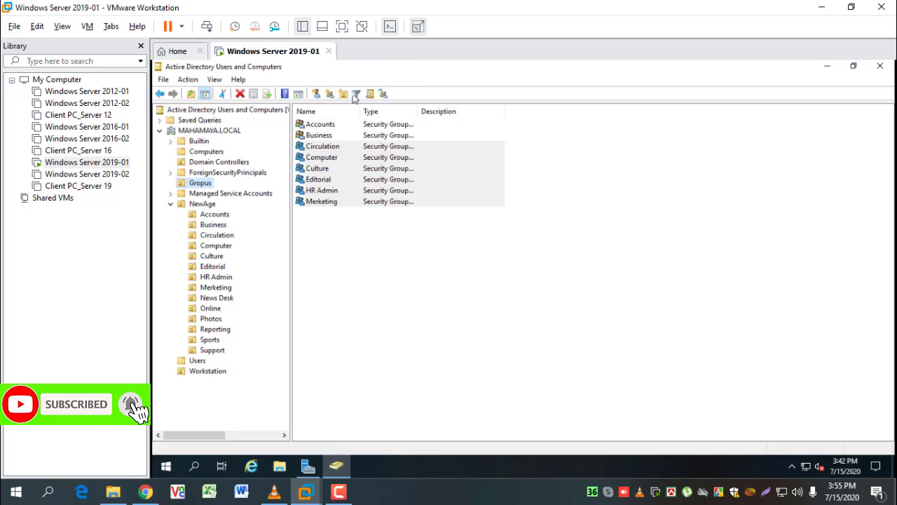
click(329, 94)
text(N)
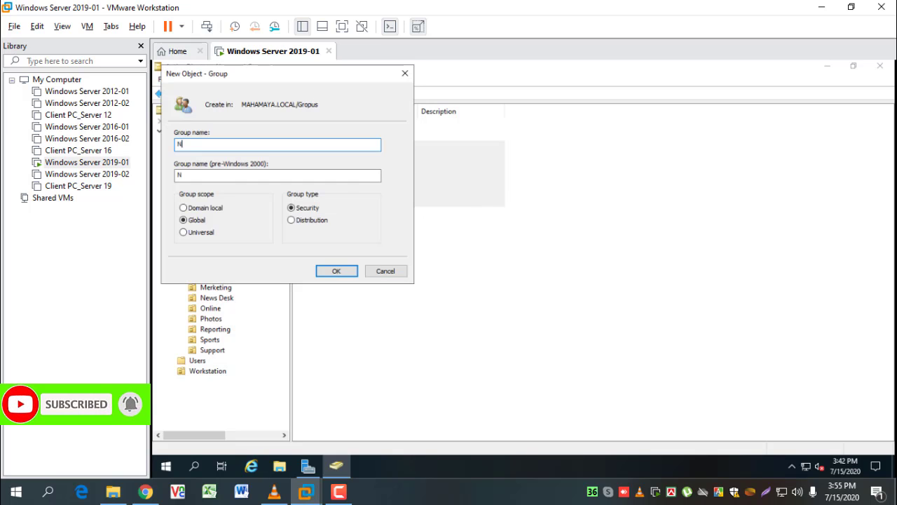
text(ewas)
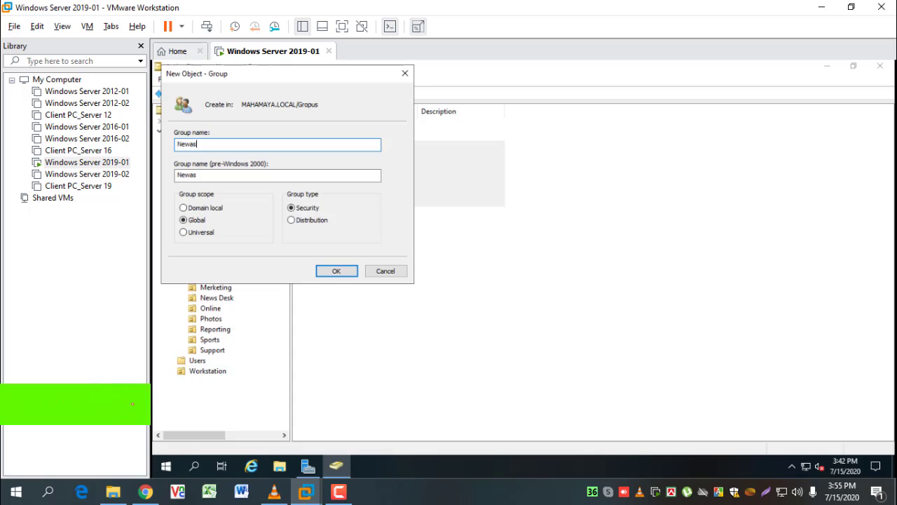
key(BackSpace)
key(BackSpace)
text(s D)
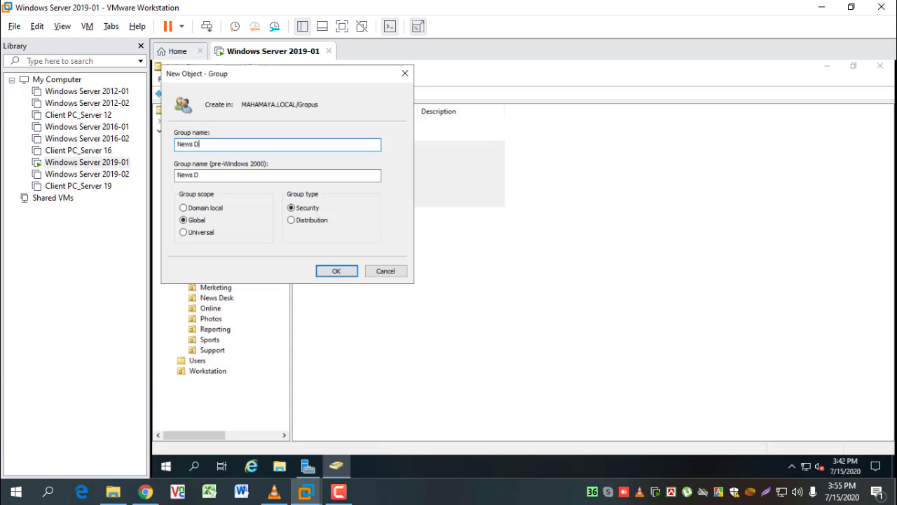
text(esk)
Finish the News Desk group and create the Online and Photos groups in Gropus
click(343, 269)
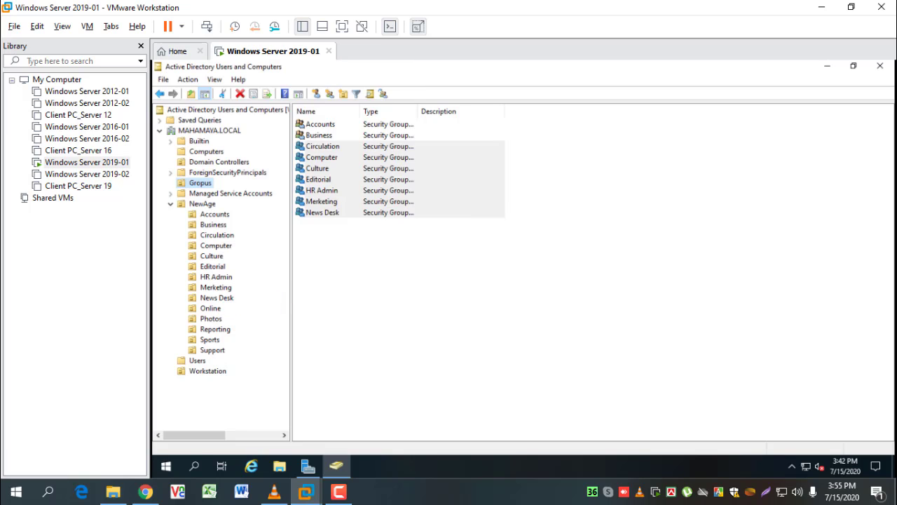
click(330, 94)
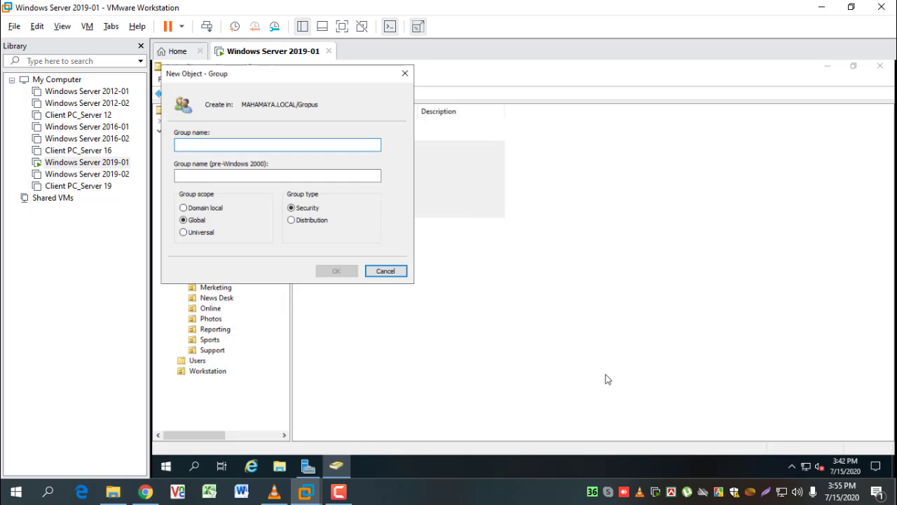
text(Onli)
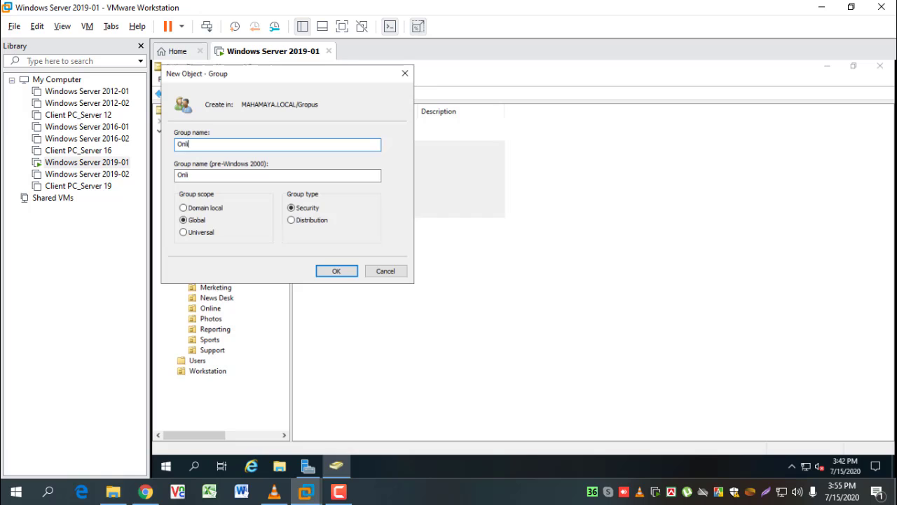
text(ne)
key(Return)
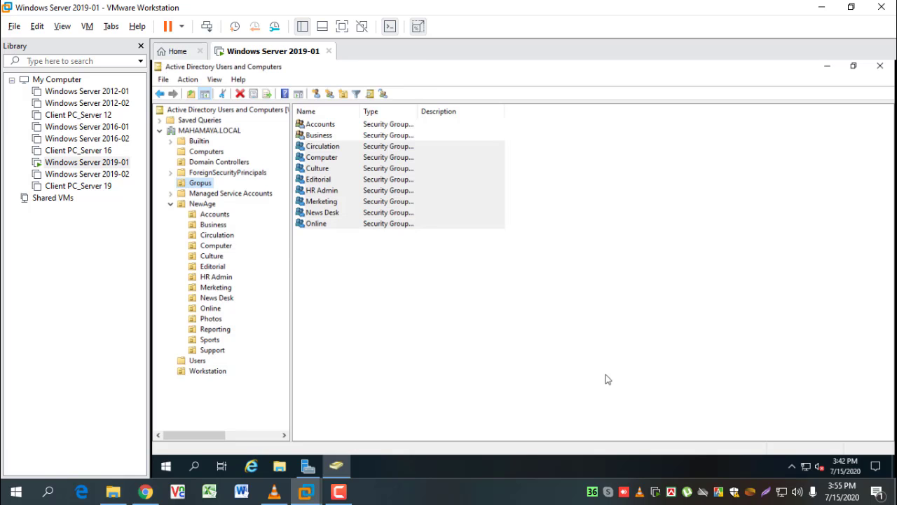
click(329, 94)
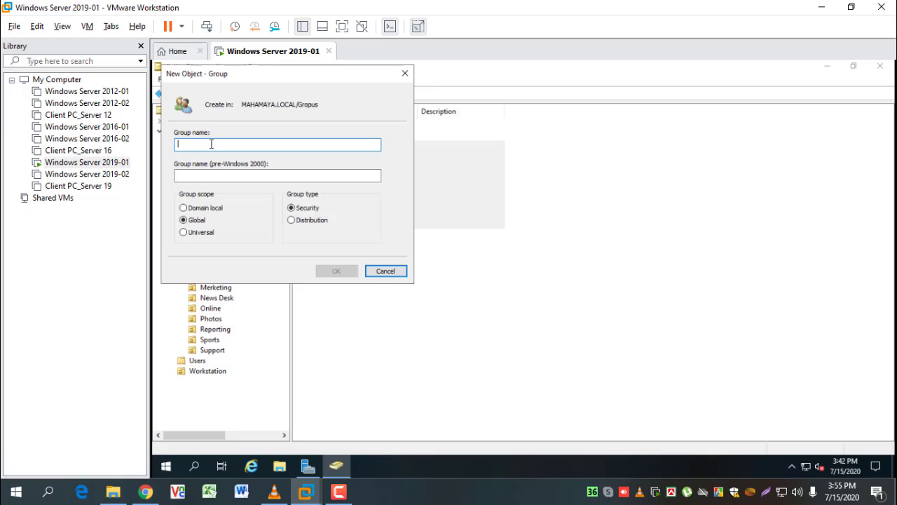
text(Photos)
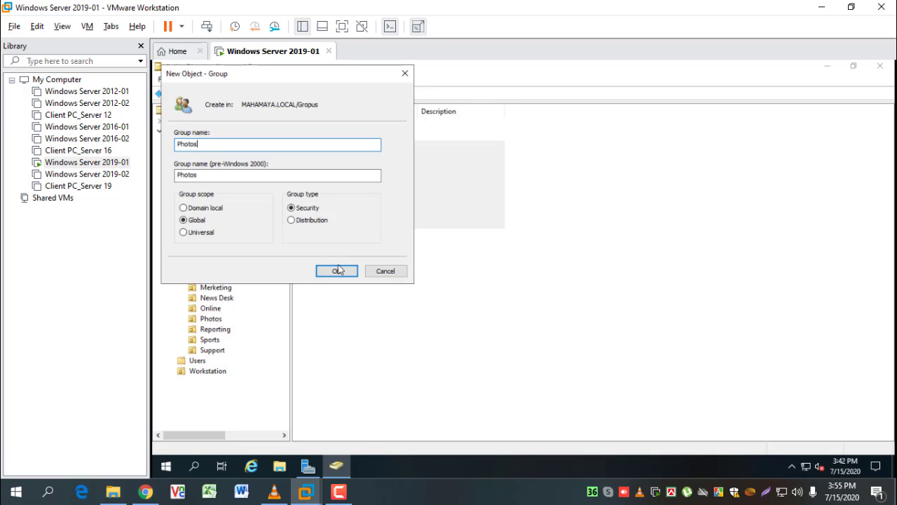
click(336, 270)
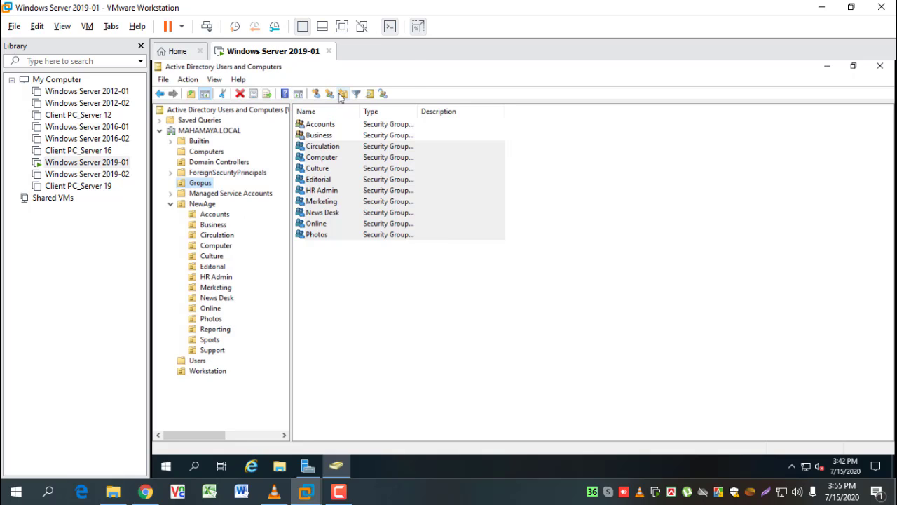
Create the Reporting, Sports and Support groups in Gropus
click(329, 93)
text(R)
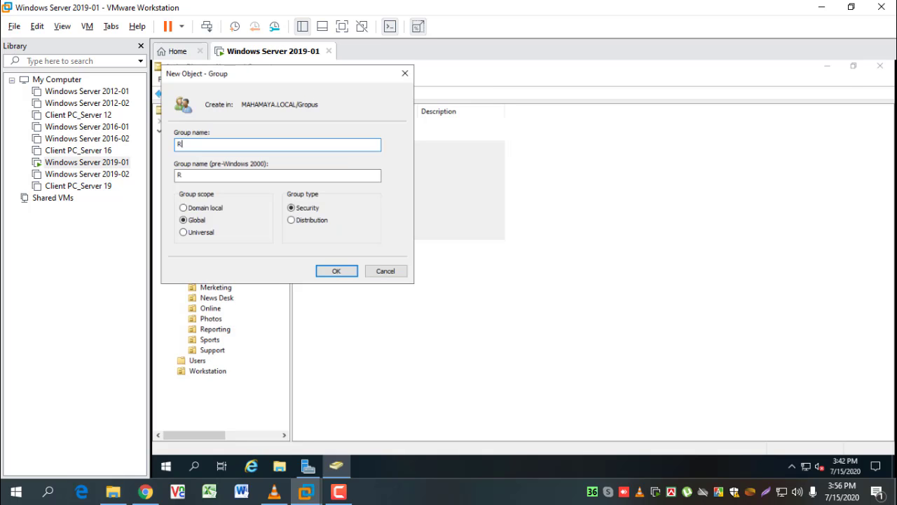
text(eporters)
key(Return)
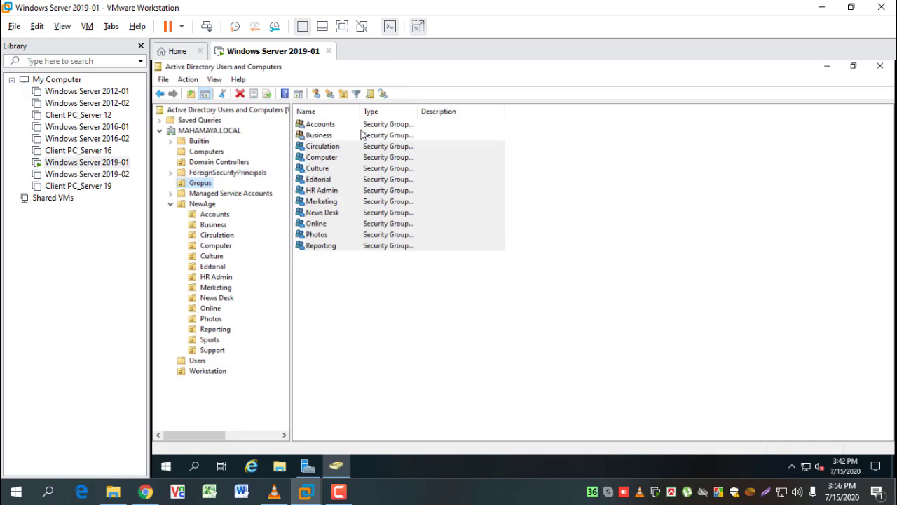
click(330, 94)
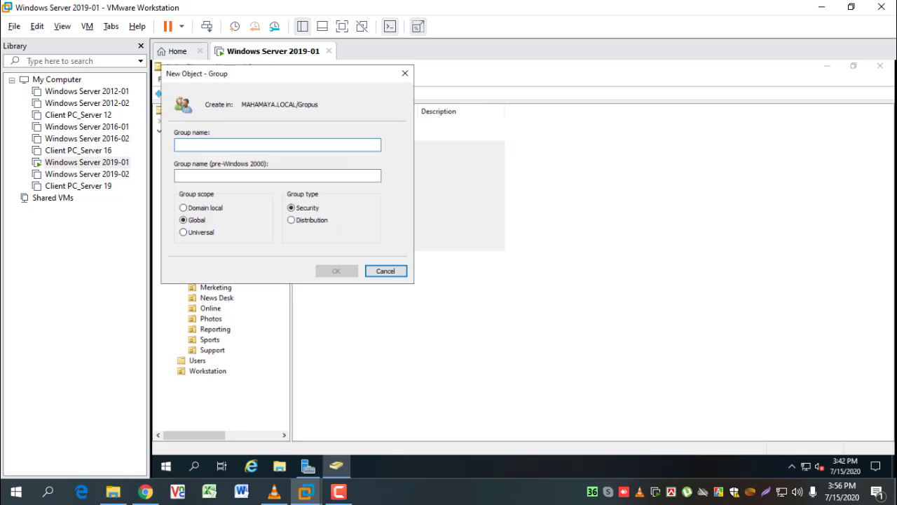
text(Sports)
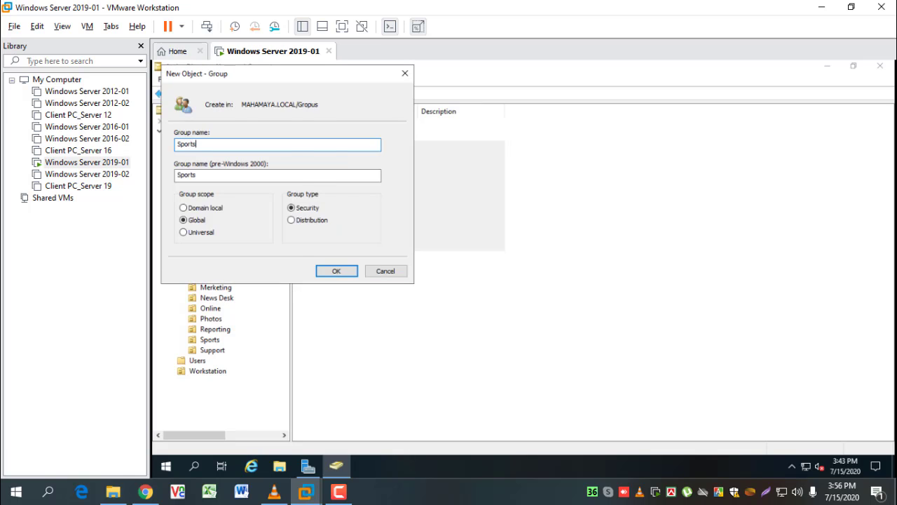
key(Return)
click(328, 96)
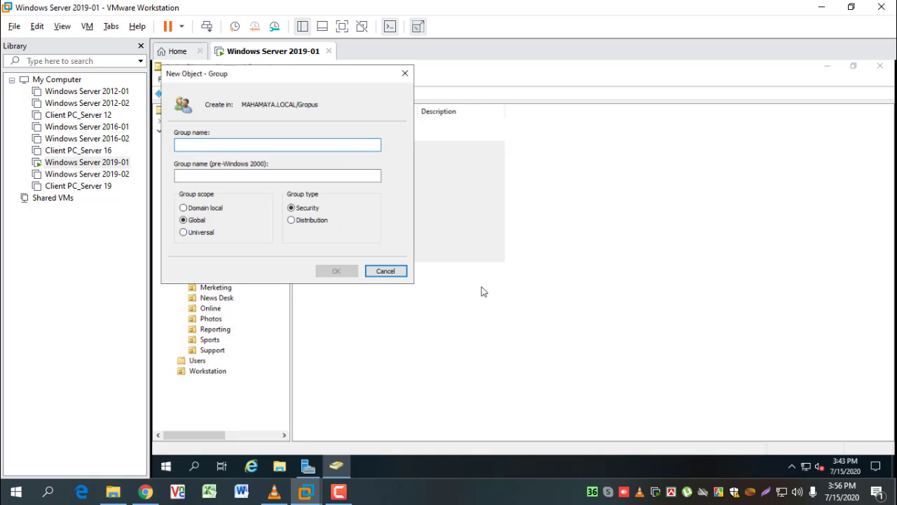
text(Support)
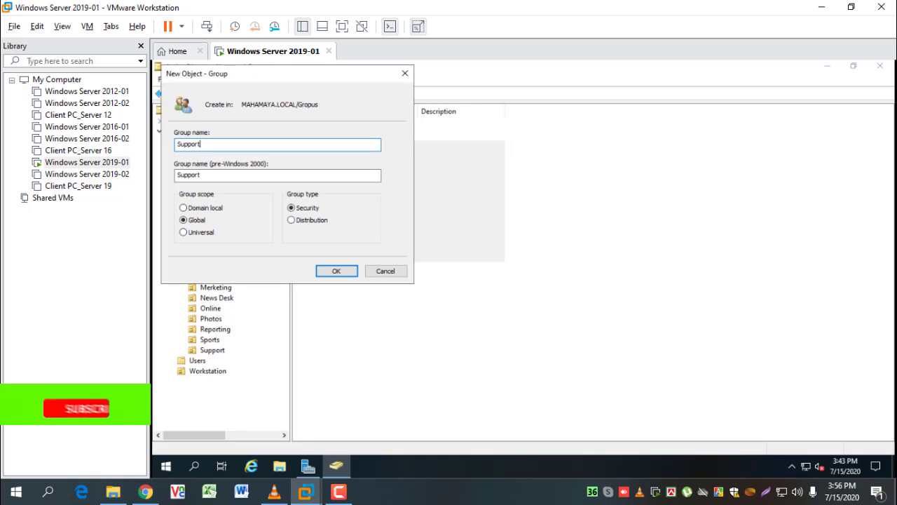
key(Return)
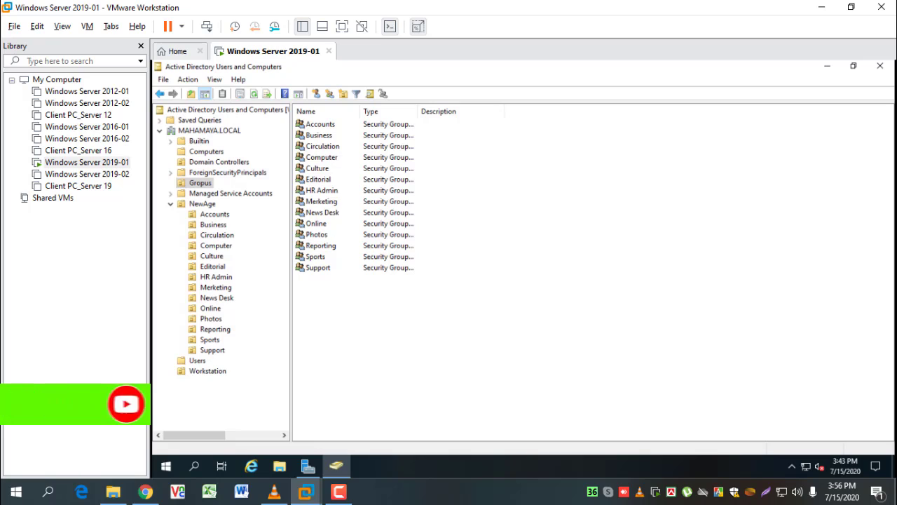
Start a new user in NewAge's Accounts unit, entering the user's first and logon names
click(215, 216)
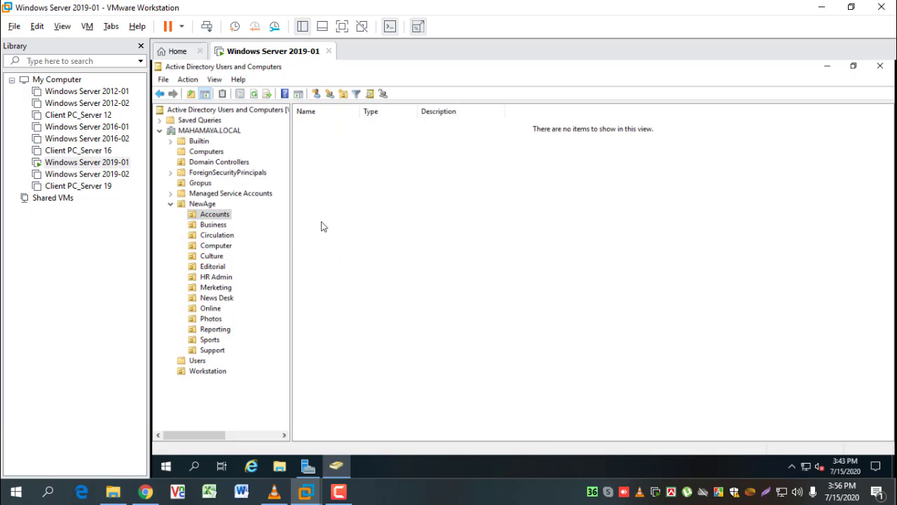
right_click(219, 215)
mouse_move(281, 268)
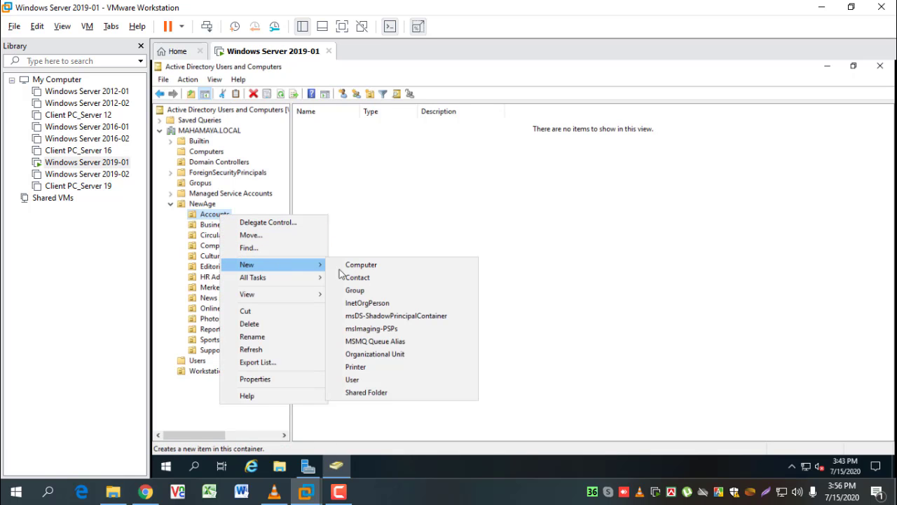
click(399, 379)
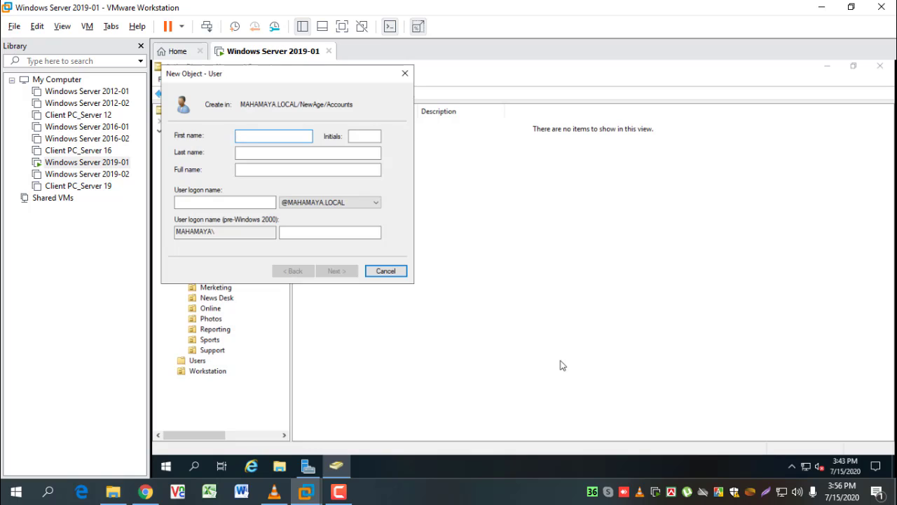
text(Mahbu)
key(Tab)
key(Tab)
key(Tab)
key(Tab)
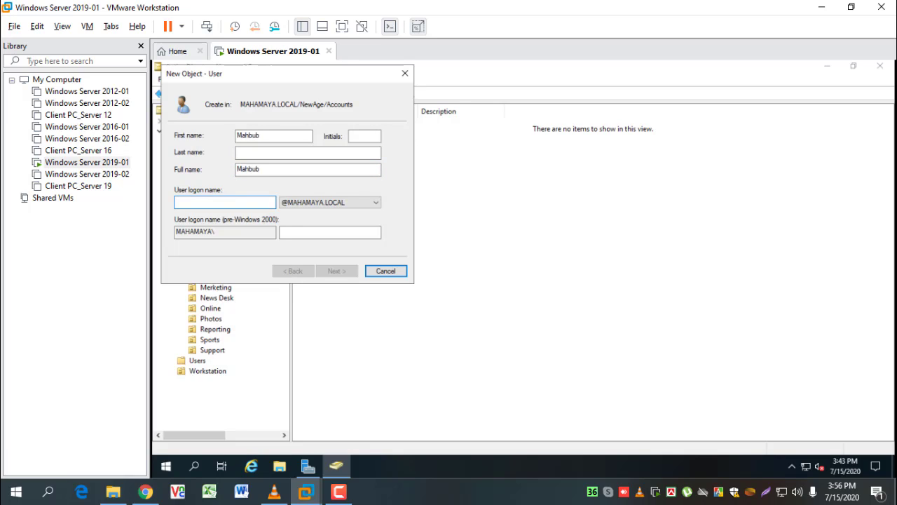
text(Mahbub)
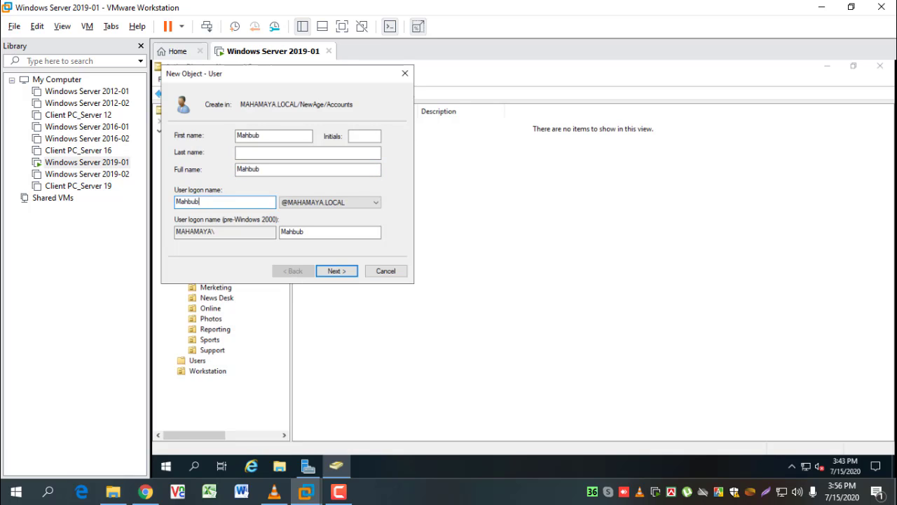
key(Return)
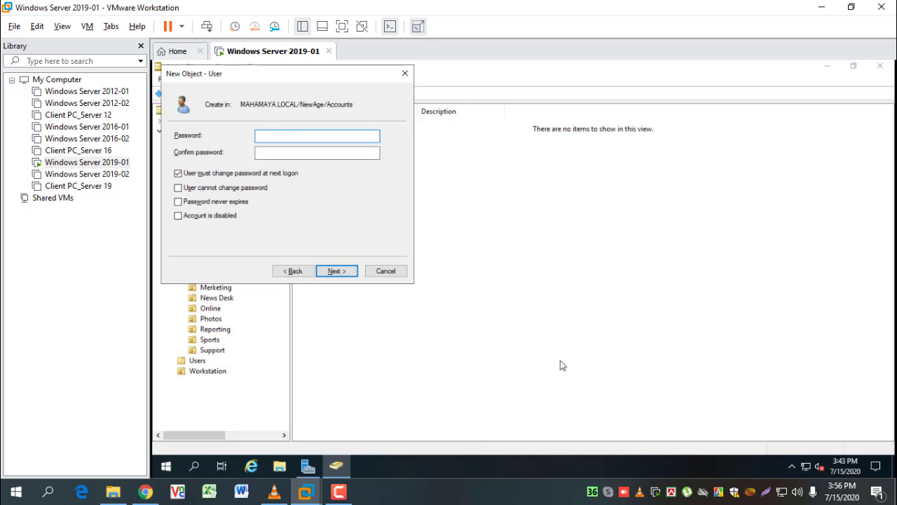
Set the user's password, clear must-change, enable Password never expires, and finish
text(P@s)
key(Tab)
text(P)
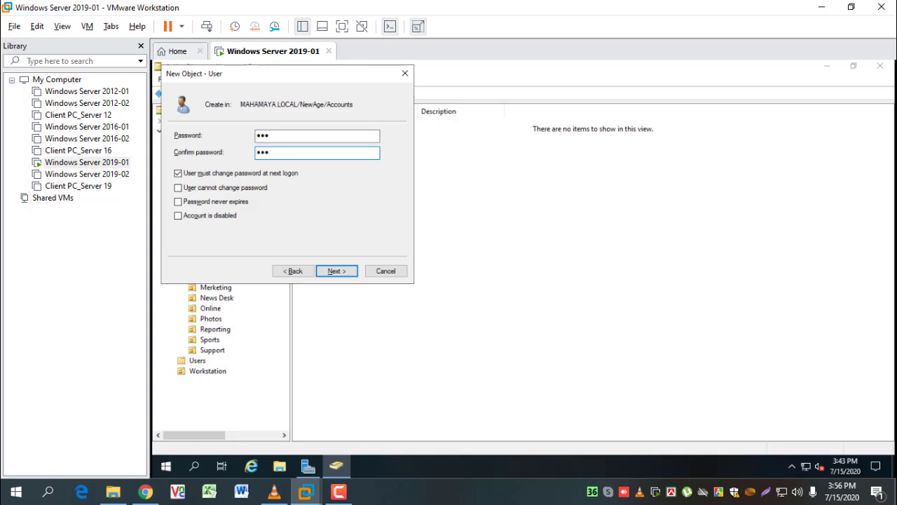
click(225, 173)
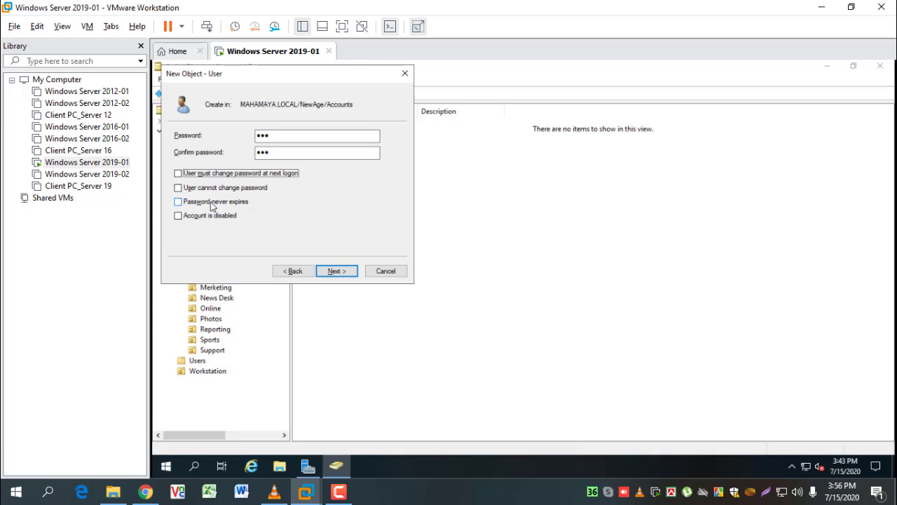
click(212, 202)
click(340, 270)
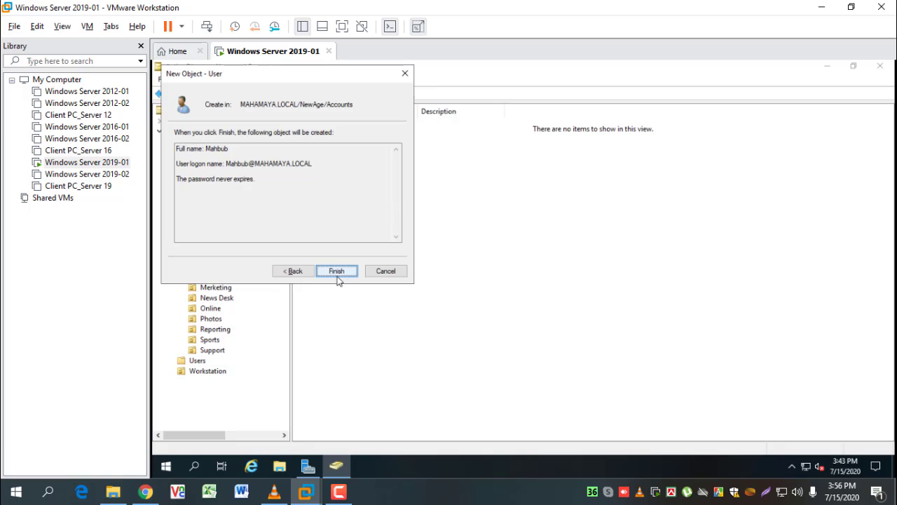
click(337, 276)
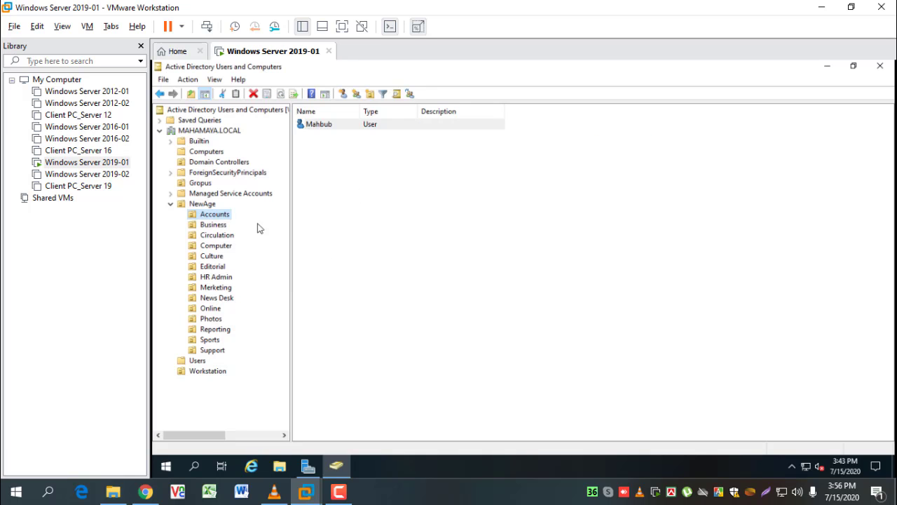
Look at the user in NewAge's Business unit, then select the Circulation unit
click(210, 226)
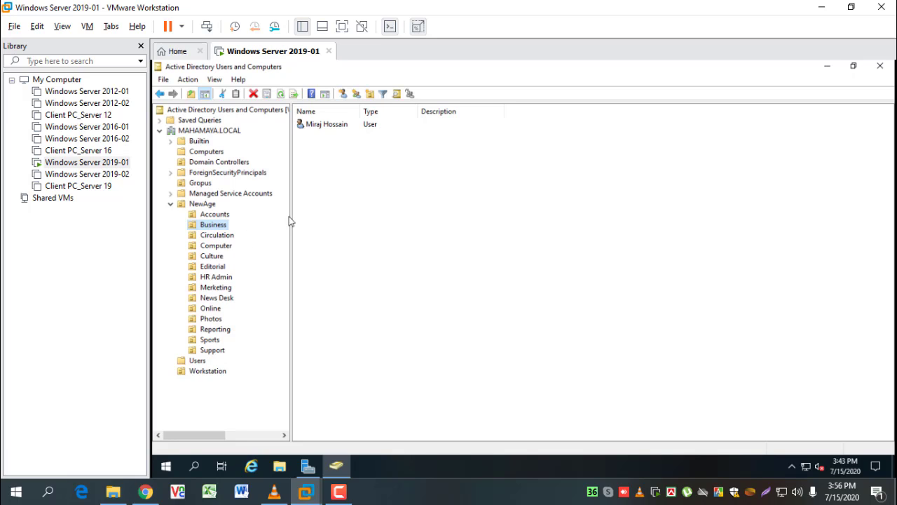
click(317, 126)
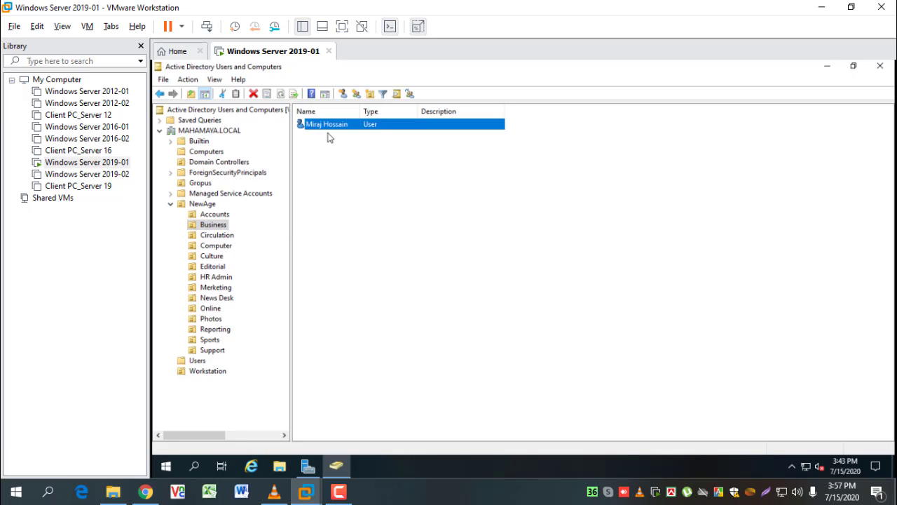
click(224, 237)
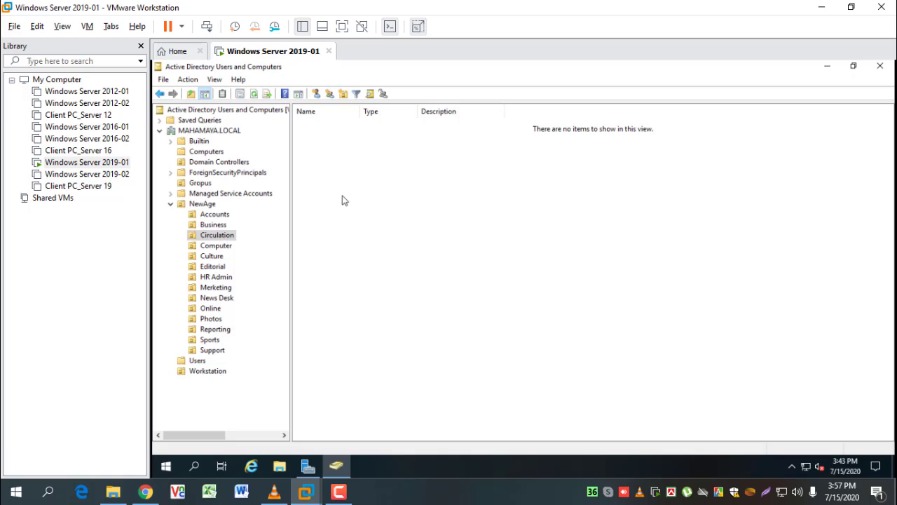
Start a new user in Circulation, entering the user's first and logon names
click(317, 94)
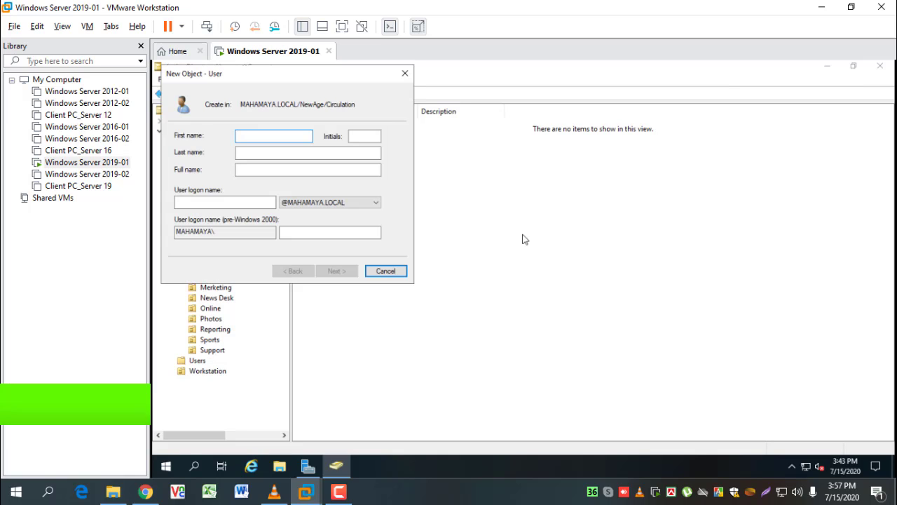
text(Fa)
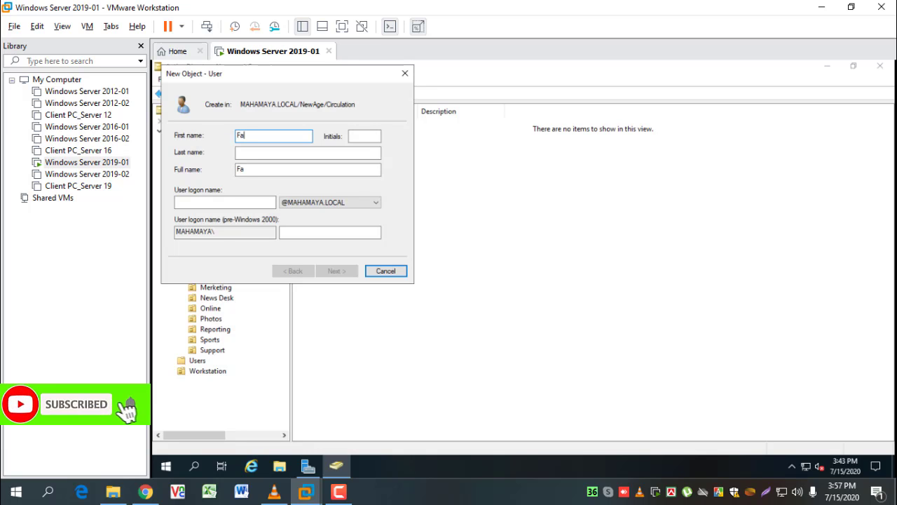
text(ru)
key(Tab)
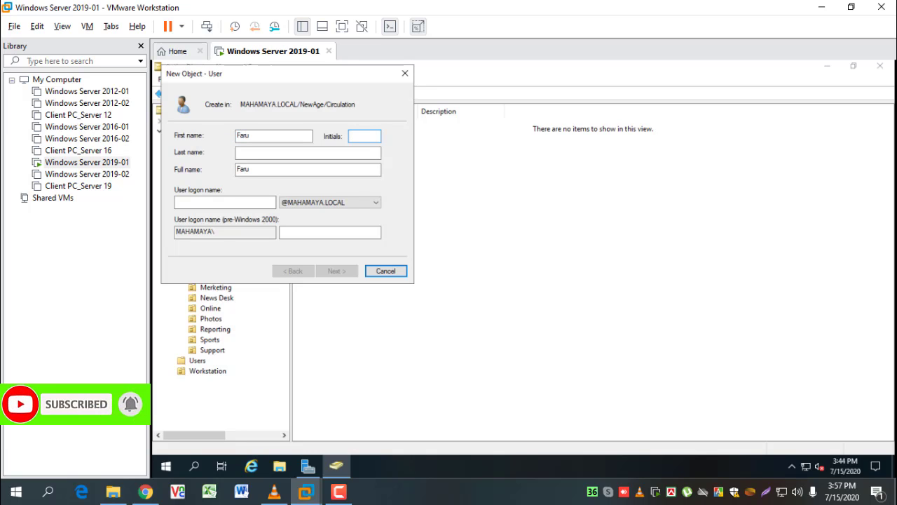
click(265, 136)
text(q)
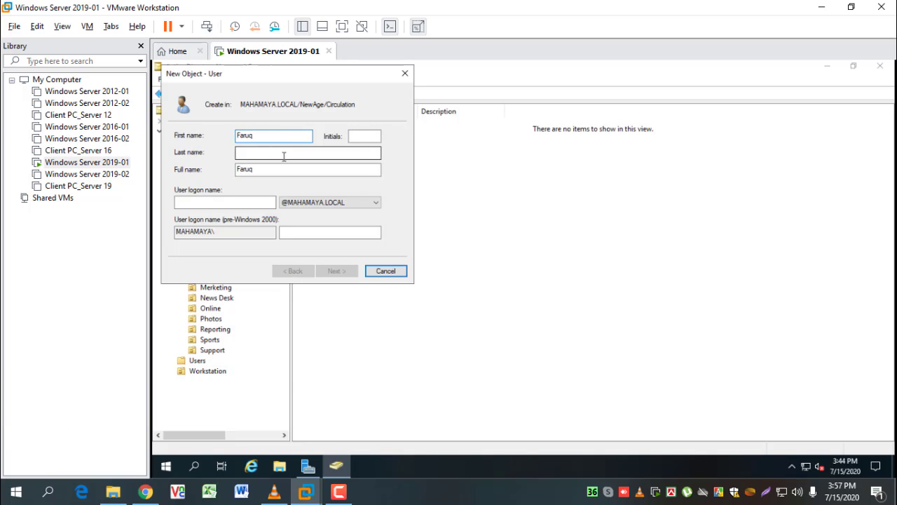
key(Tab)
key(Tab)
key(Tab)
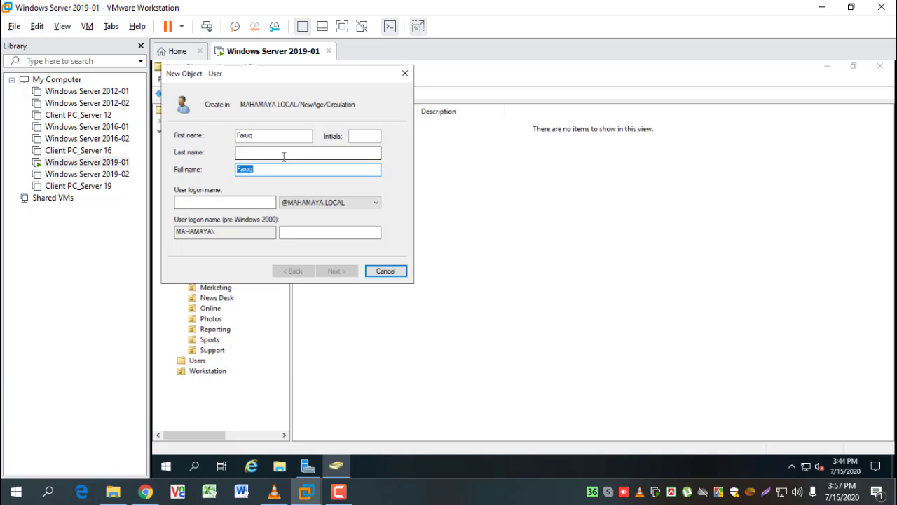
key(Tab)
text(Fa)
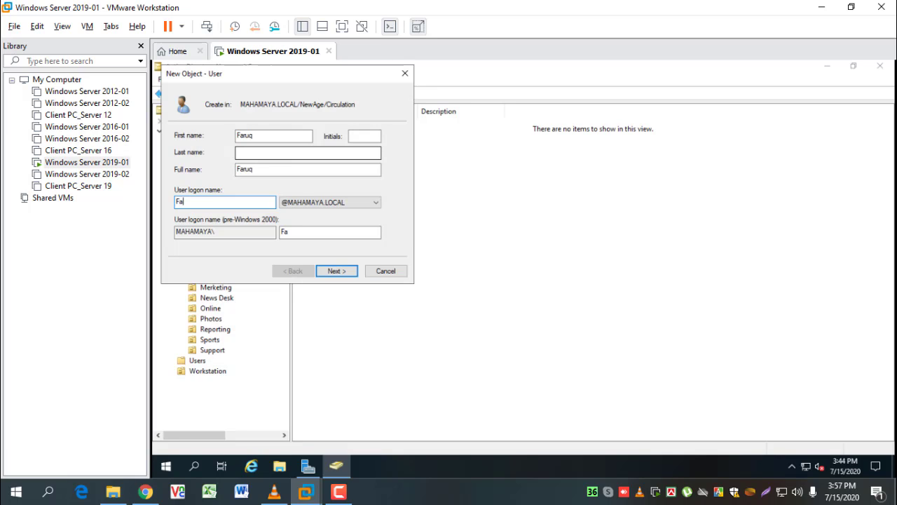
text(ruq)
key(Return)
Set the password, clear must-change, enable Password never expires, and finish the user
text(P)
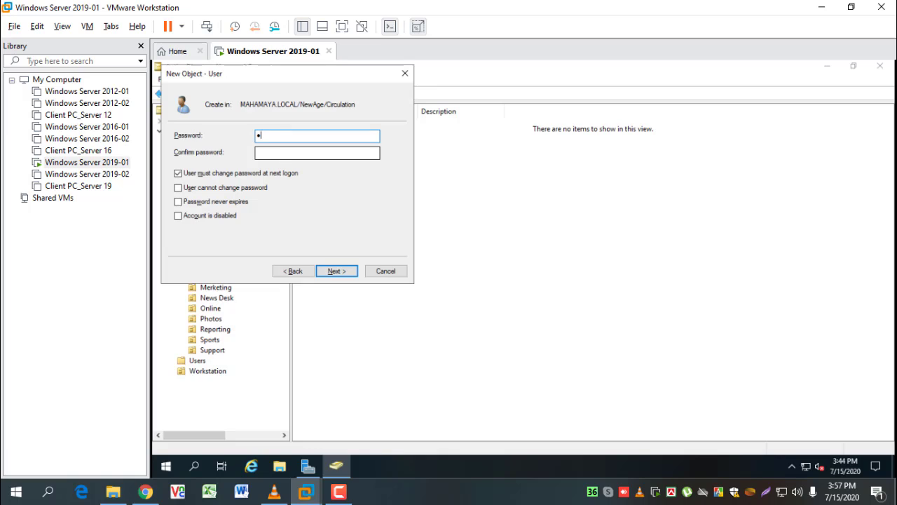
key(Tab)
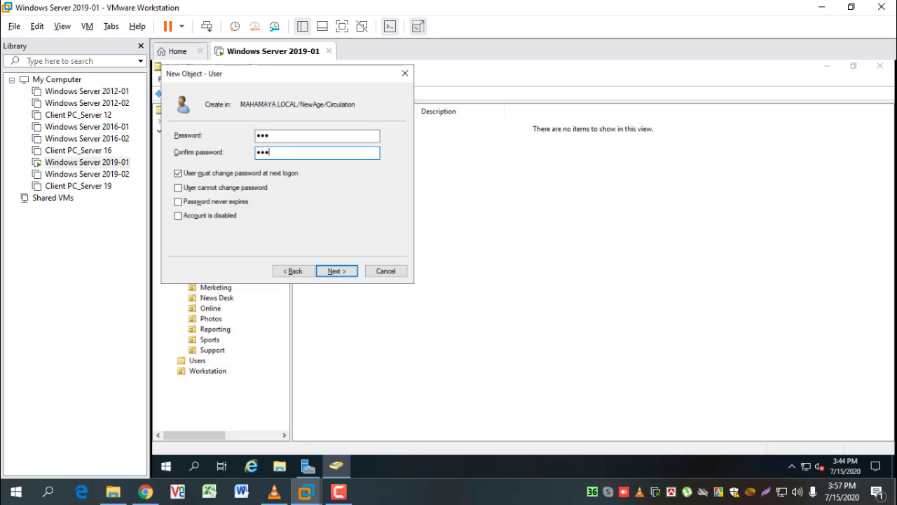
click(208, 174)
click(207, 202)
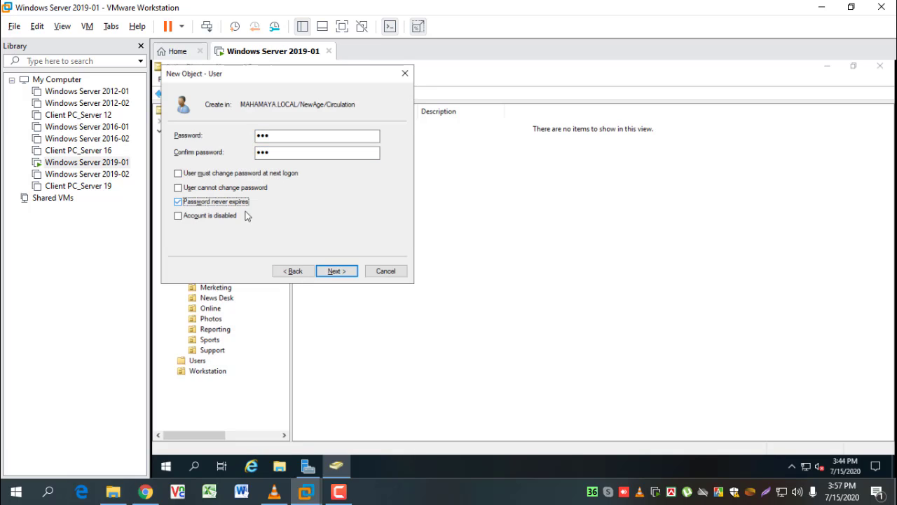
click(337, 272)
click(337, 272)
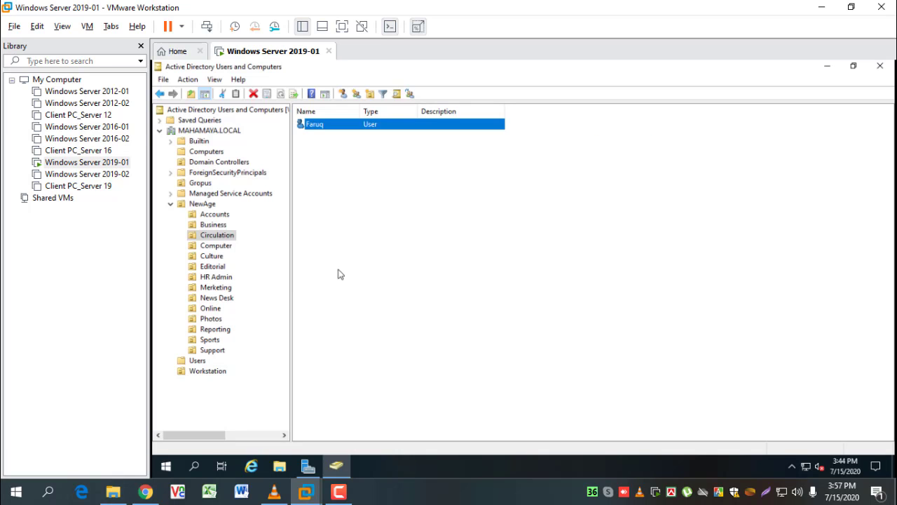
Start a new user in NewAge's Computer unit, entering the user's first and logon names
click(392, 201)
click(214, 246)
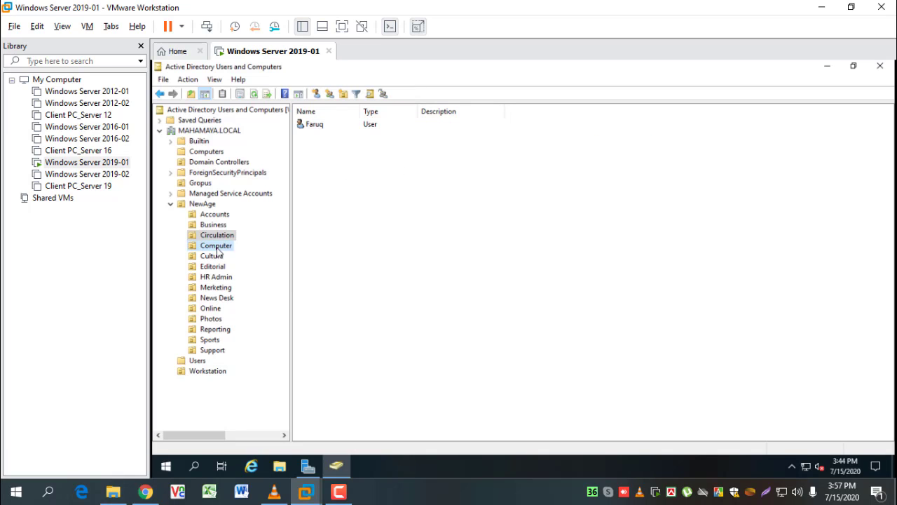
click(316, 94)
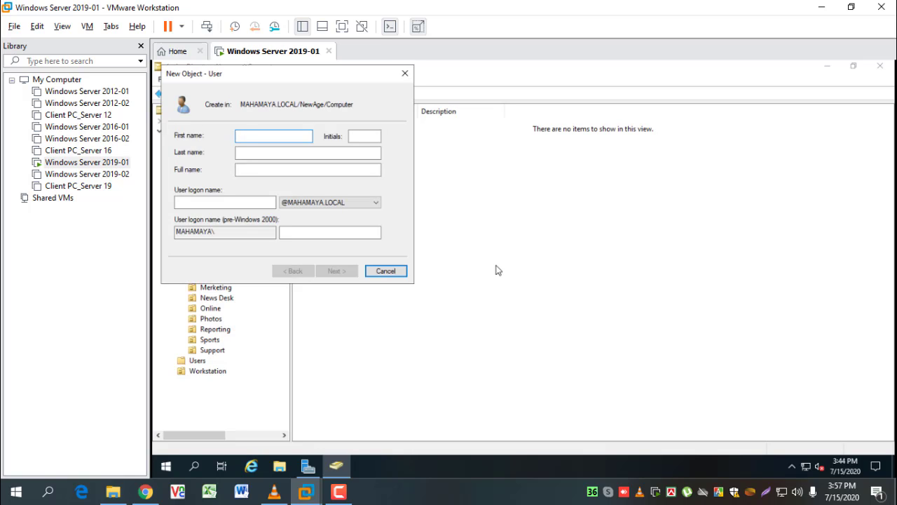
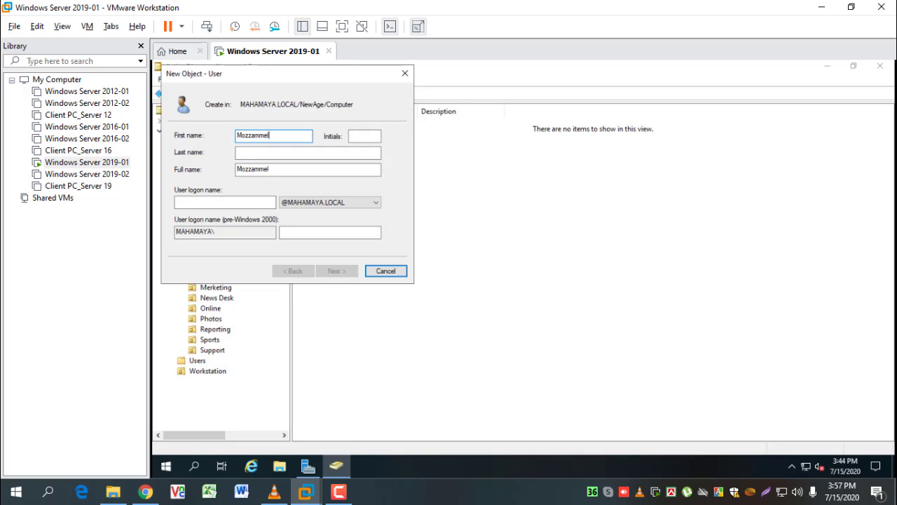
key(Tab)
key(Tab)
key(Tab)
key(Tab)
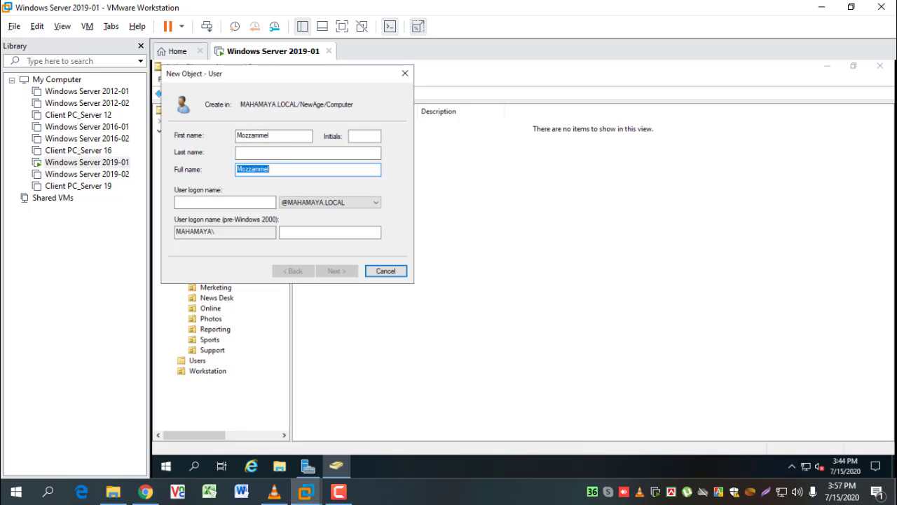
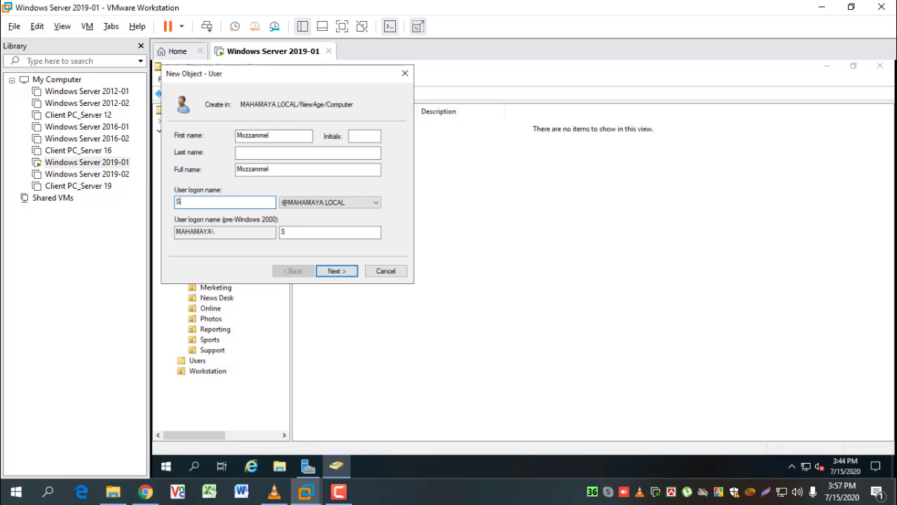
key(Tab)
key(Tab)
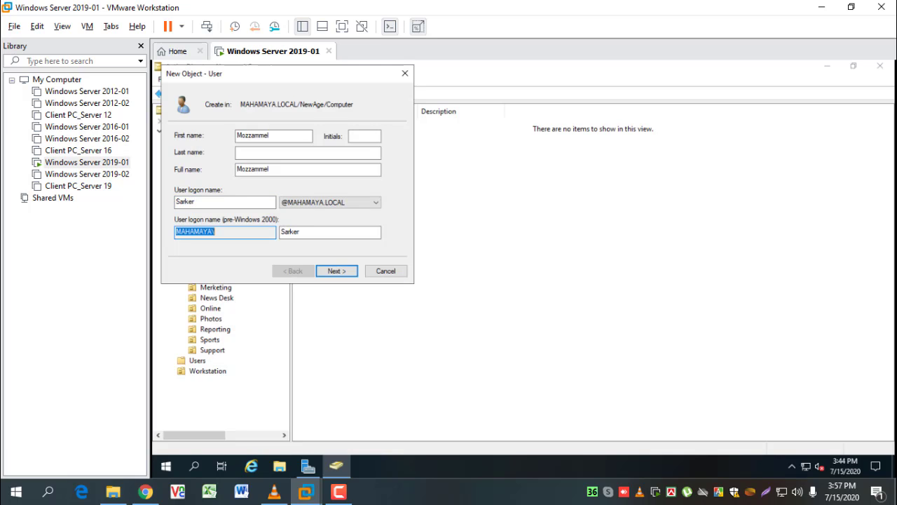
key(Return)
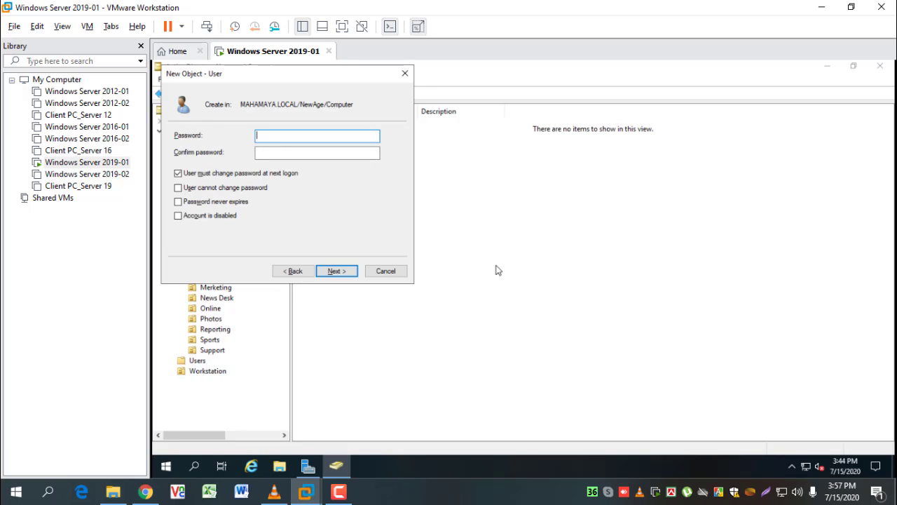
Set and confirm the password, keeping must-change at next logon, and finish the user
text(P)
key(Tab)
text(•••)
key(Return)
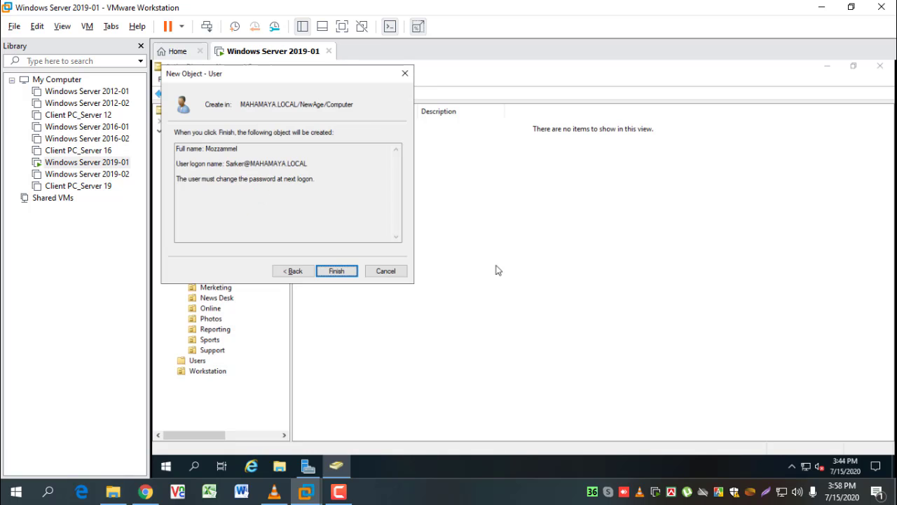
key(Return)
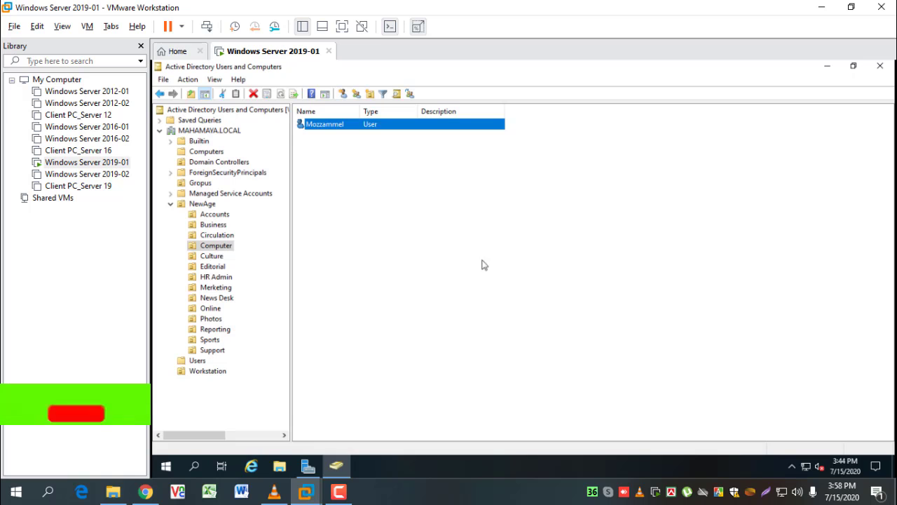
click(520, 282)
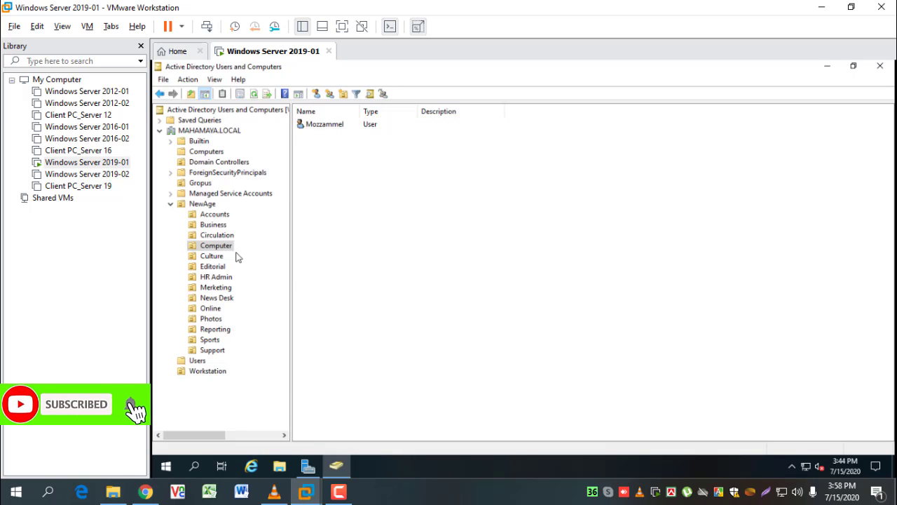
Start a new user in NewAge's Culture unit, entering the user's first and logon names
click(211, 256)
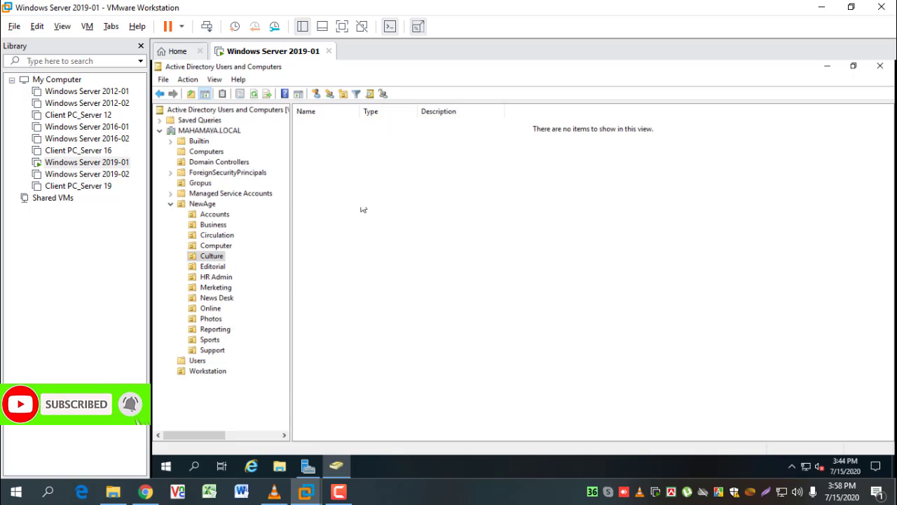
click(316, 93)
text(Mainul)
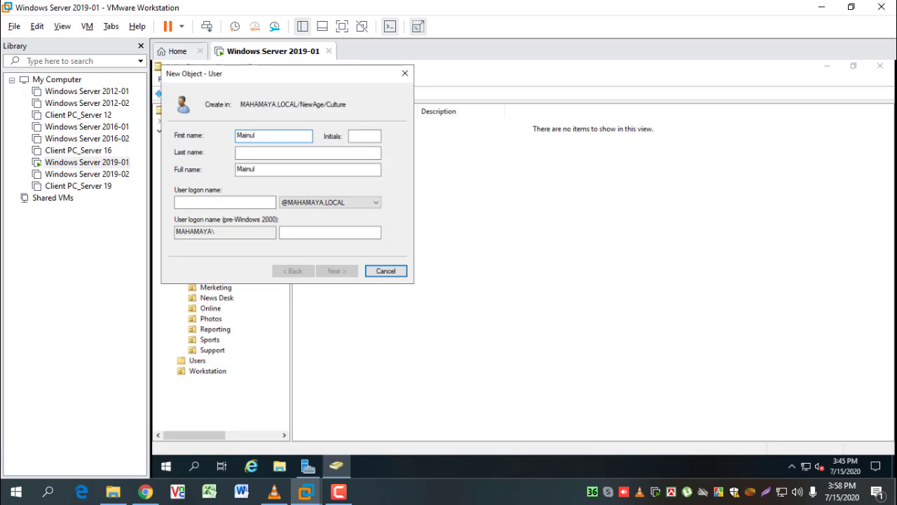
key(Tab)
key(Tab)
key(Tab)
key(Tab)
text(Mainu)
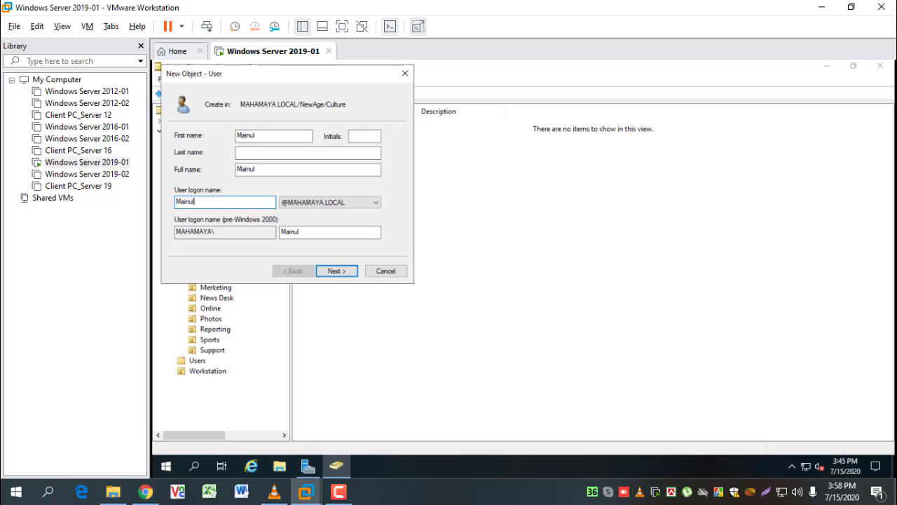
key(Tab)
key(Tab)
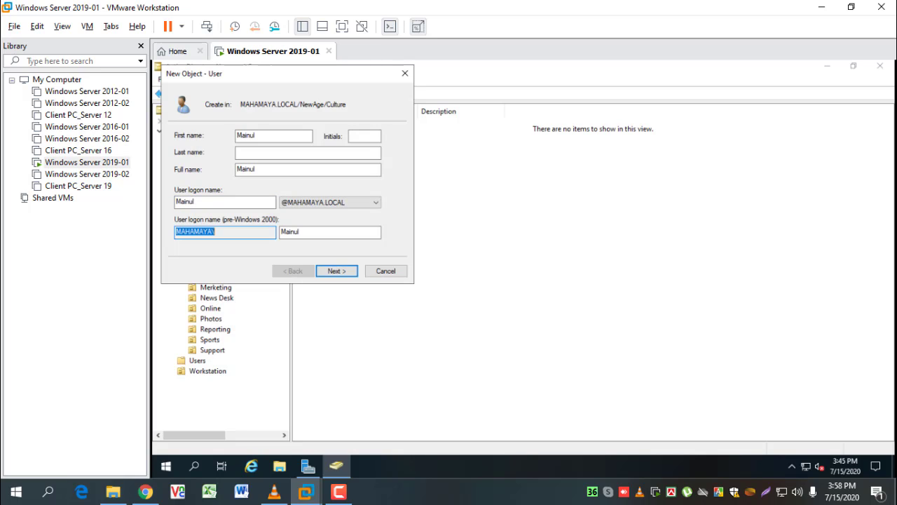
key(Return)
Set the password, clear must-change, enable Password never expires, and finish the user
text(P)
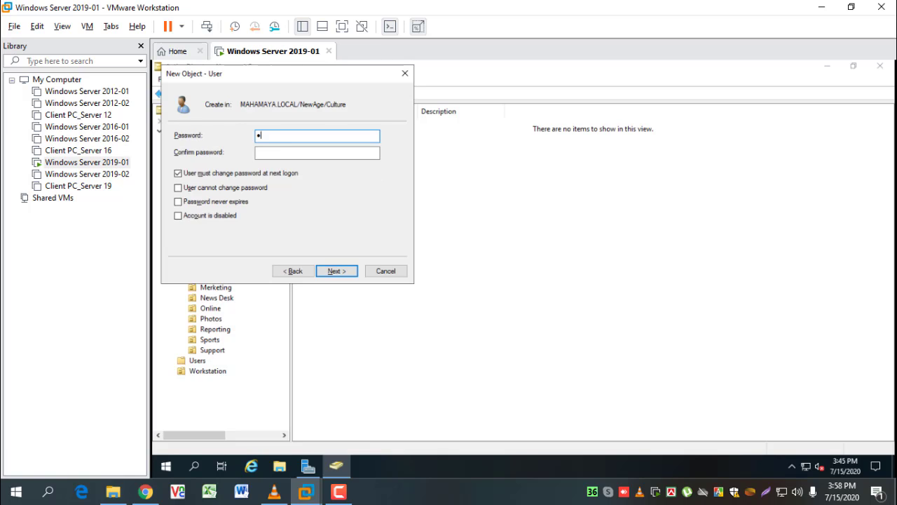
key(Tab)
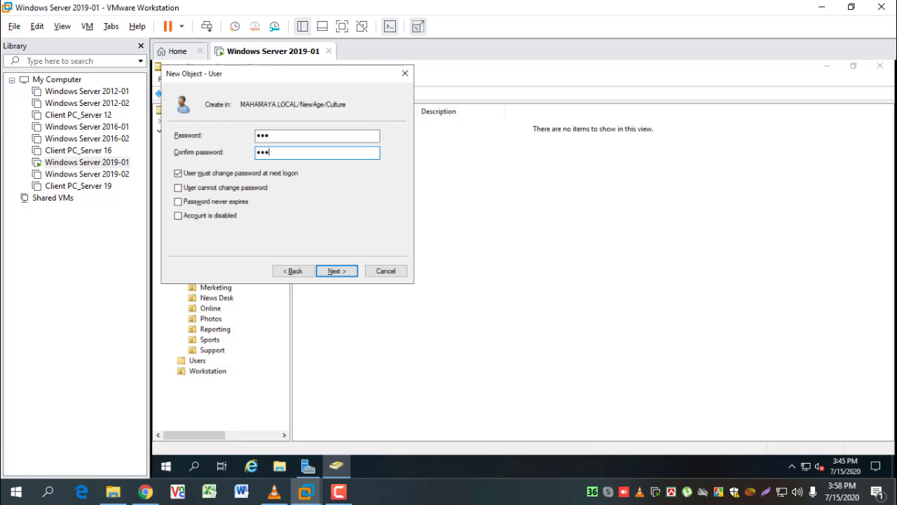
text(Pas)
click(212, 173)
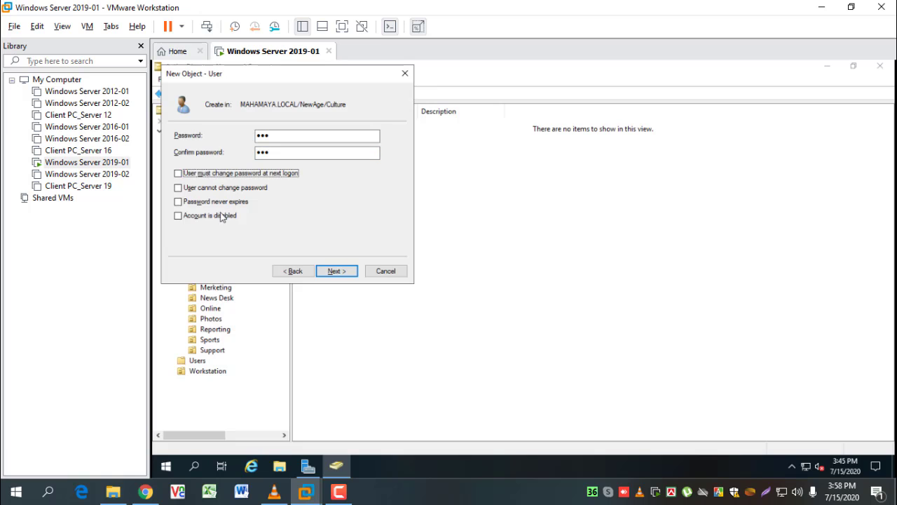
click(215, 202)
click(337, 271)
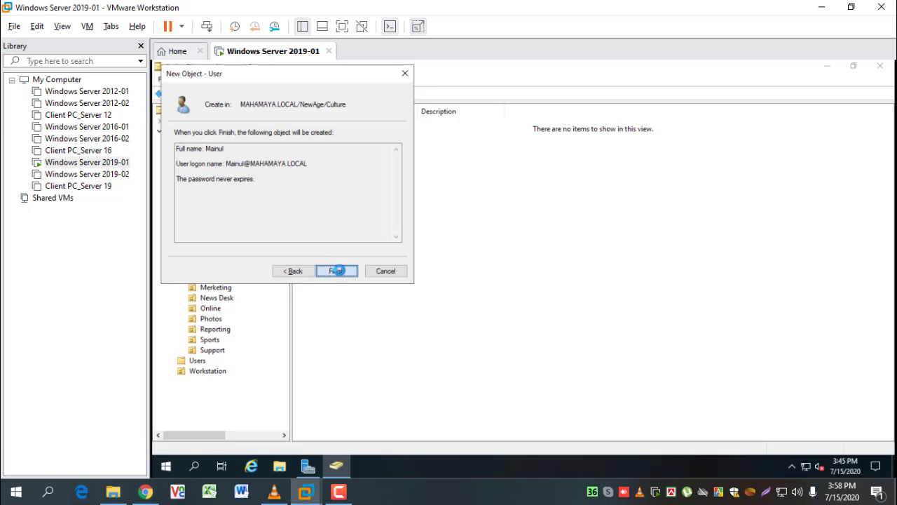
click(336, 271)
In the HR Admin unit, enter the new user's first name and logon name
click(211, 268)
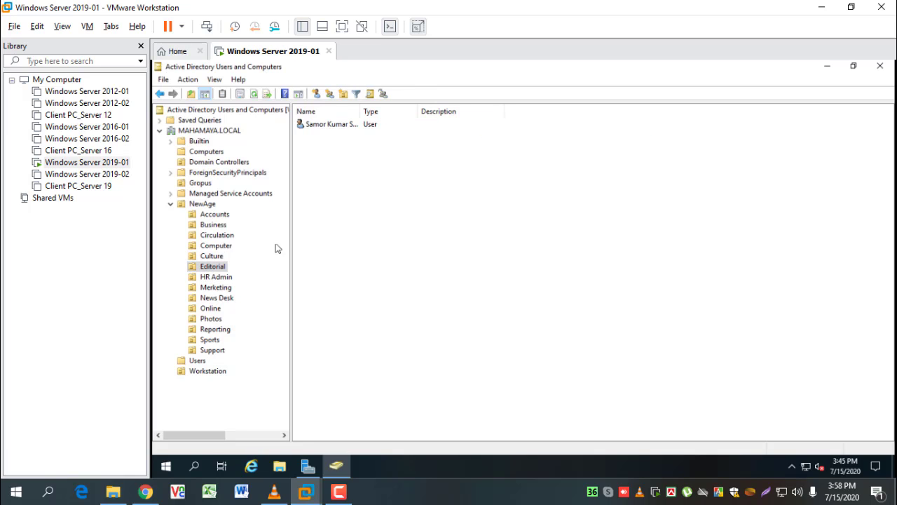
click(343, 124)
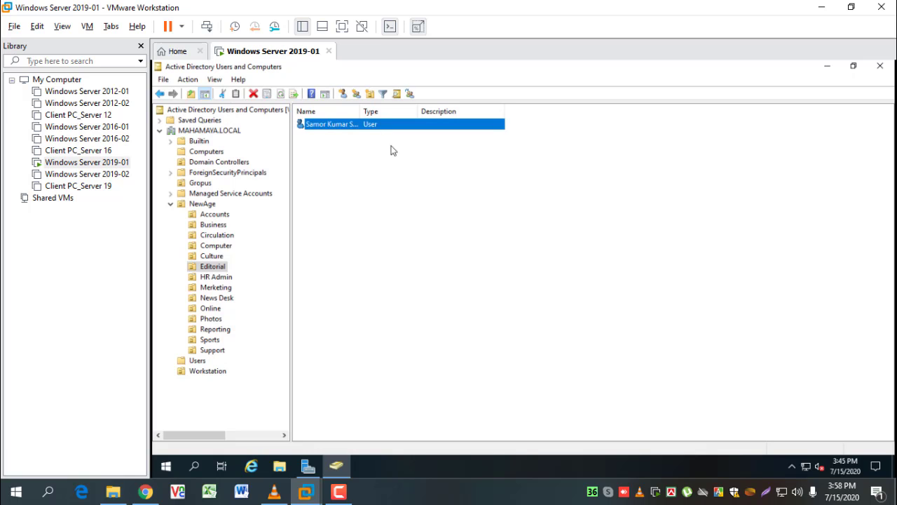
click(217, 278)
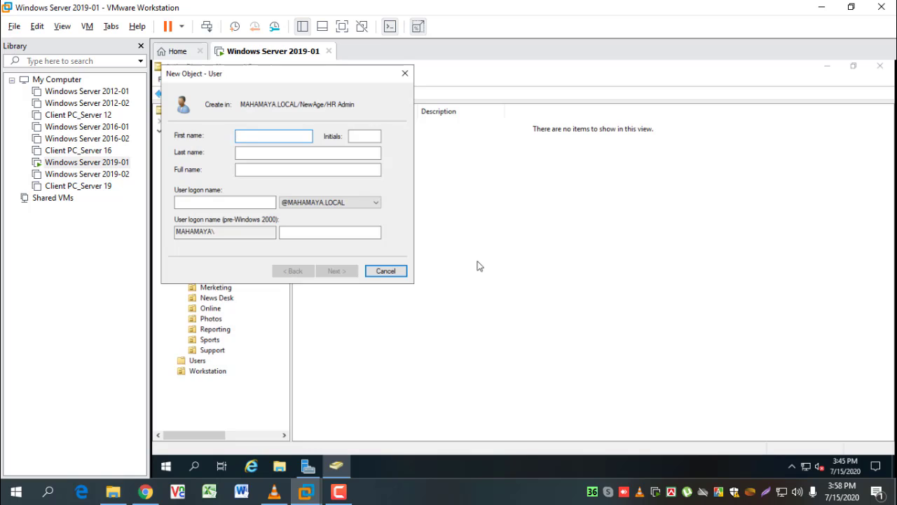
text(Habib)
key(Tab)
key(Tab)
key(Tab)
key(Tab)
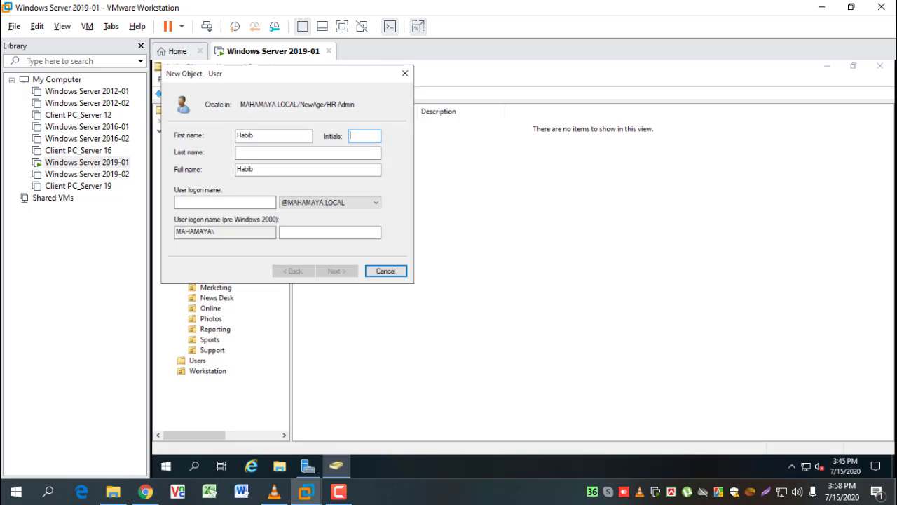
key(Tab)
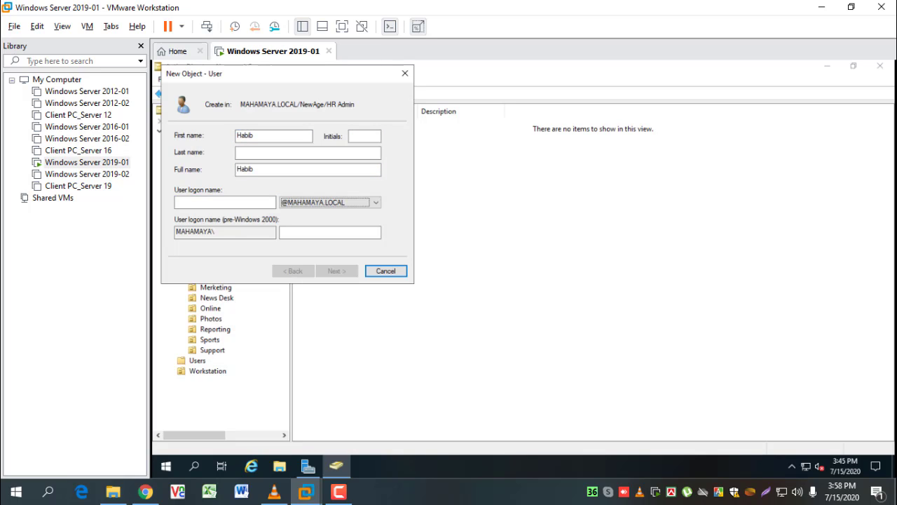
click(209, 201)
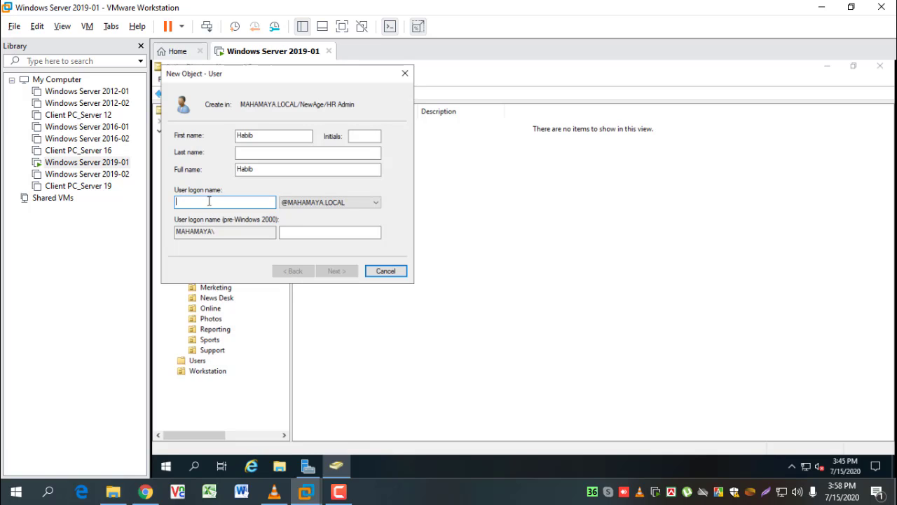
text(Habib)
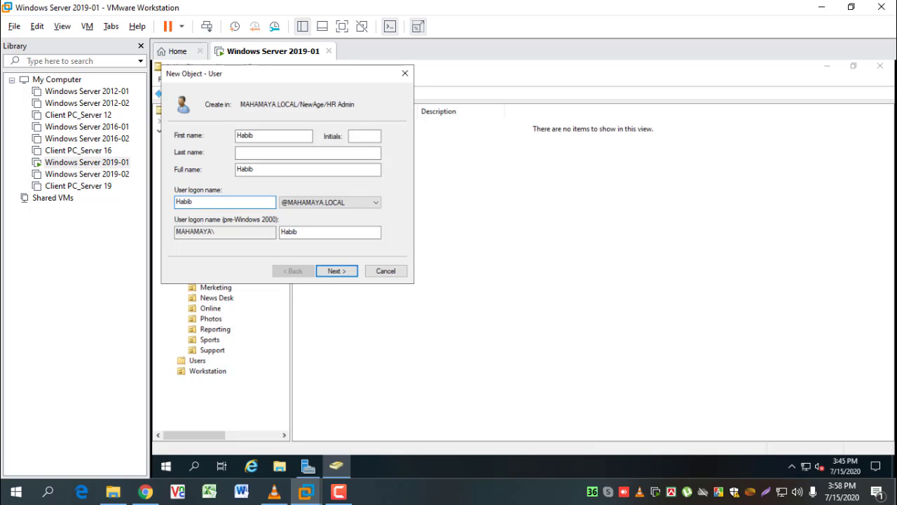
Give the user a confirmed password that never expires, with no change forced at next logon
click(342, 272)
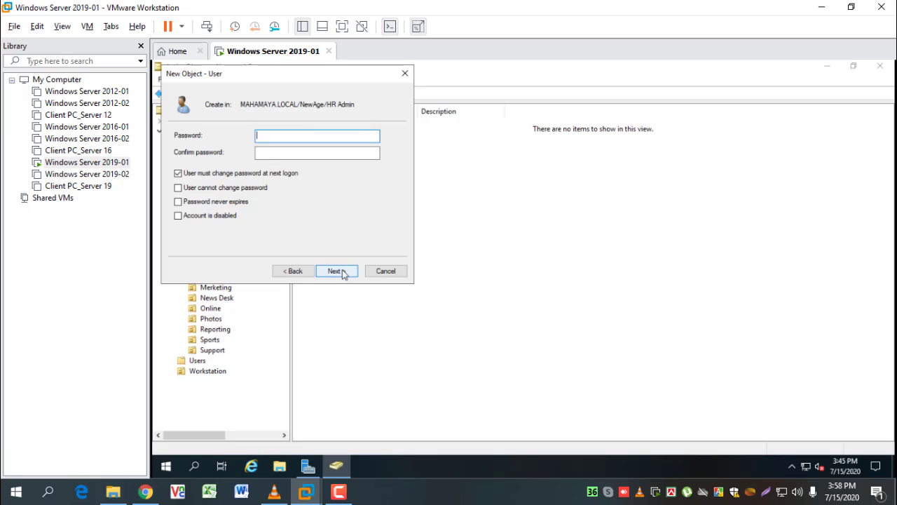
text(123)
key(Tab)
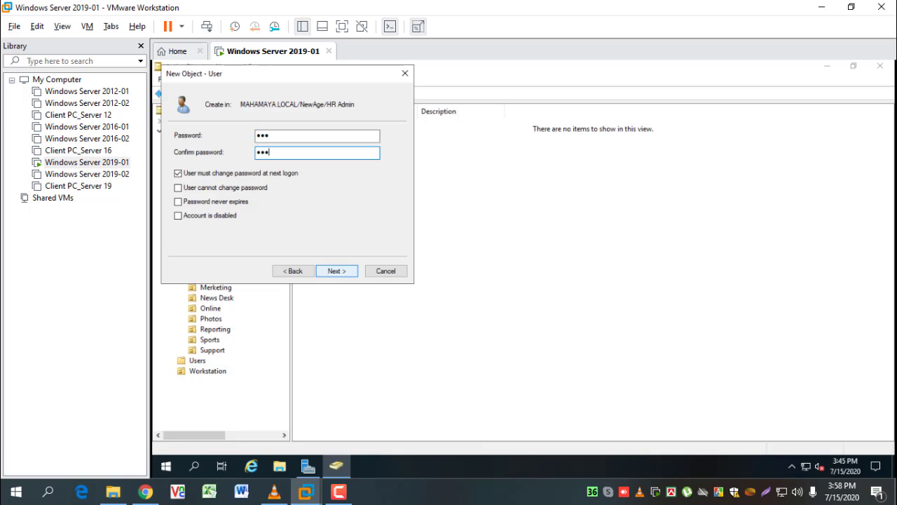
text(123)
click(210, 174)
click(217, 201)
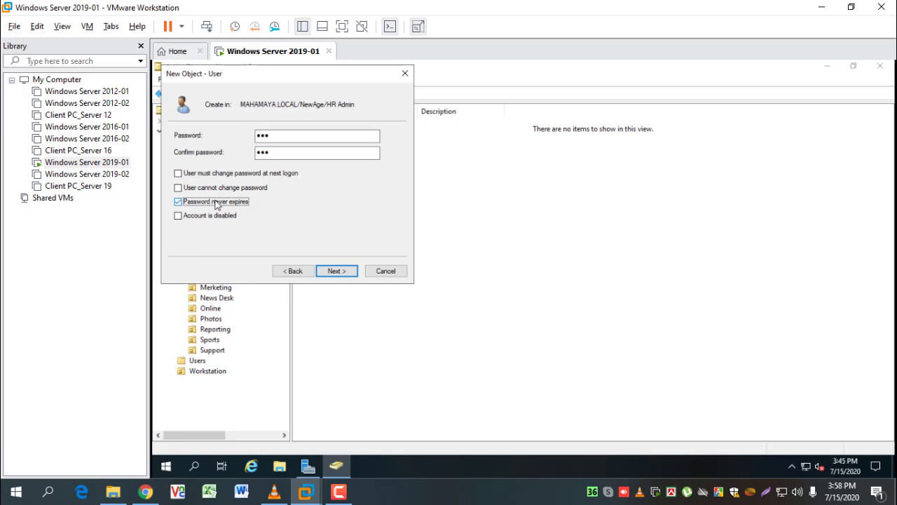
click(336, 271)
click(339, 273)
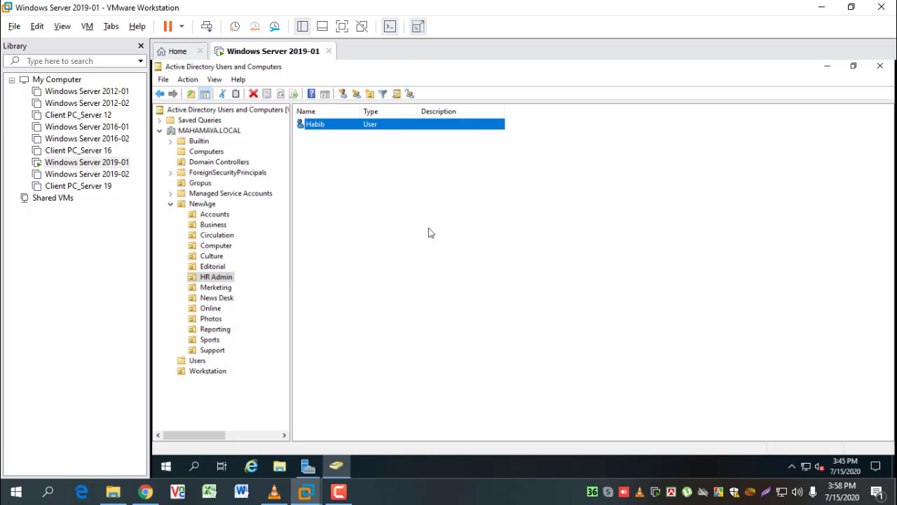
Start a new user in the Merketing unit and enter its first and logon names
click(222, 289)
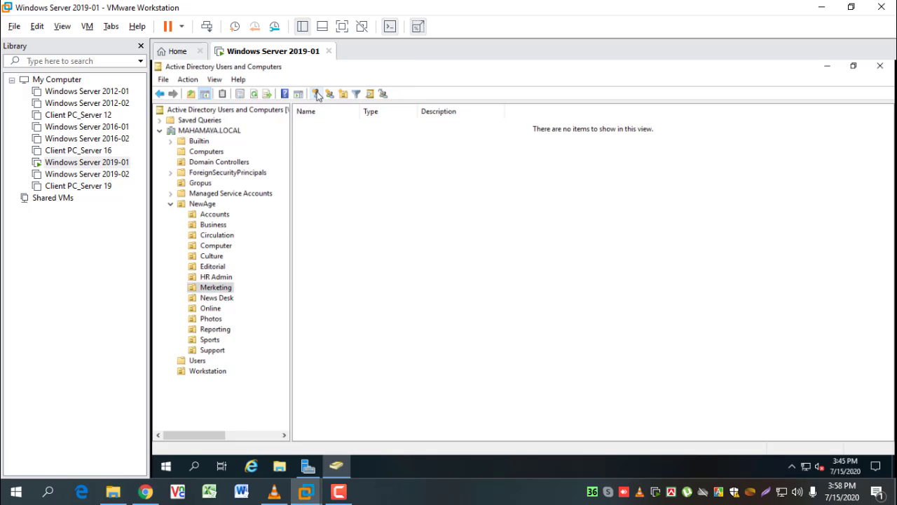
click(317, 94)
text(Ka)
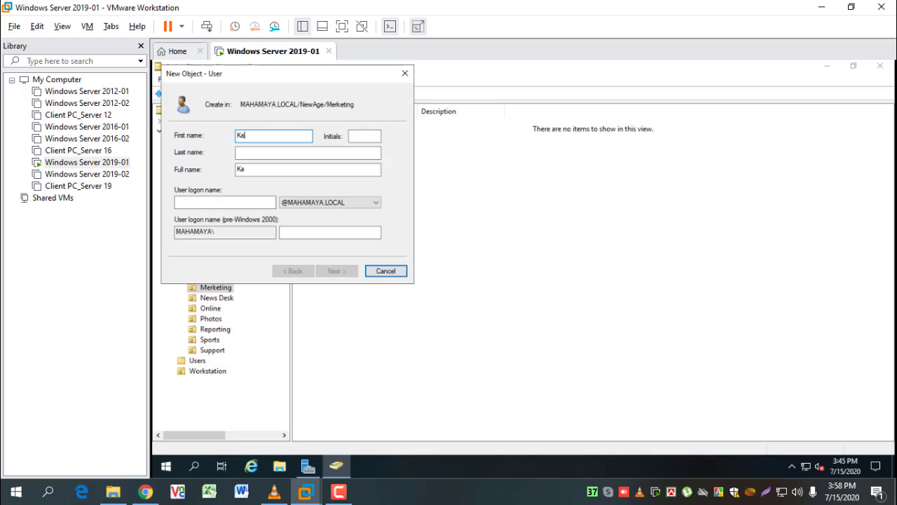
text(ma)
key(Tab)
key(Tab)
key(Tab)
key(Tab)
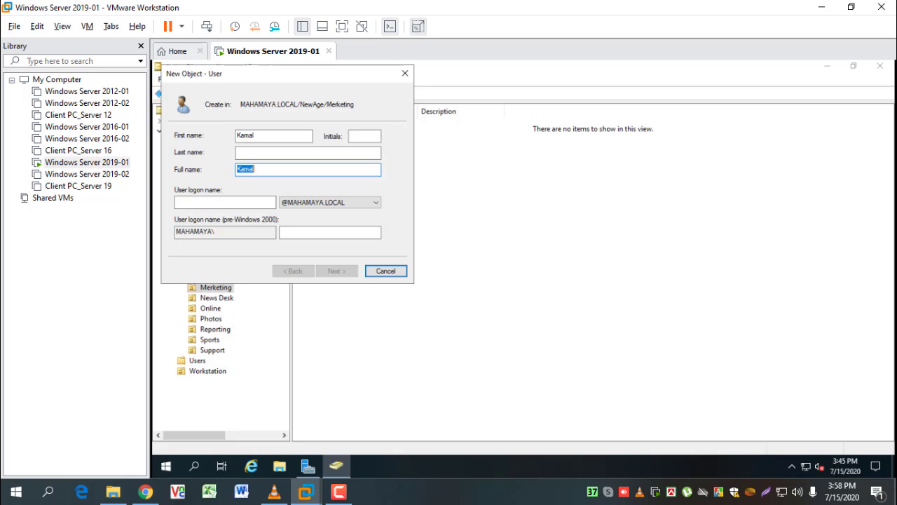
text(Ka)
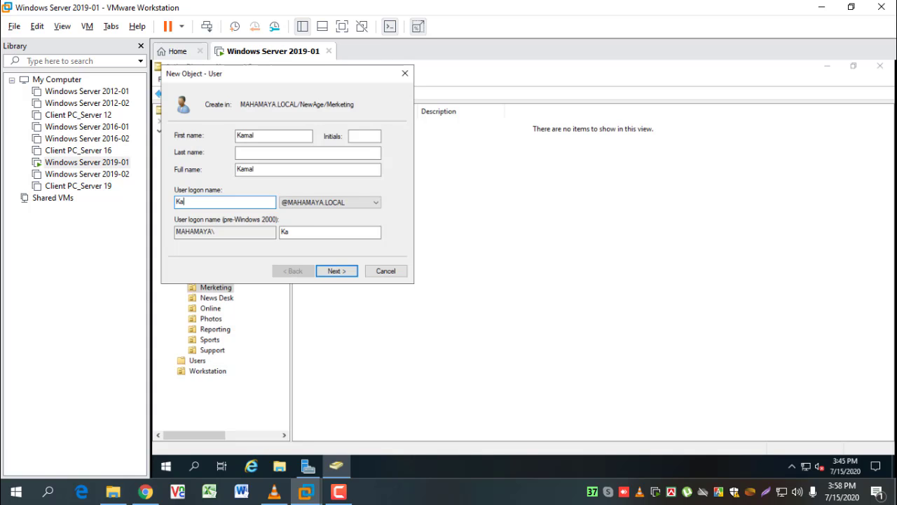
text(mal)
Set a confirmed never-expiring password with no forced change, finish, then show the News Desk unit
key(Return)
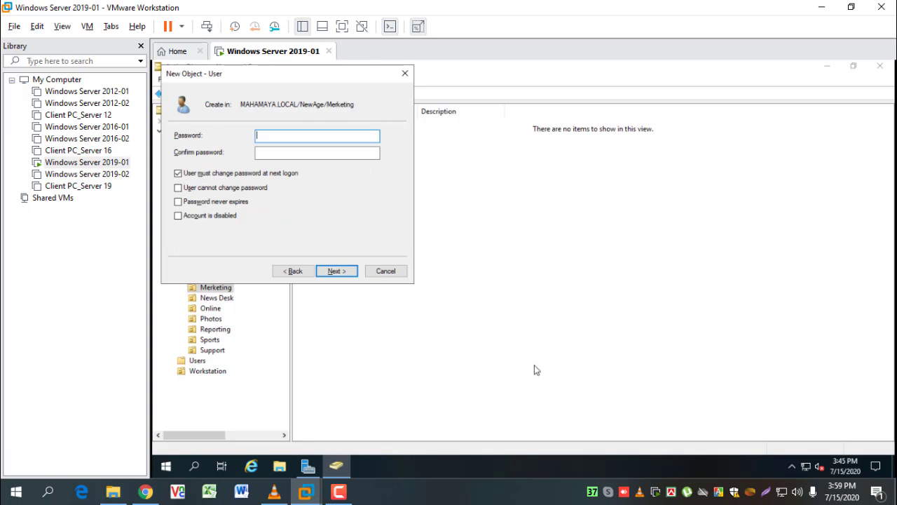
text(•••)
key(Tab)
text(•••)
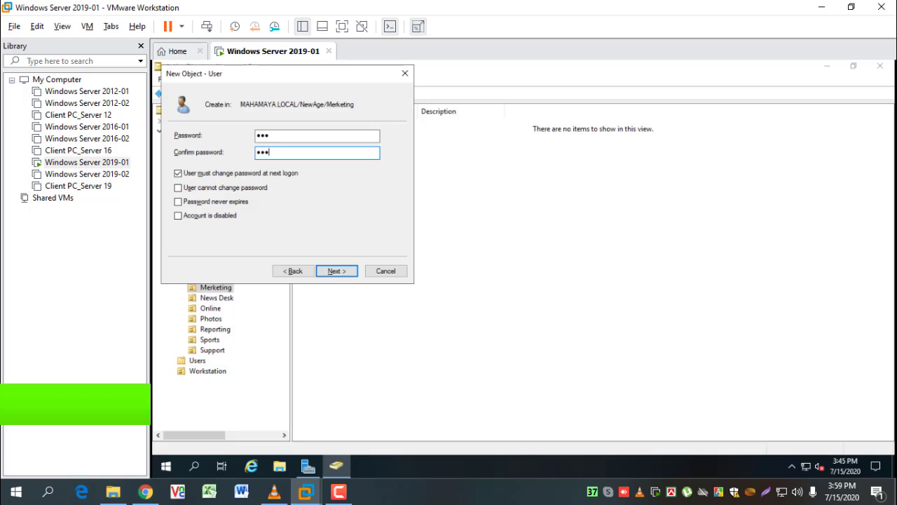
click(200, 175)
click(203, 202)
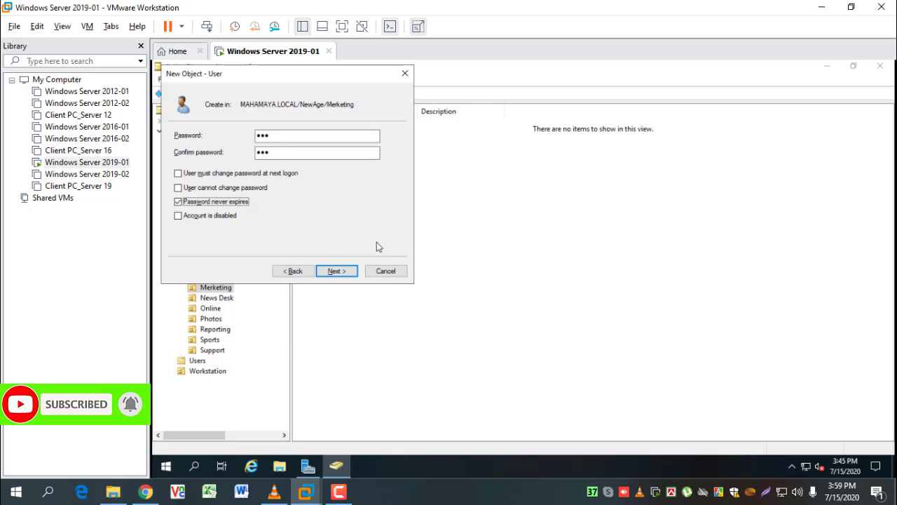
click(339, 273)
click(336, 272)
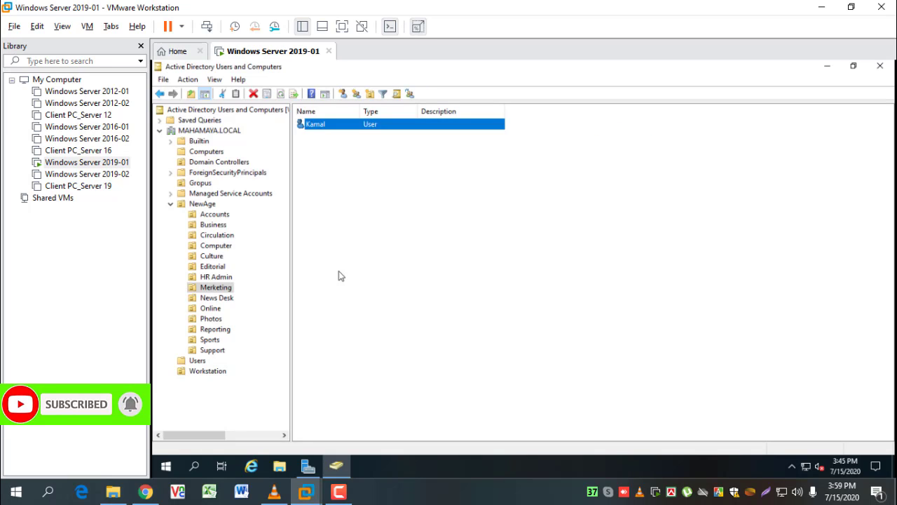
click(217, 298)
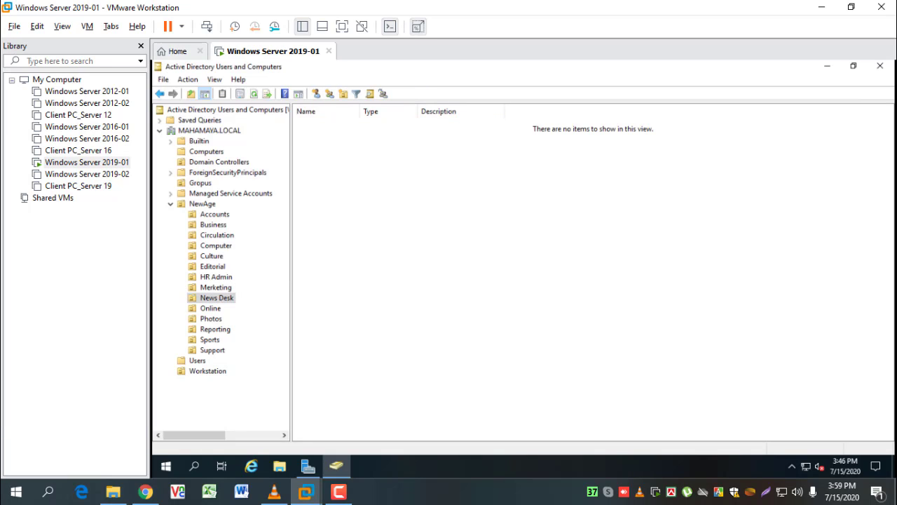
Add a News Desk user with first and logon names and a never-expiring password, no forced change
click(316, 94)
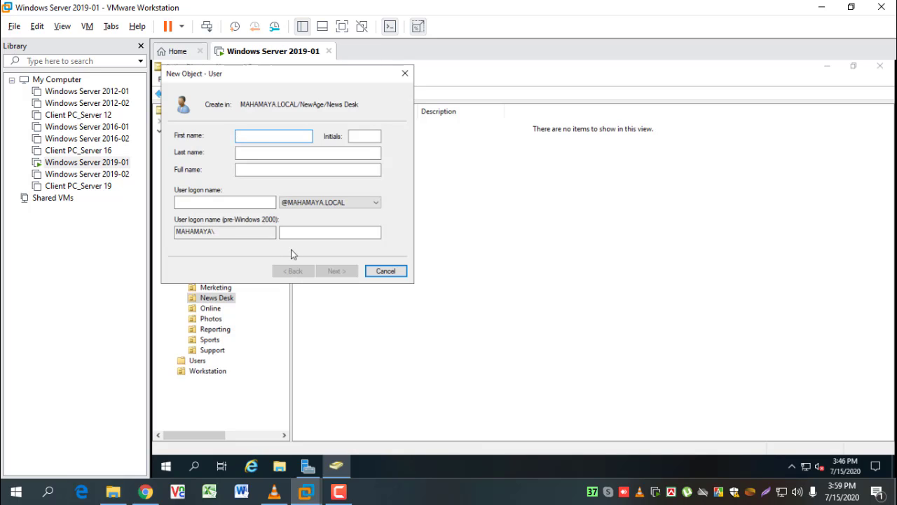
text(Farzana)
key(Tab)
key(Tab)
key(Tab)
key(Tab)
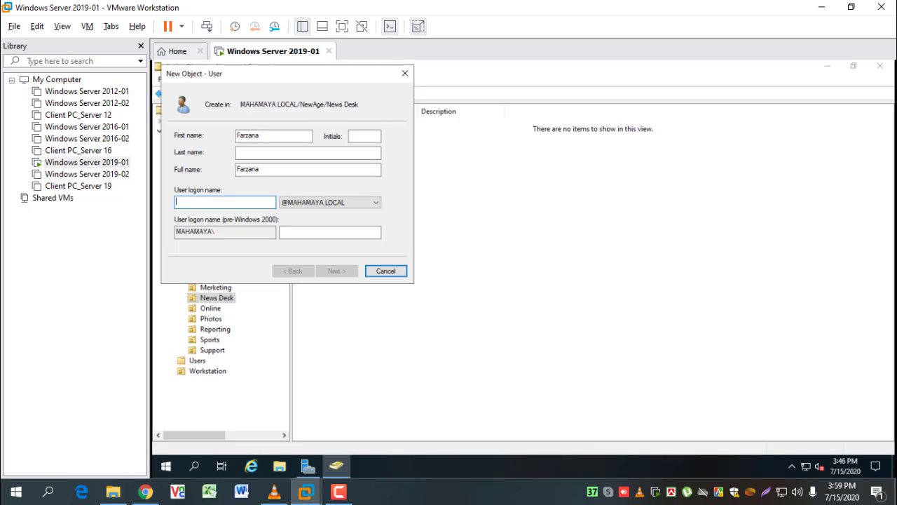
text(Farz)
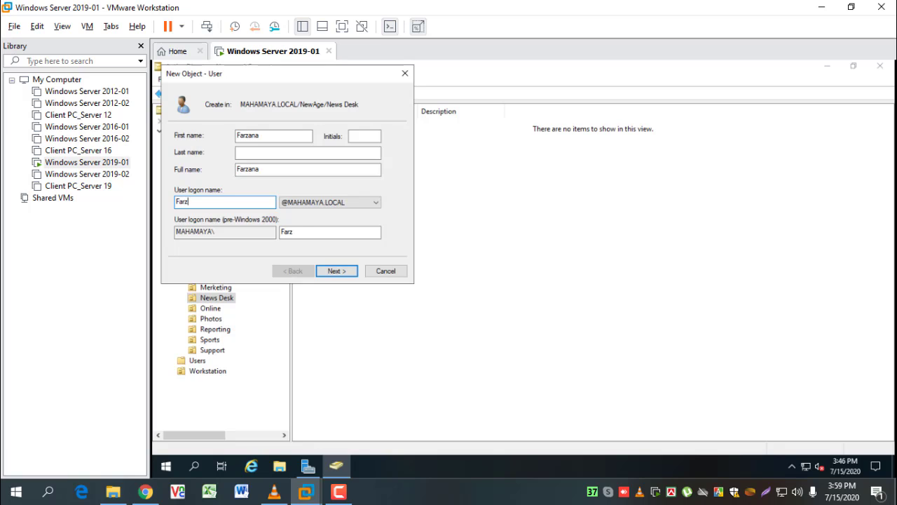
text(ana)
key(Return)
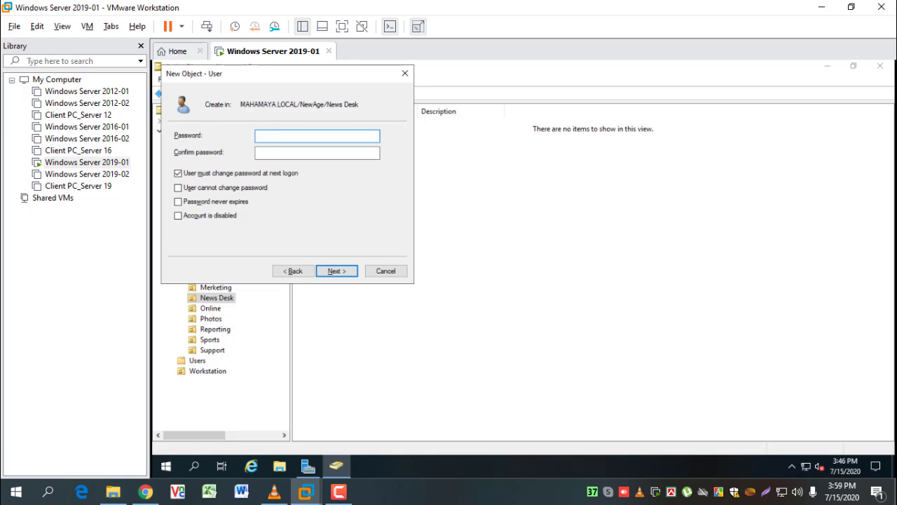
key(Tab)
text(1)
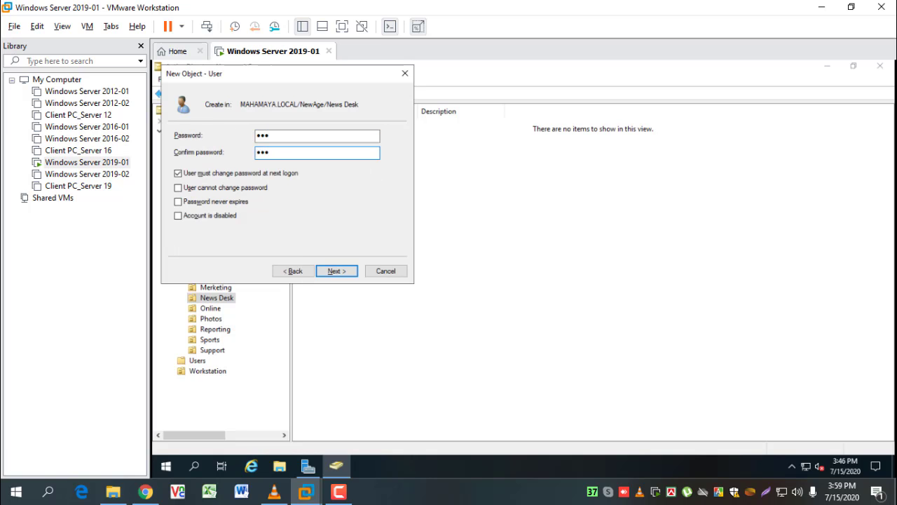
click(207, 176)
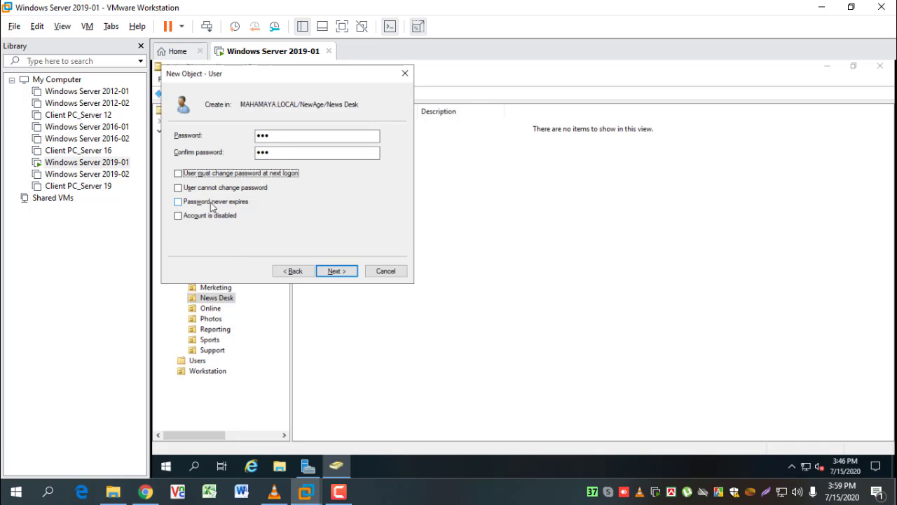
click(210, 201)
click(339, 273)
click(339, 273)
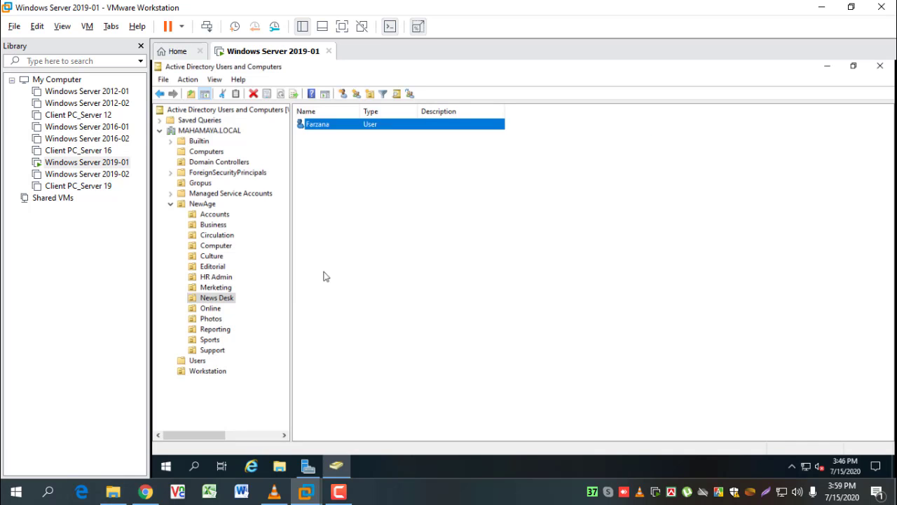
Start a new user in the Online unit and enter its first and logon names
click(208, 307)
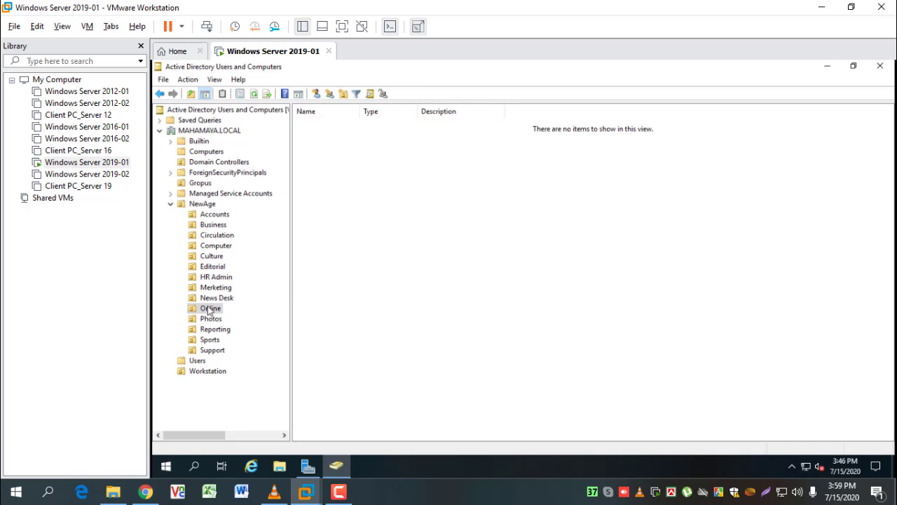
click(319, 94)
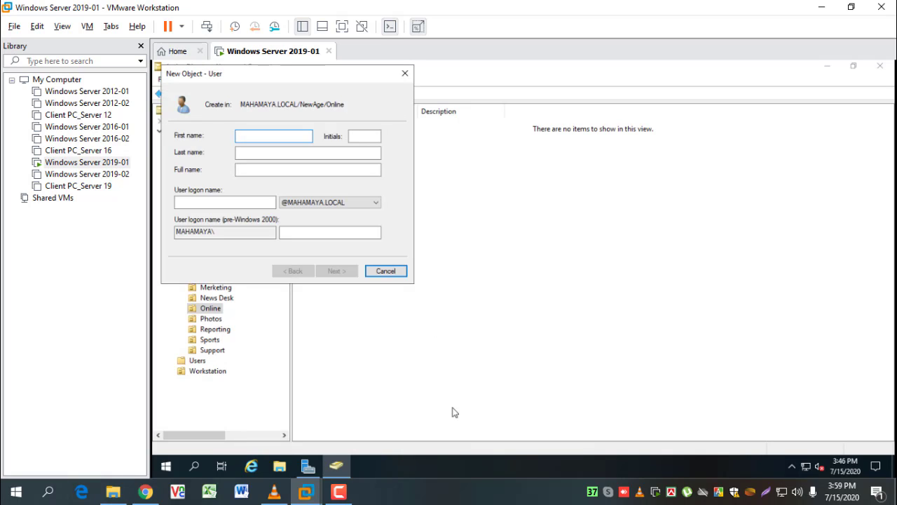
text(Foy)
key(Tab)
key(Tab)
key(Tab)
key(Tab)
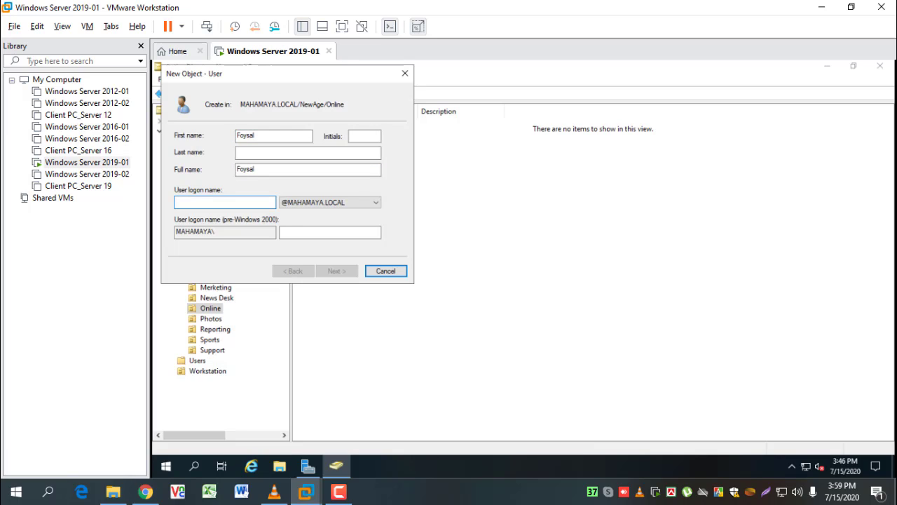
text(Foysal)
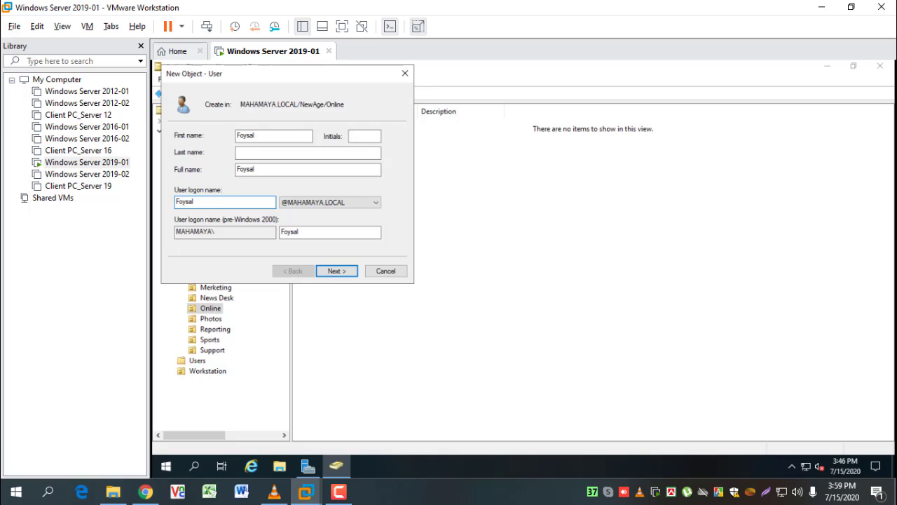
Set a confirmed never-expiring password with no forced change, finish, then show the Photos unit
key(Return)
text(123)
key(Tab)
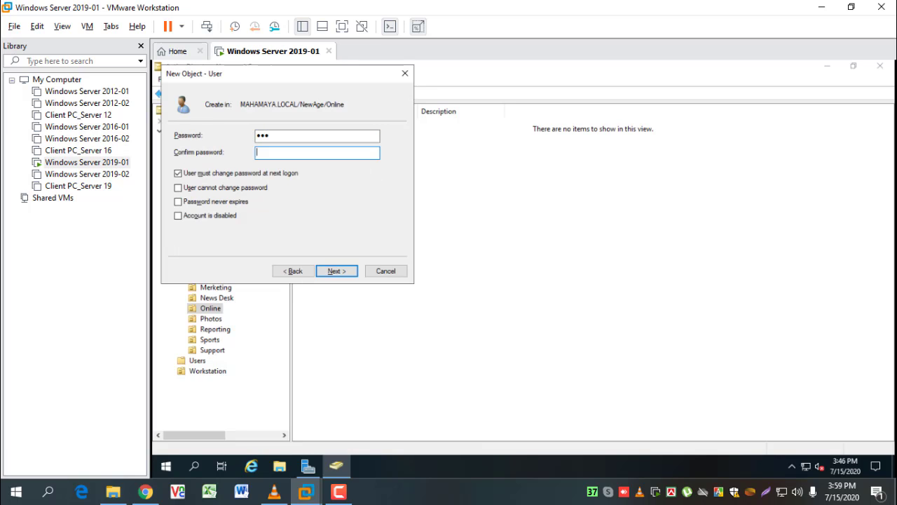
text(123)
click(211, 173)
click(214, 202)
click(342, 273)
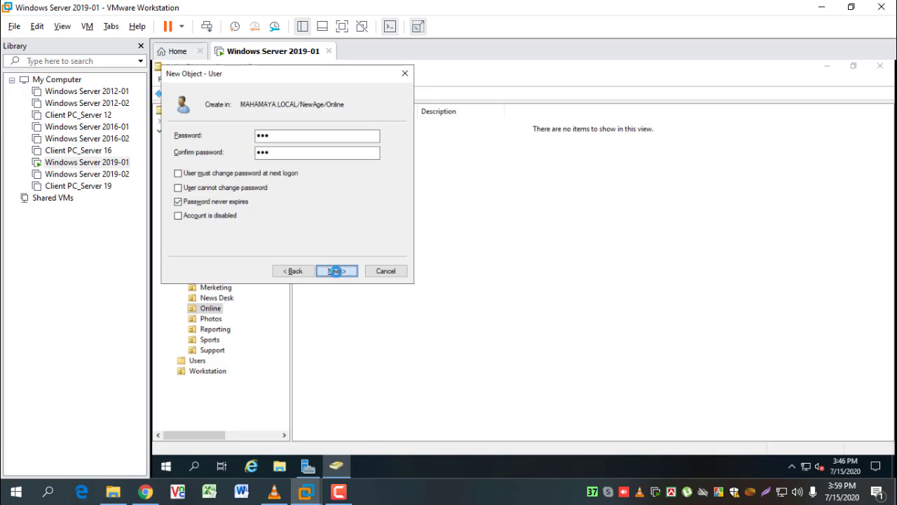
click(336, 272)
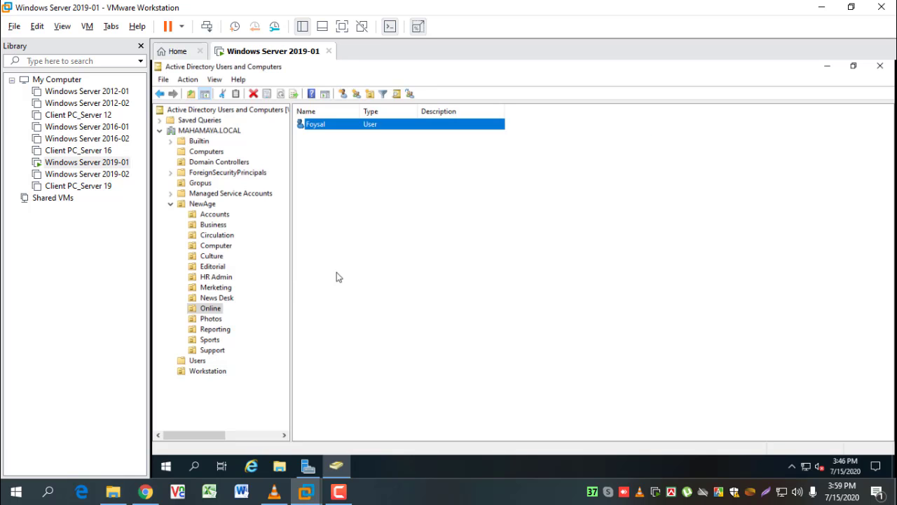
click(213, 319)
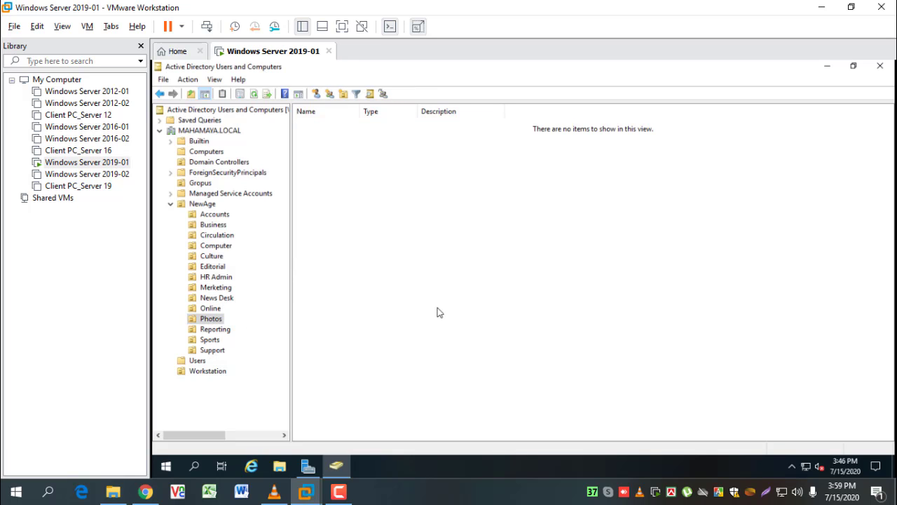
Start a new user in the Photos unit and enter its logon name
click(316, 93)
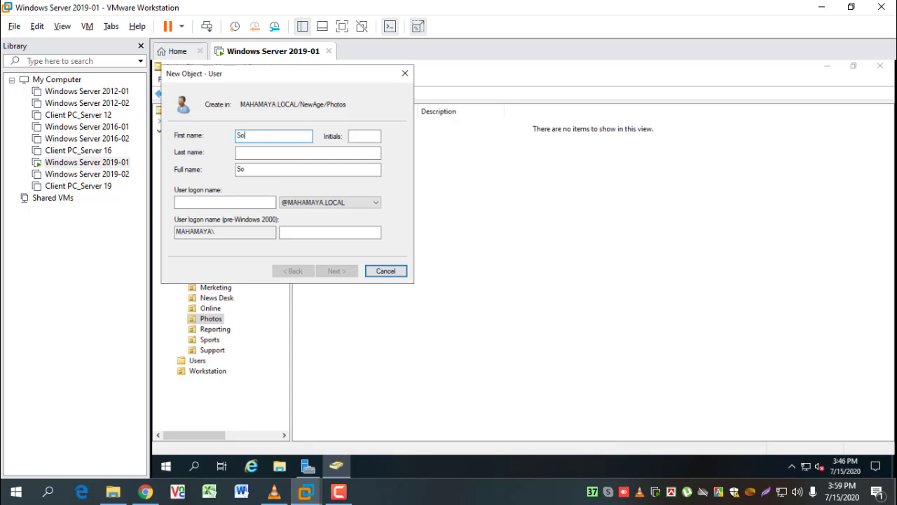
key(Tab)
key(Tab)
key(Tab)
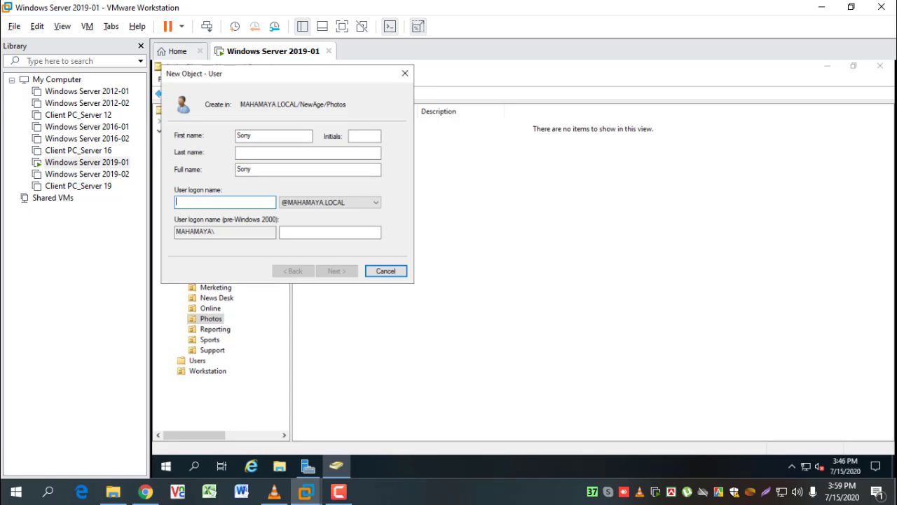
text(Sony)
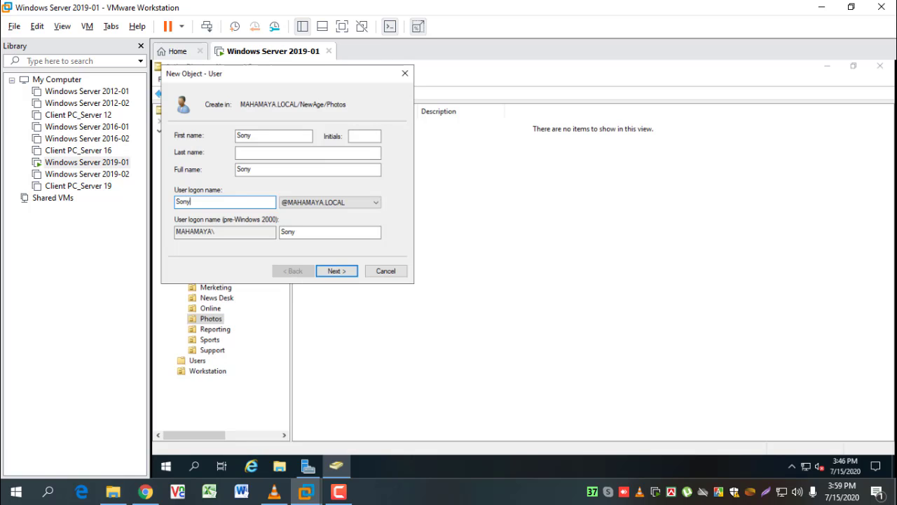
key(Return)
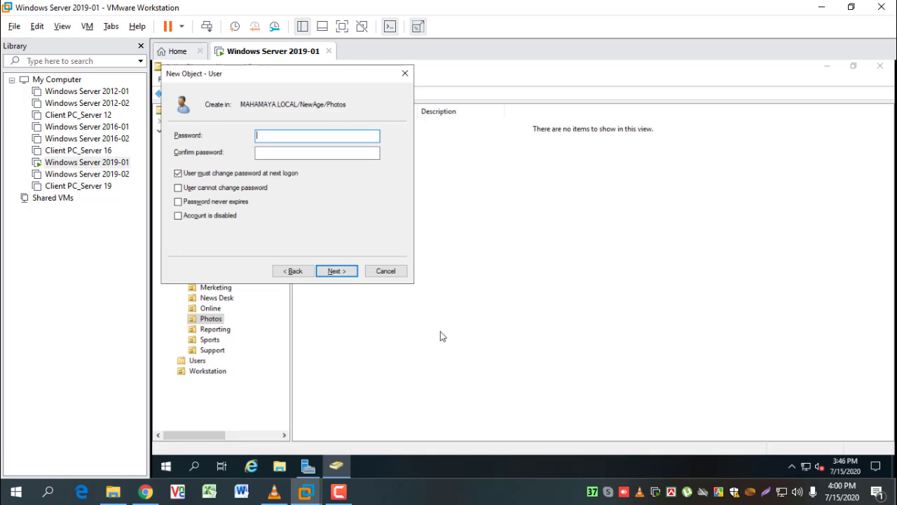
Set a never-expiring password with no forced change, finish, then show the Reporting OU
text(•••)
key(Tab)
text(•)
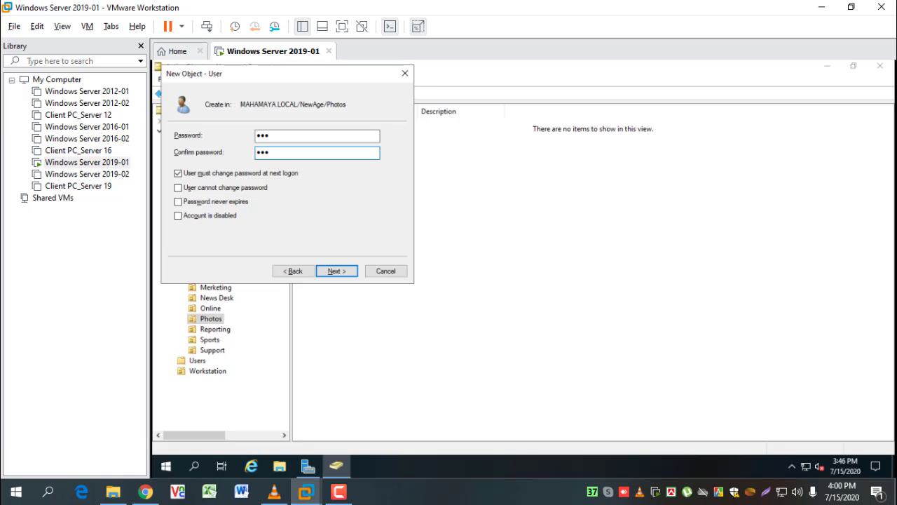
click(222, 175)
click(210, 202)
click(337, 271)
click(337, 270)
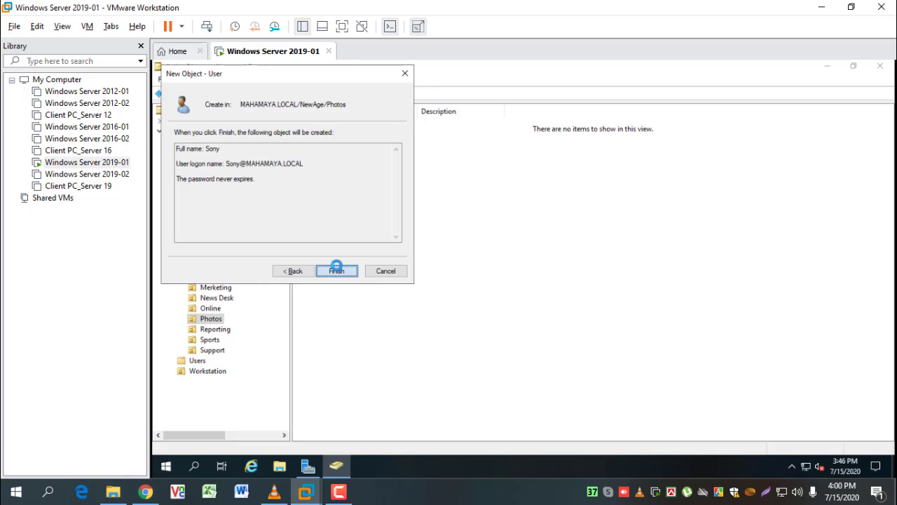
click(216, 329)
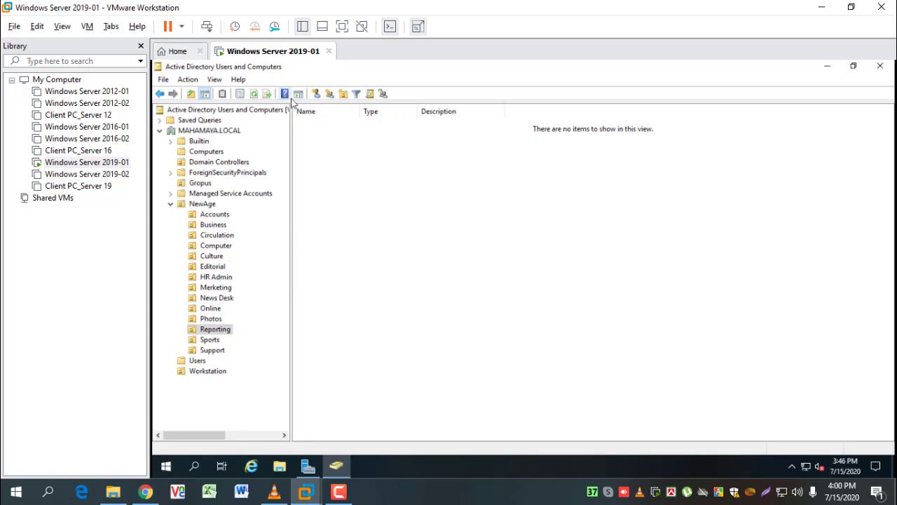
Start a new user in the Reporting OU and enter its first and logon names
click(323, 96)
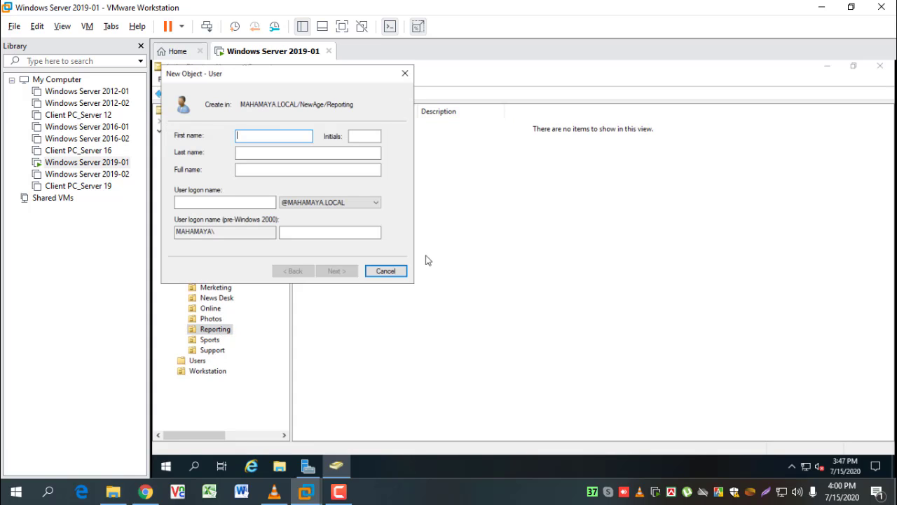
text(Ta)
key(Tab)
key(Tab)
key(Tab)
key(Tab)
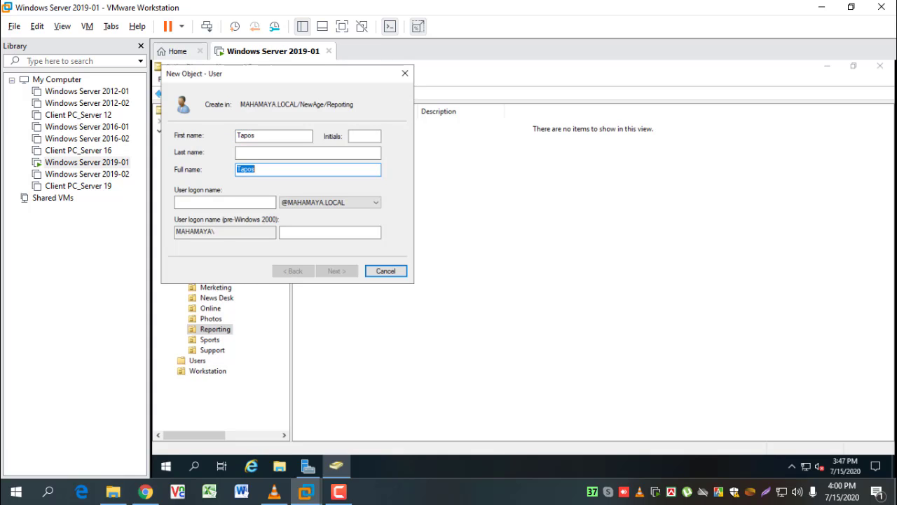
text(Tapos)
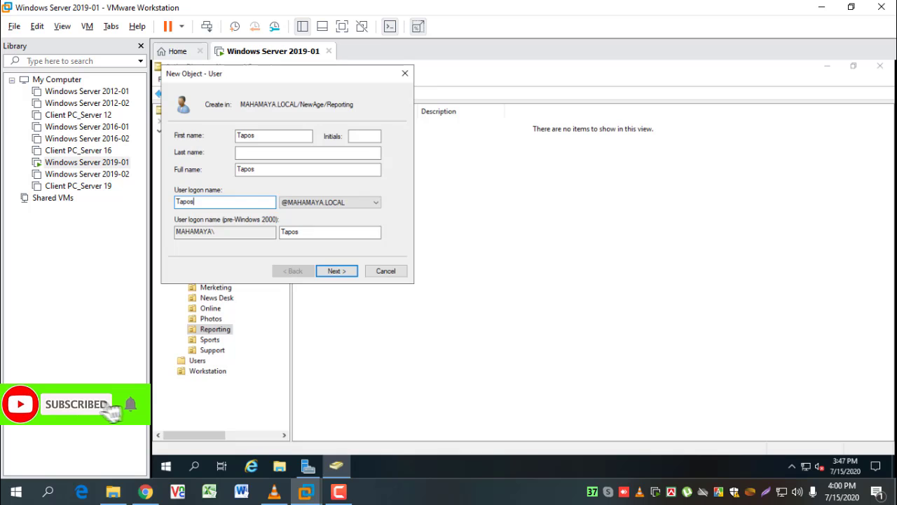
Give the user a confirmed never-expiring password with no forced change, and finish
key(Return)
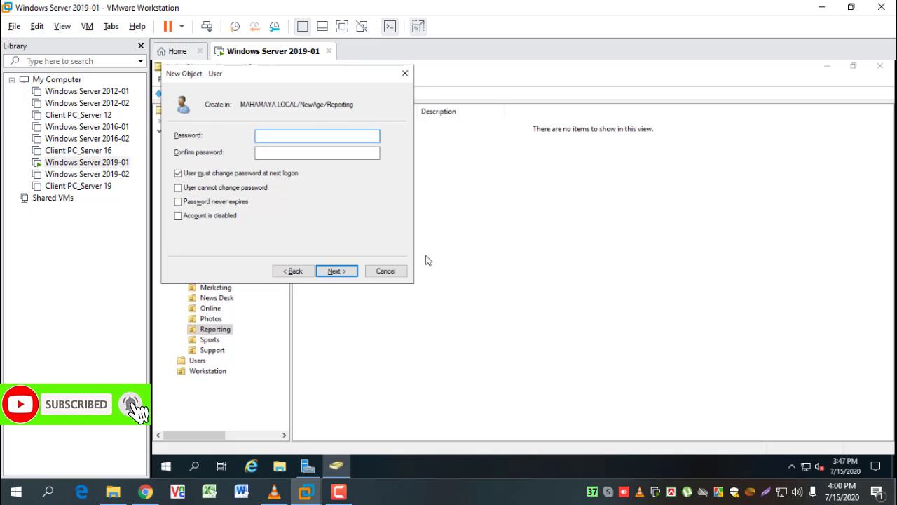
text(123)
key(Tab)
text(123)
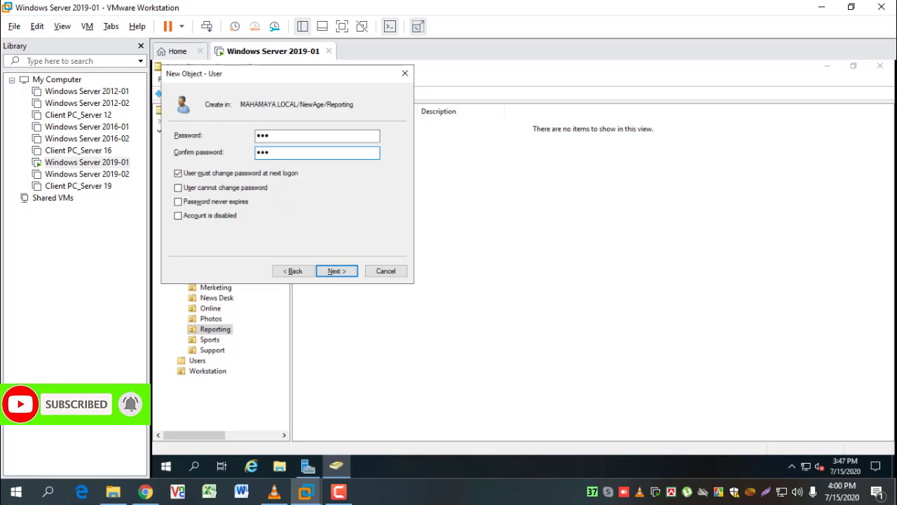
click(242, 174)
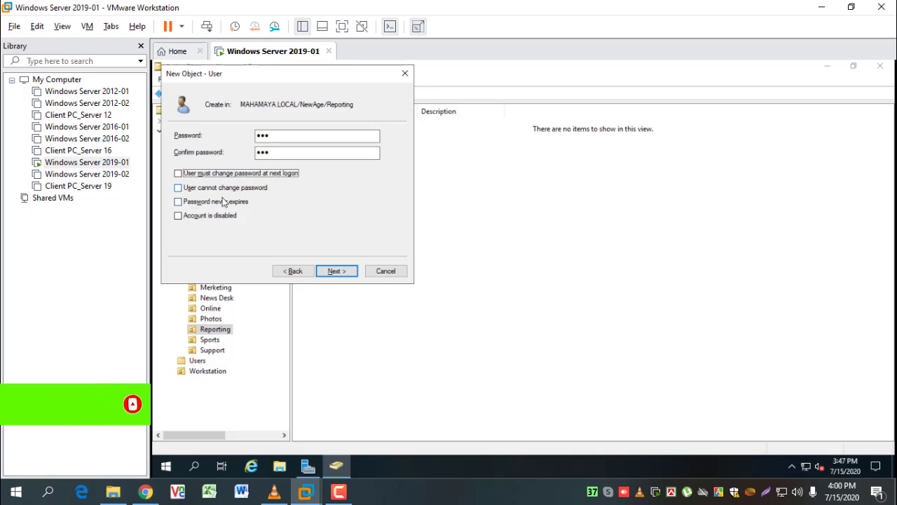
click(220, 201)
click(335, 271)
click(336, 270)
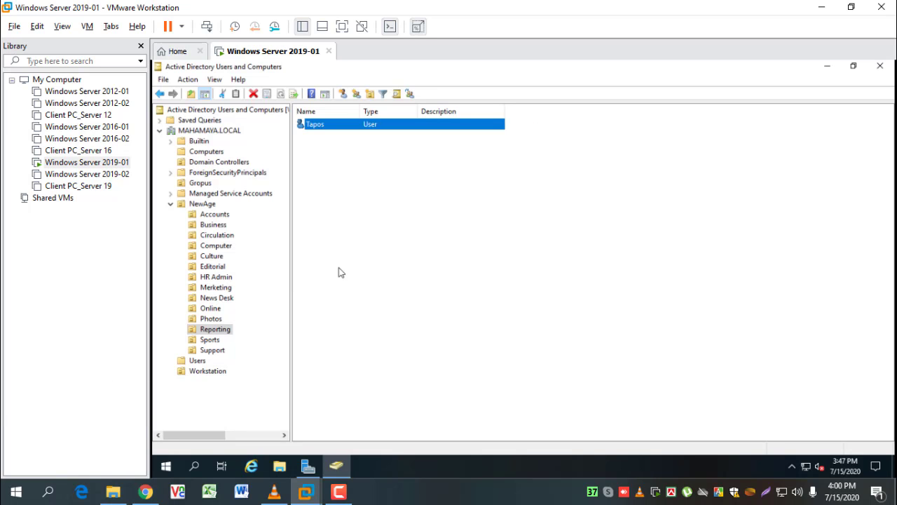
Start a new user in the Sports OU and enter its first and logon names
click(209, 340)
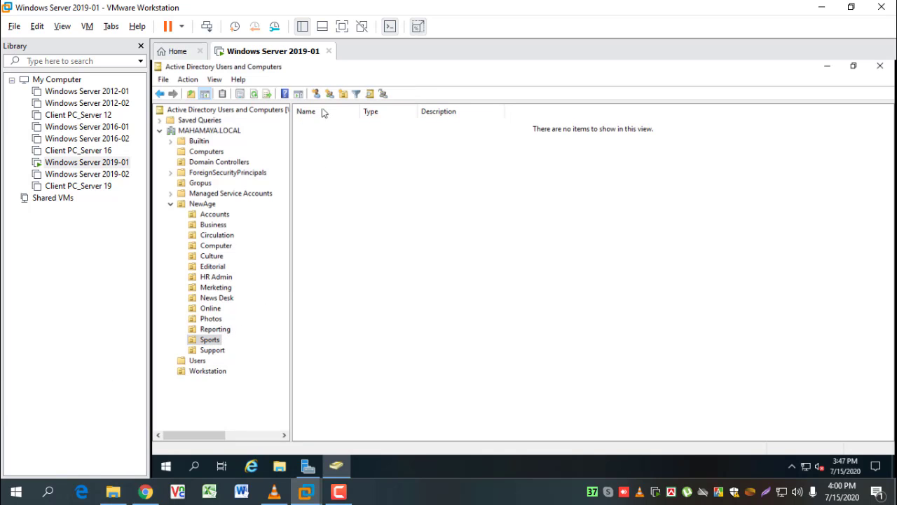
click(342, 93)
text(Suj)
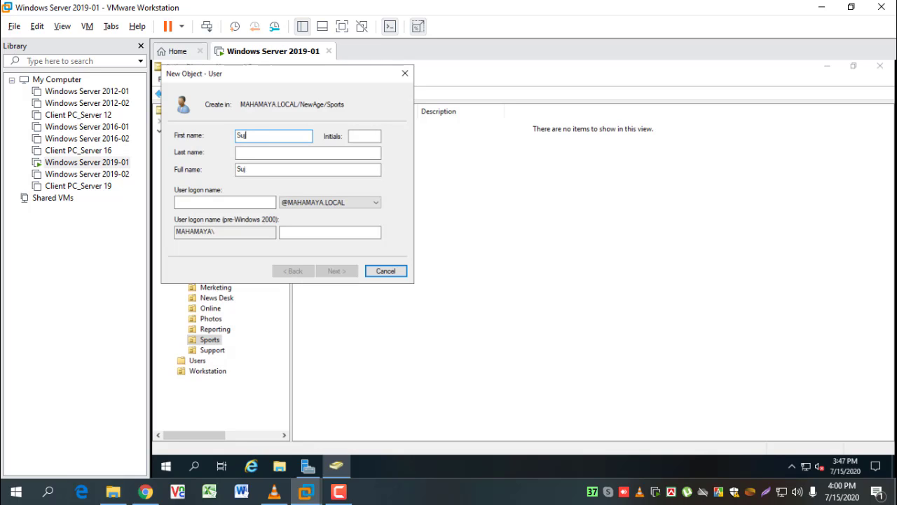
key(Tab)
key(Tab)
key(Tab)
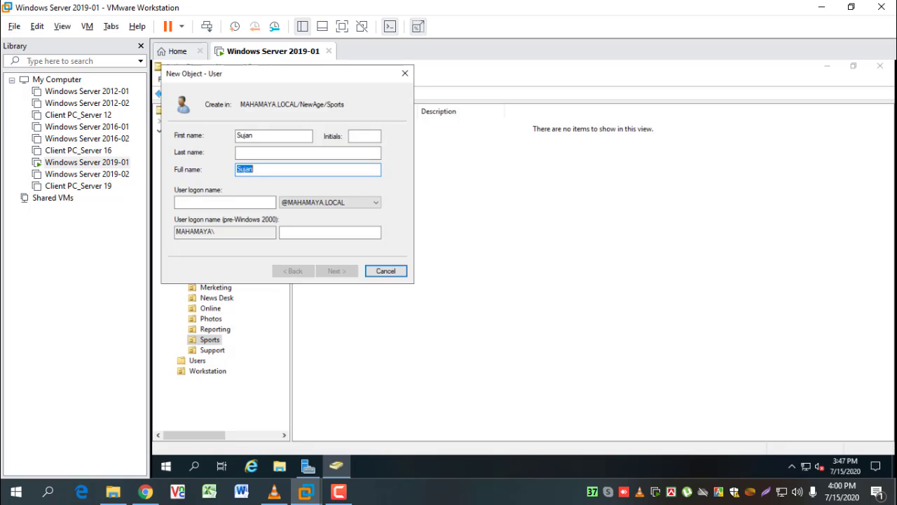
key(Tab)
text(Sujan)
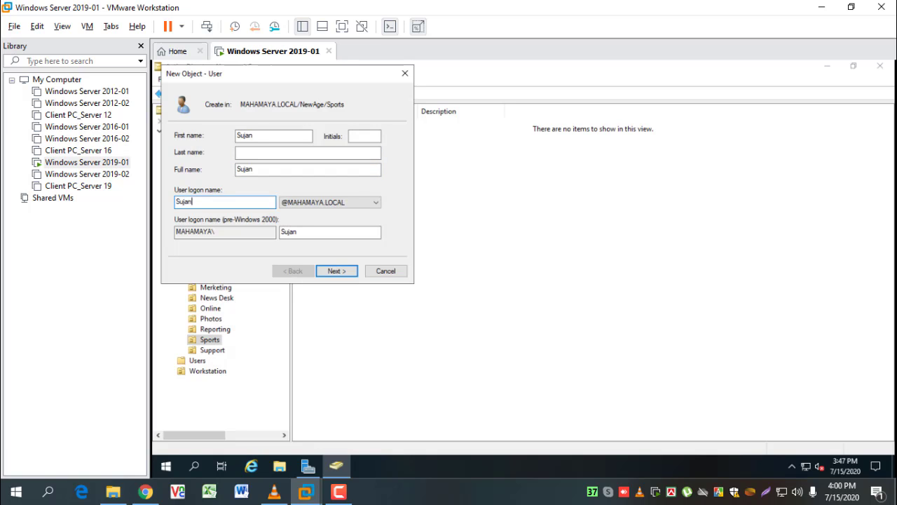
Give the user a confirmed never-expiring password with no forced change, and finish
key(Return)
text(Pa)
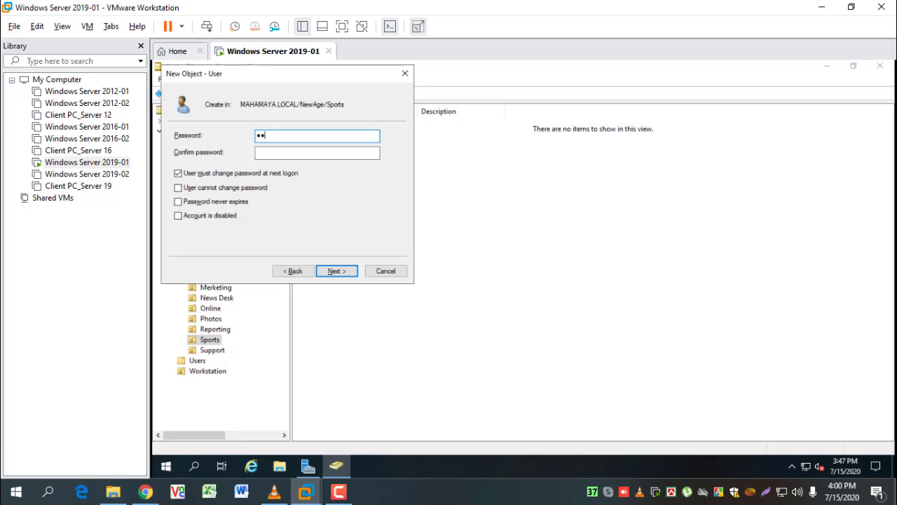
key(Tab)
text(Pa)
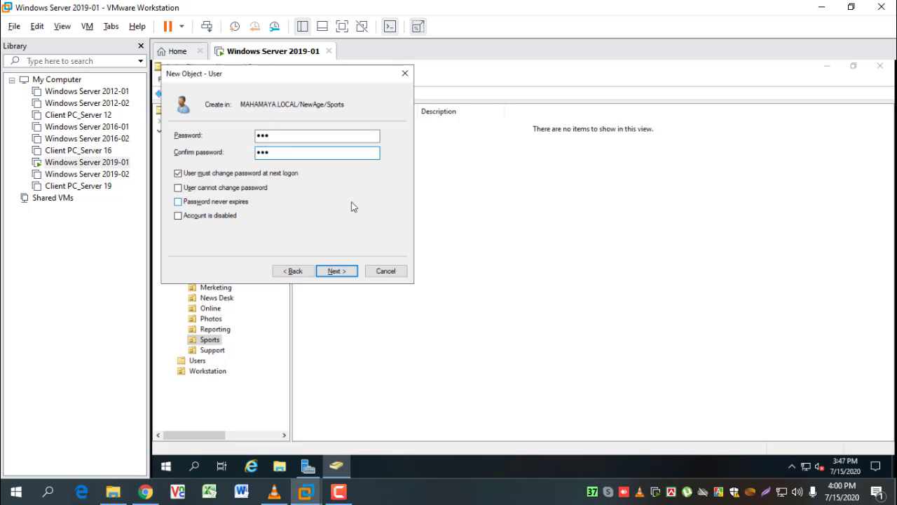
click(231, 173)
click(224, 202)
click(337, 270)
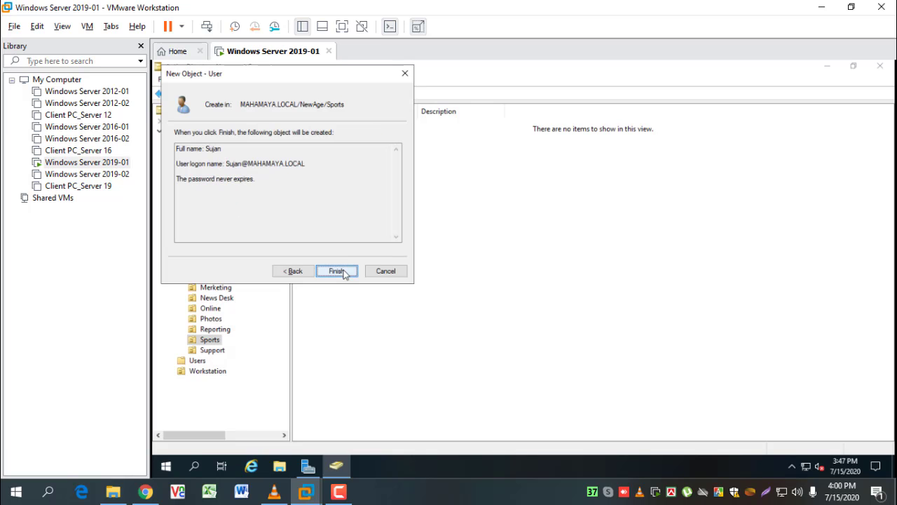
click(336, 271)
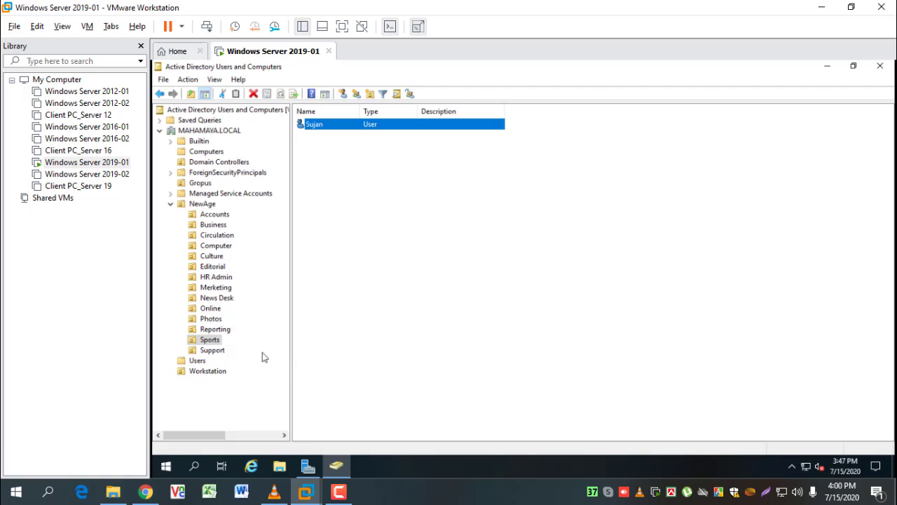
Check the Support OU user's Member Of list shows only Domain Users, then cancel
click(214, 349)
double_click(313, 126)
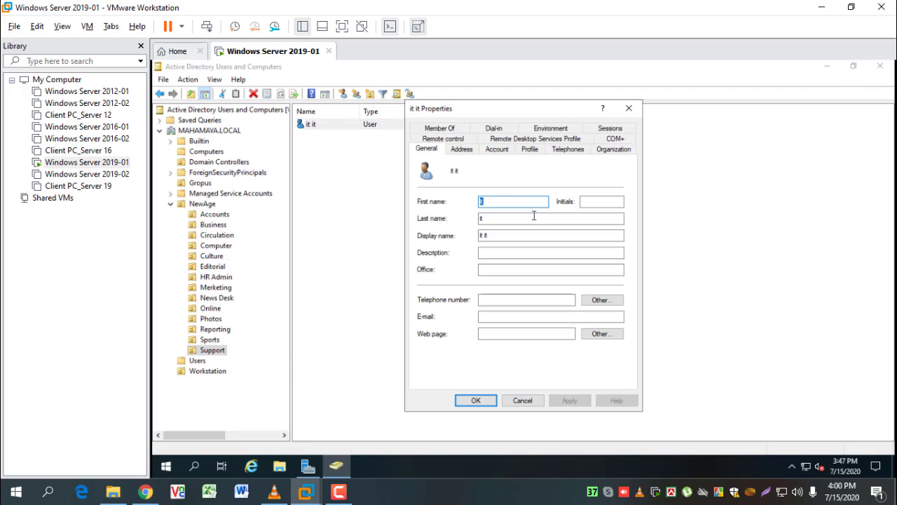
click(629, 108)
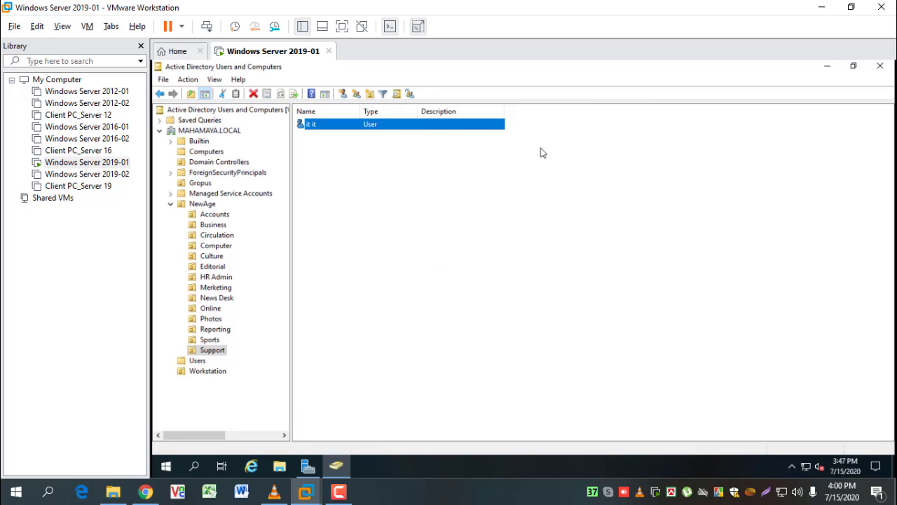
click(414, 262)
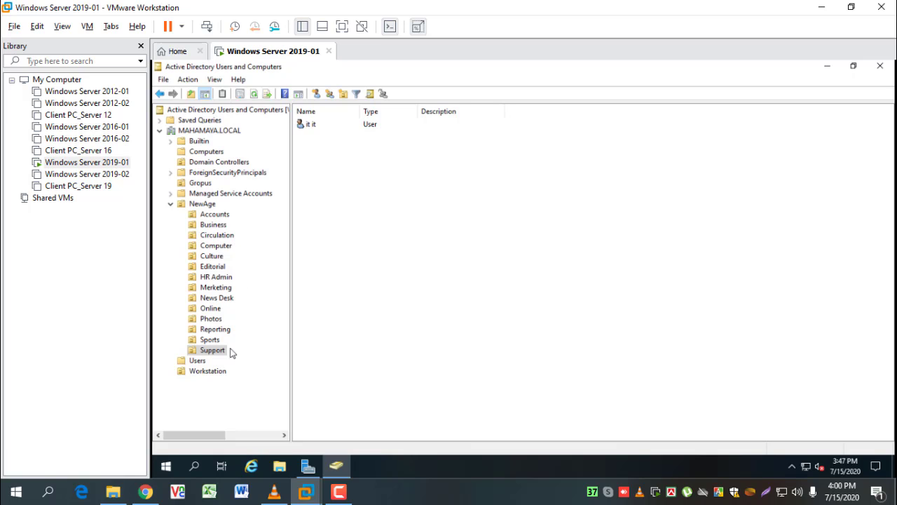
click(314, 129)
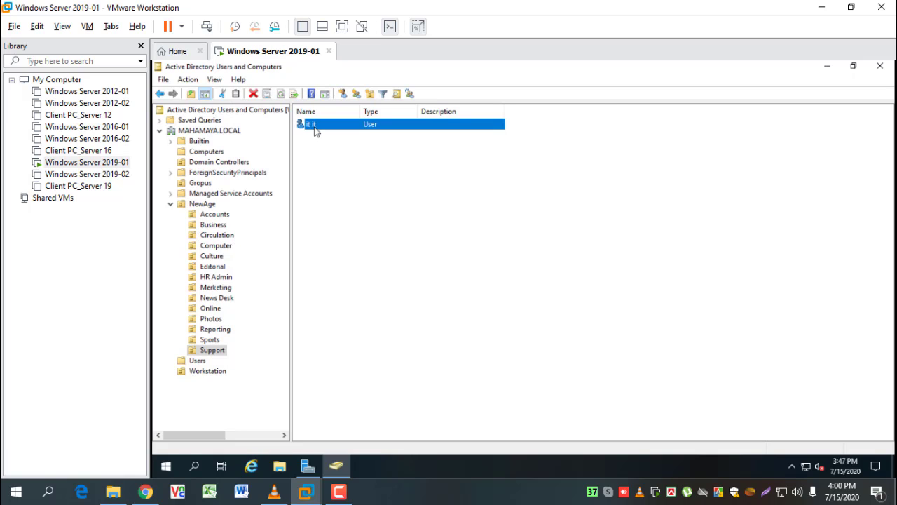
double_click(315, 132)
click(453, 130)
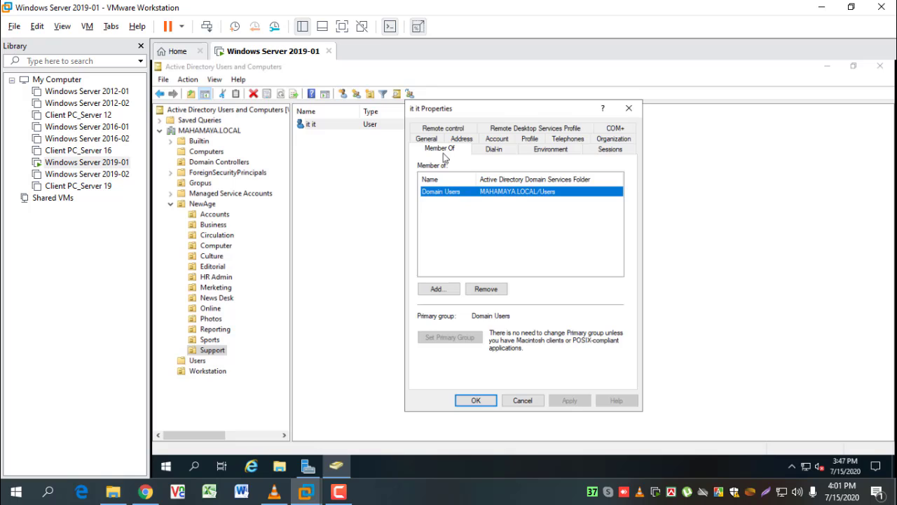
click(457, 206)
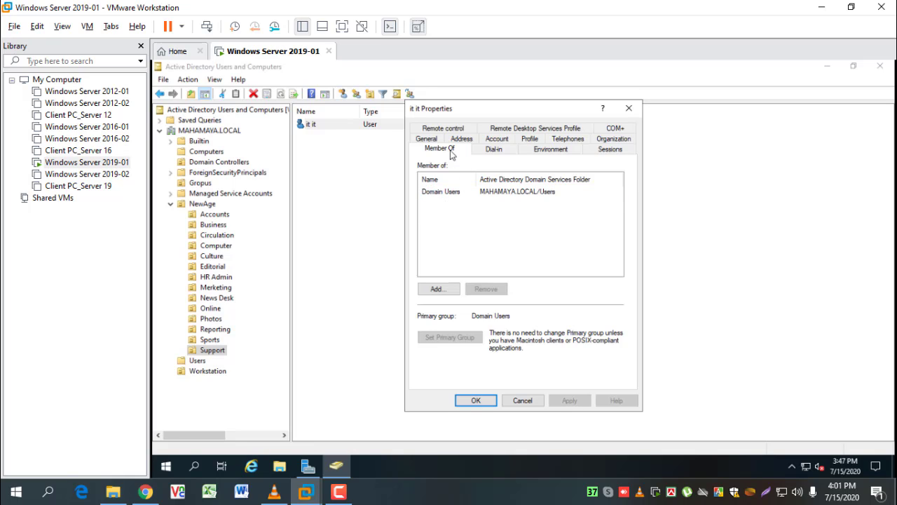
click(532, 405)
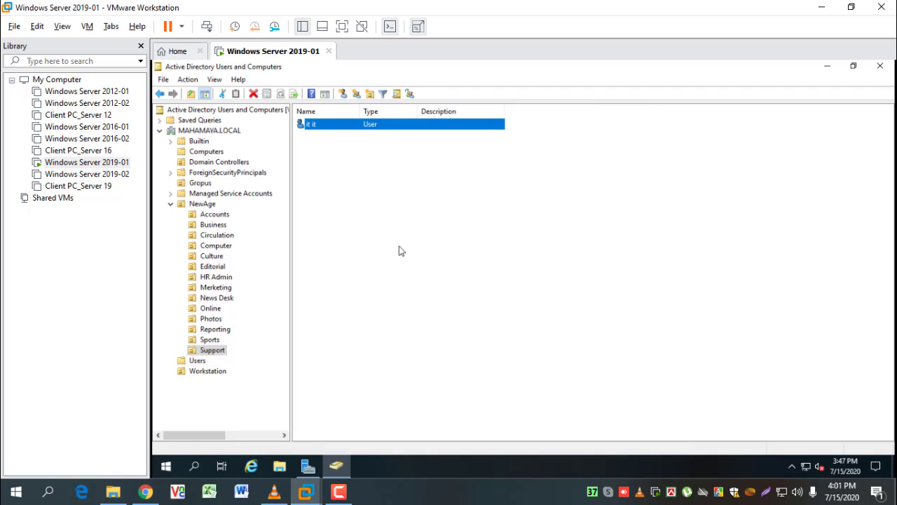
Open the Support security group in Gropus and review its Members and Member Of tabs
click(203, 183)
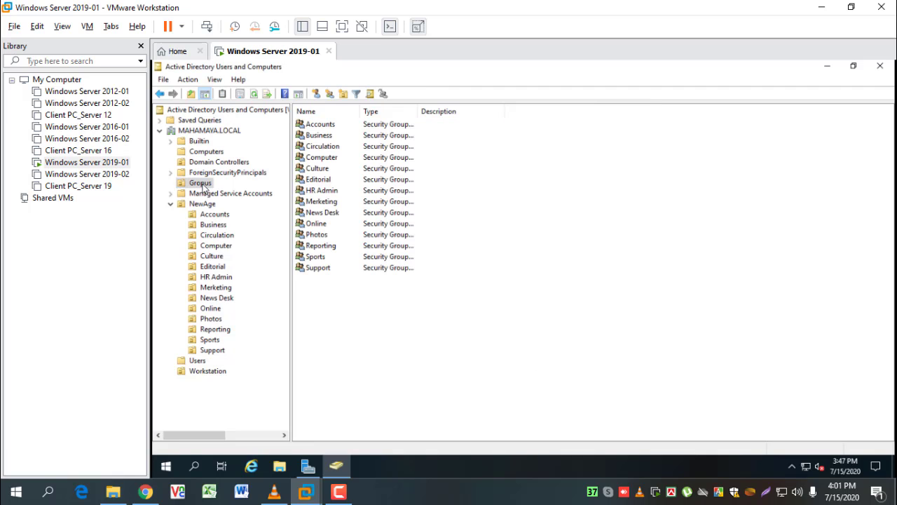
click(335, 269)
double_click(335, 271)
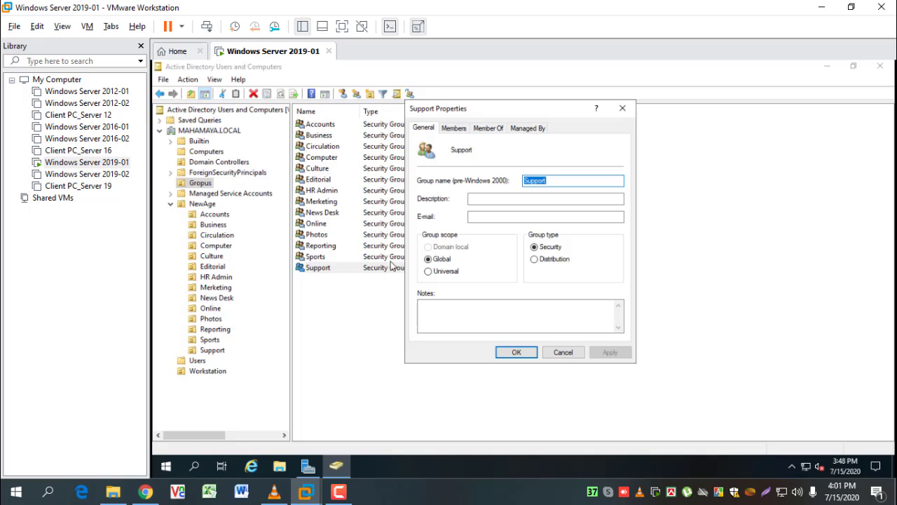
click(456, 126)
click(489, 128)
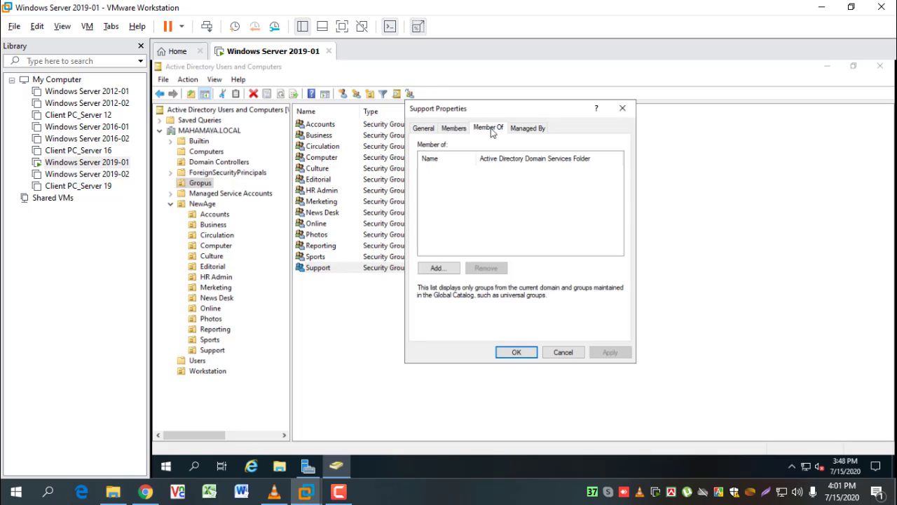
click(455, 127)
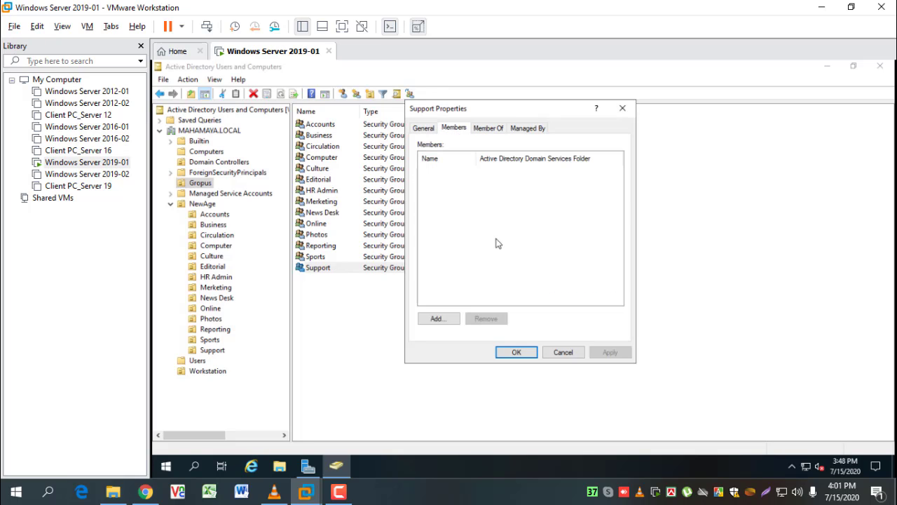
List all domain objects in the Add member picker, then cancel without adding anyone
click(440, 318)
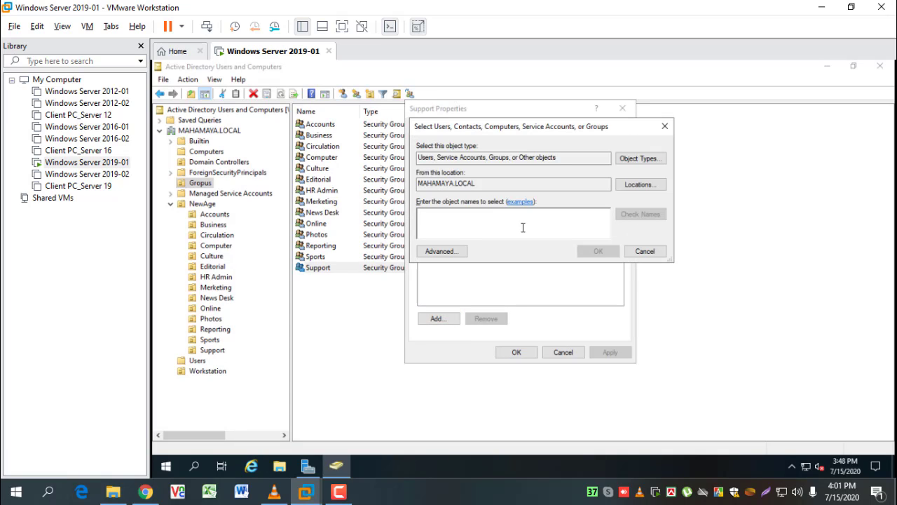
click(446, 251)
click(683, 232)
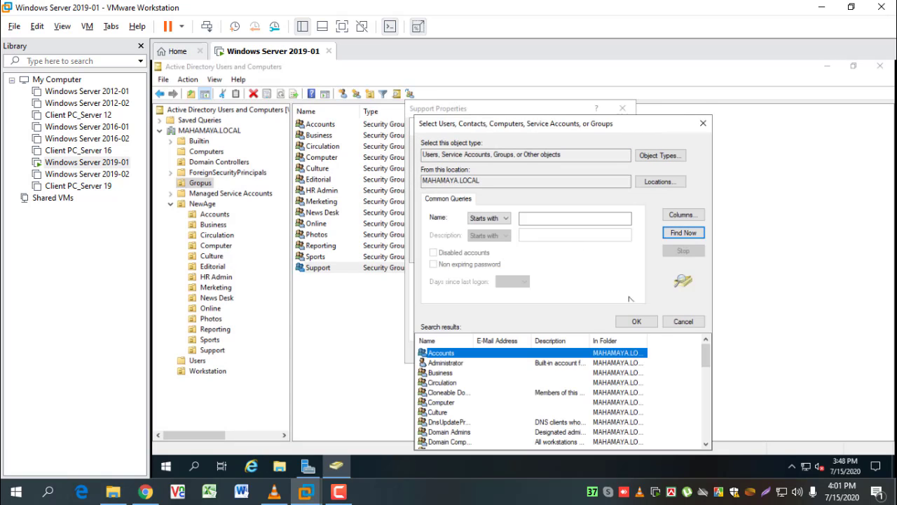
scroll(563, 375, down, 8)
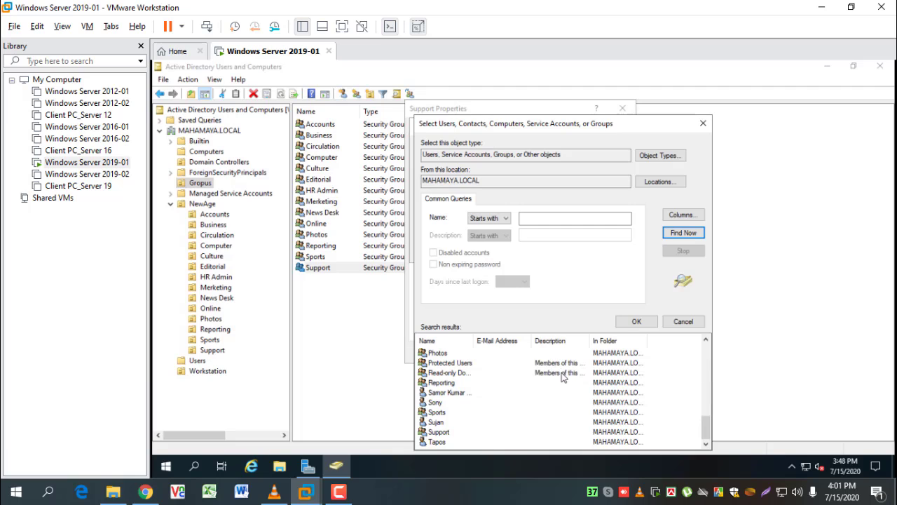
scroll(564, 377, up, 8)
click(683, 321)
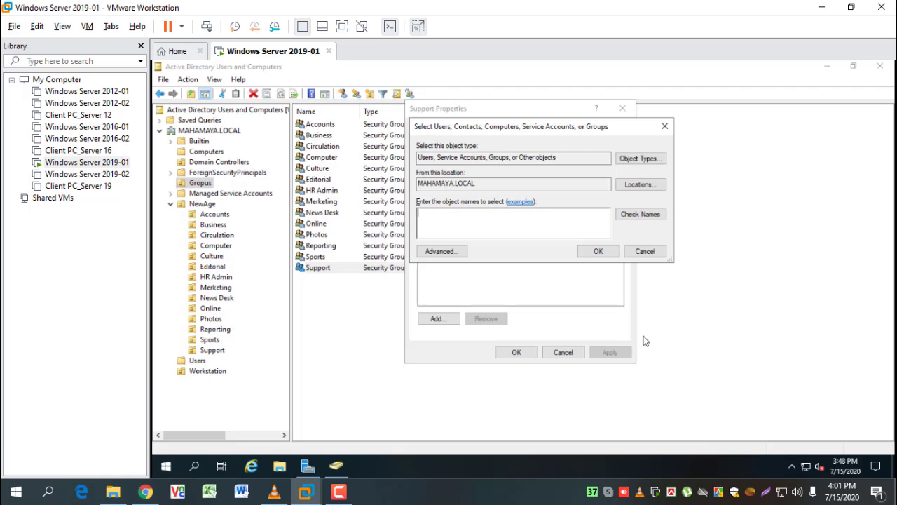
click(645, 251)
click(565, 352)
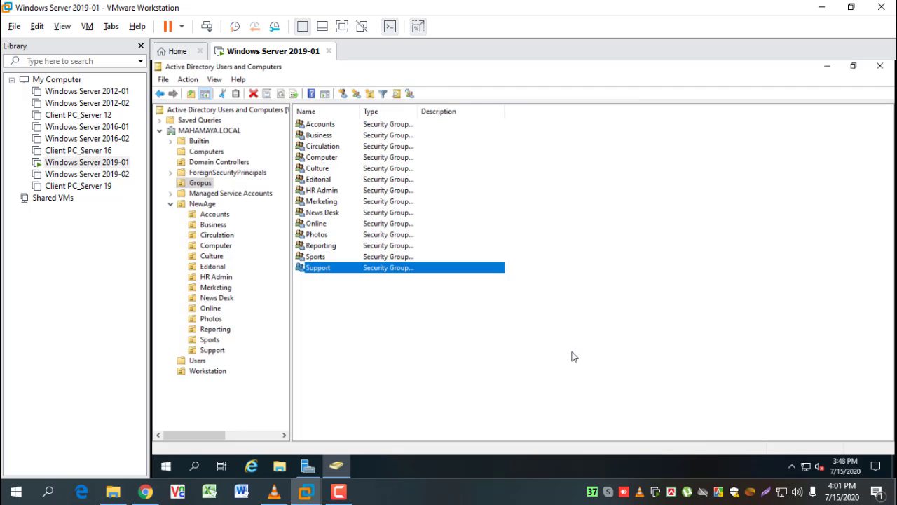
Try adding the Support user to a group via 'S' and Check Names, then cancel everything
click(219, 352)
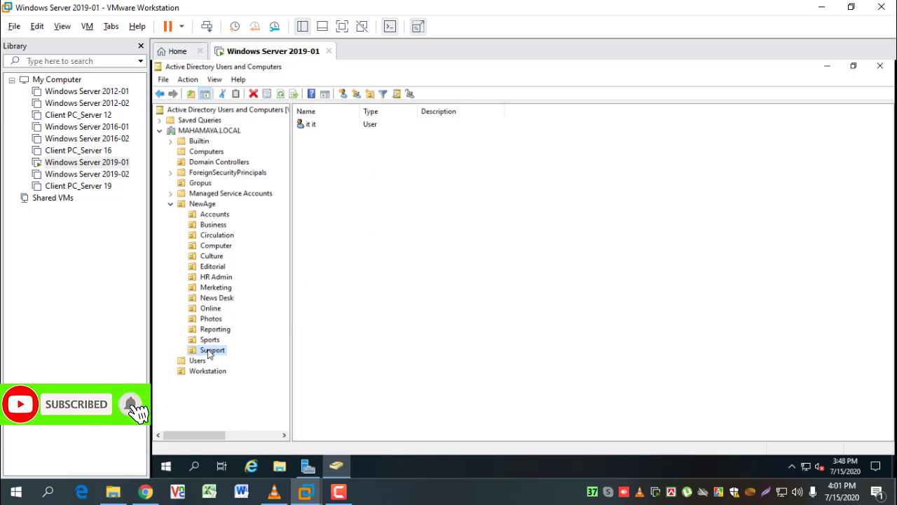
click(314, 126)
double_click(315, 125)
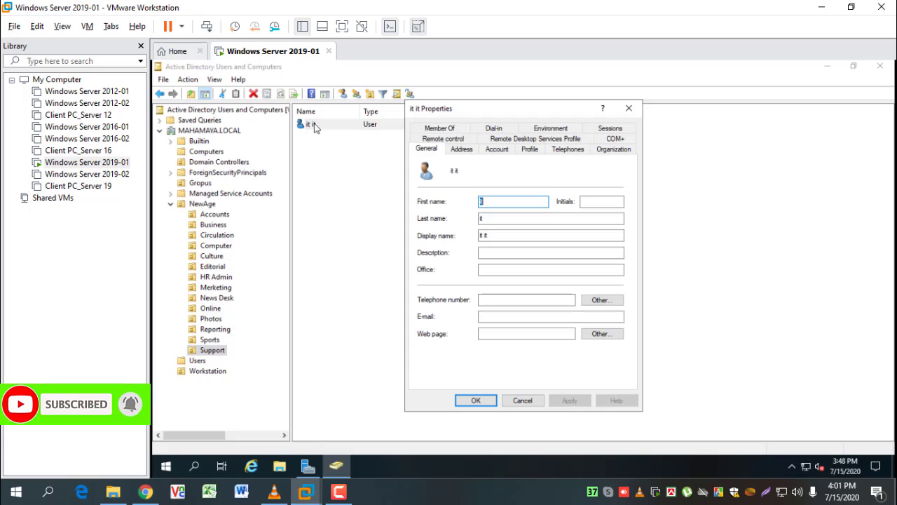
click(441, 128)
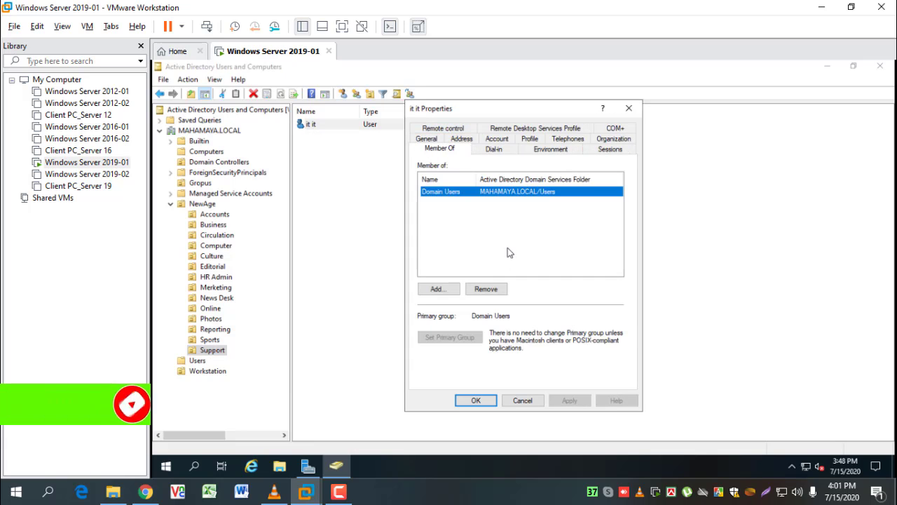
click(437, 291)
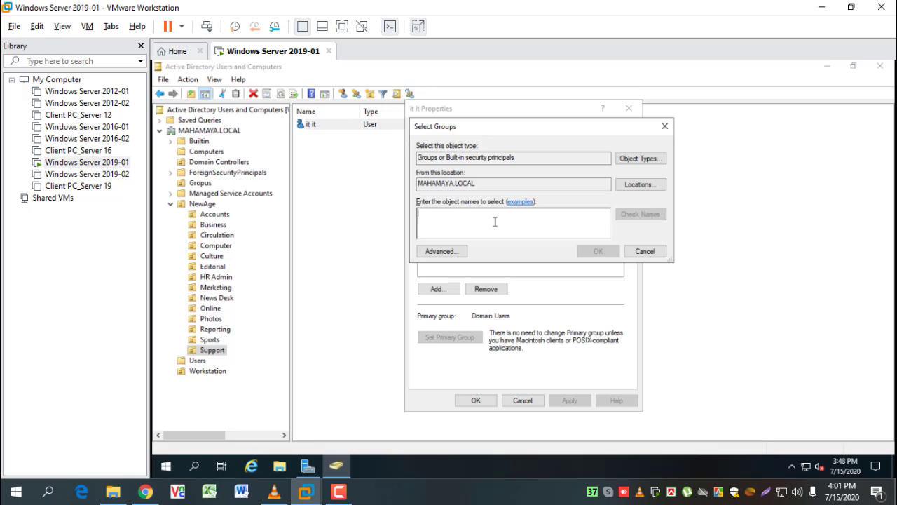
text(Support)
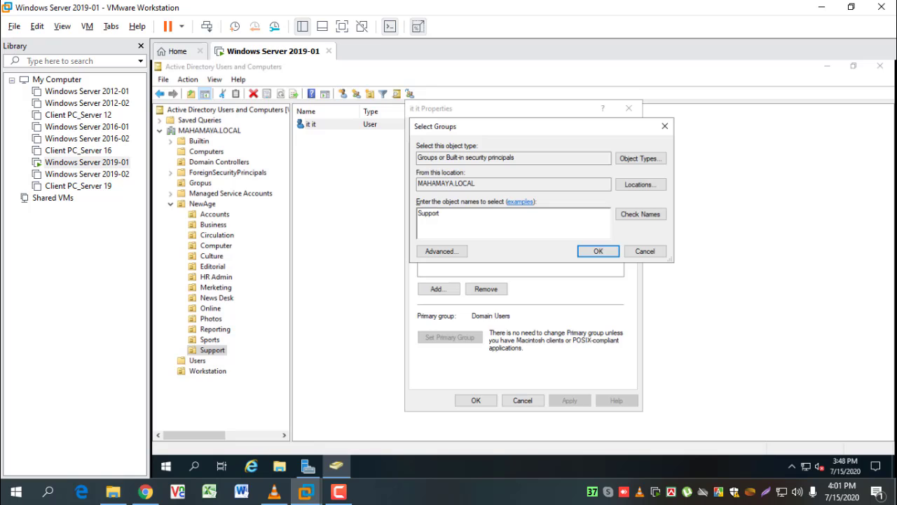
click(639, 215)
click(650, 254)
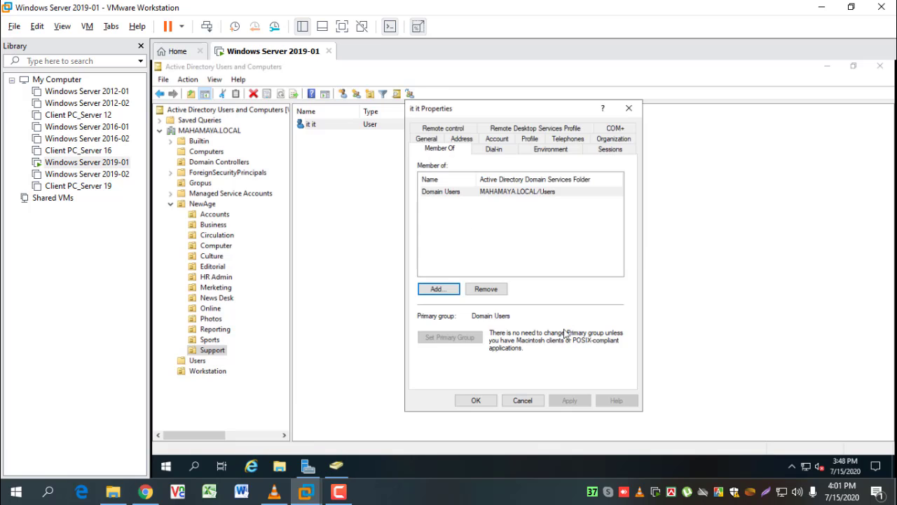
click(537, 398)
click(407, 273)
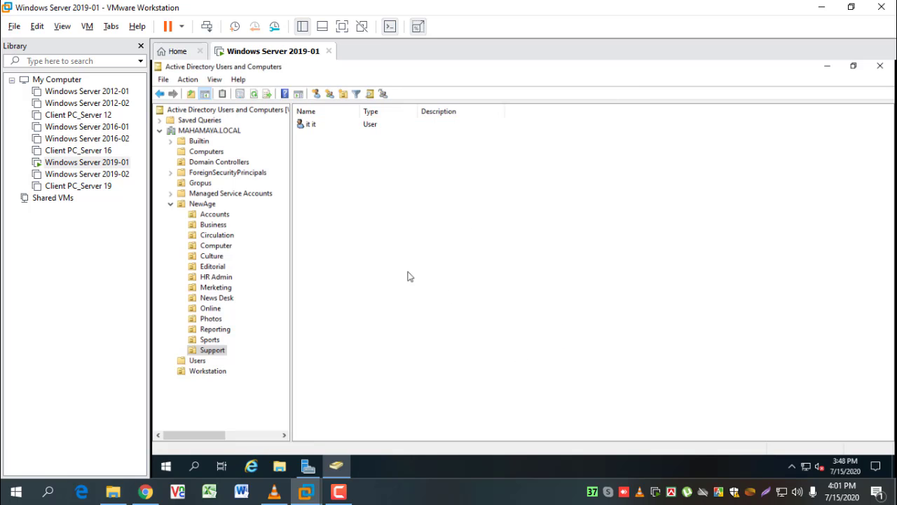
Find the Support department's user through Advanced search and add it to the Support group's members
click(203, 184)
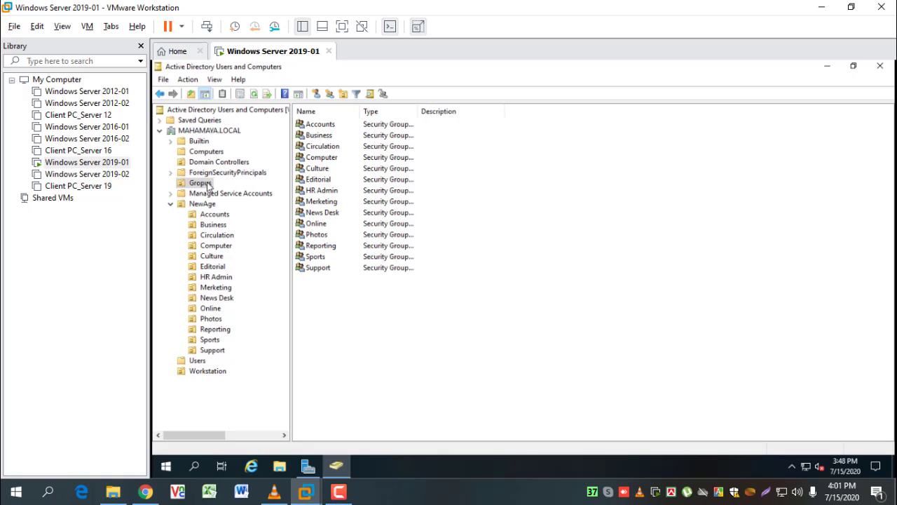
click(320, 271)
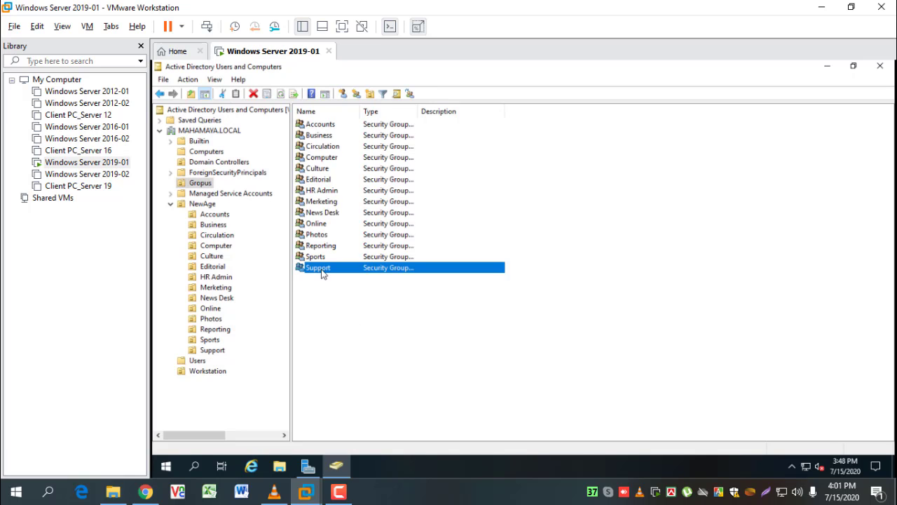
double_click(322, 273)
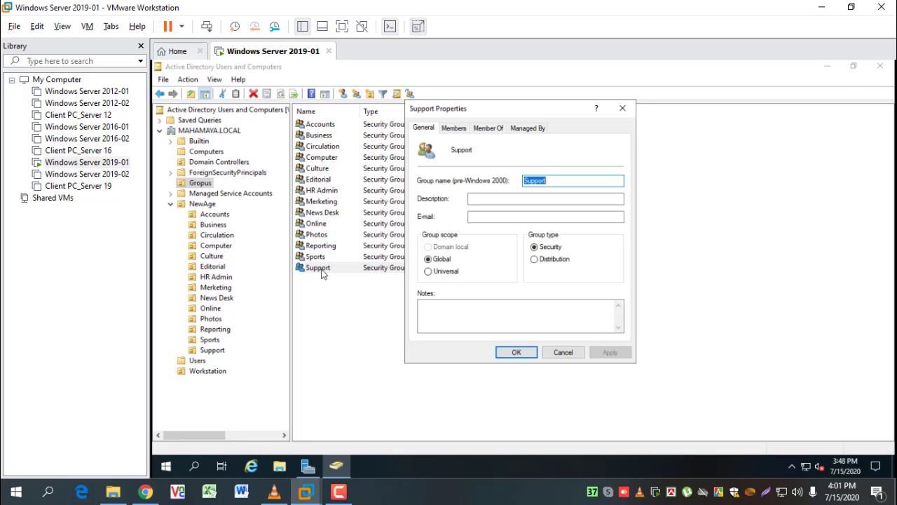
click(453, 129)
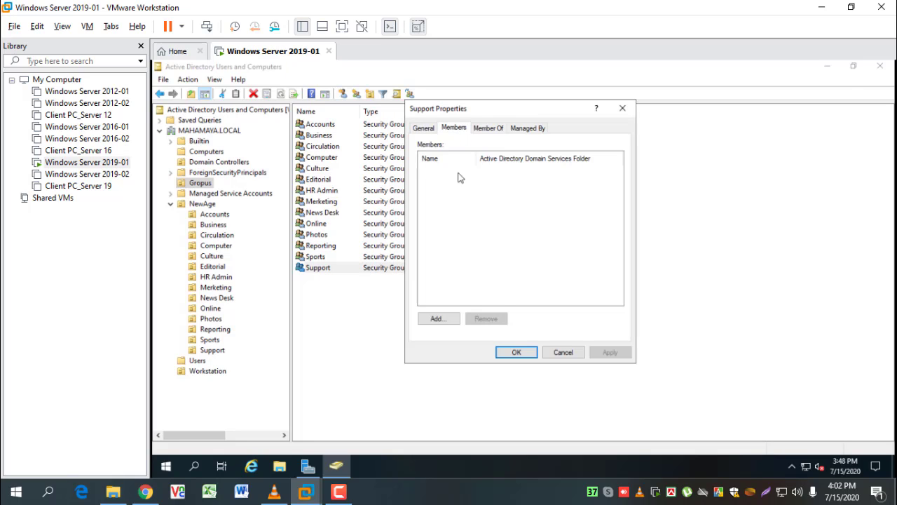
click(441, 321)
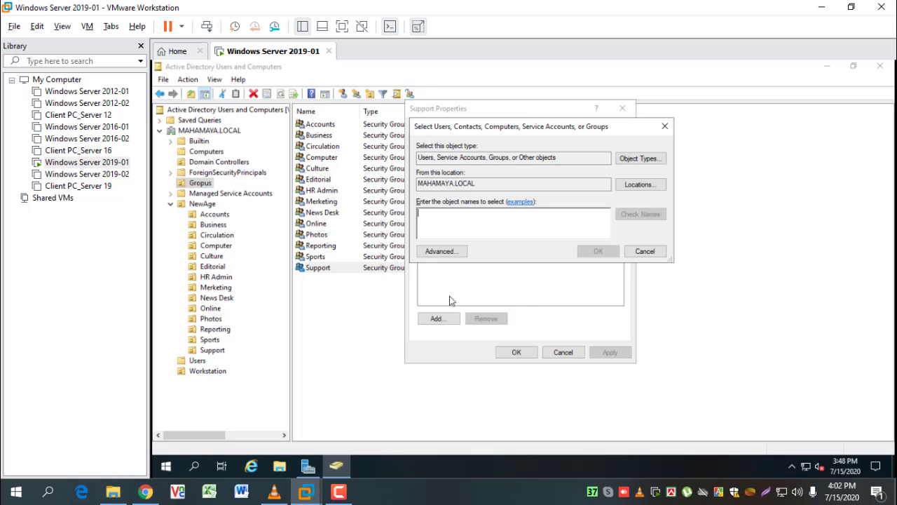
click(451, 253)
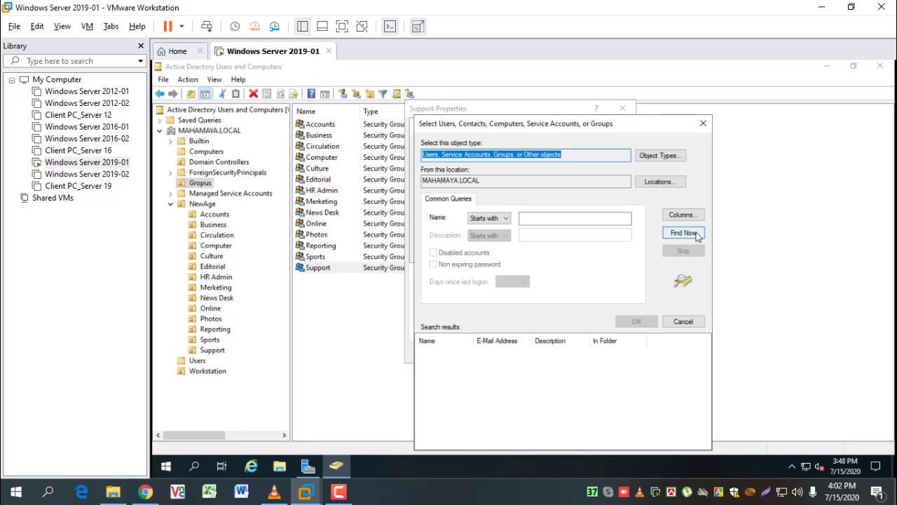
click(697, 236)
scroll(540, 386, down, 8)
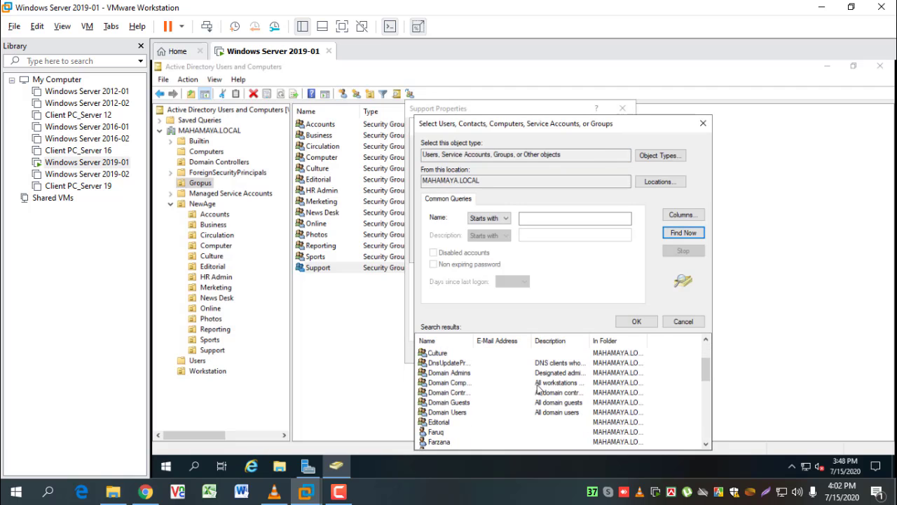
scroll(538, 391, down, 1)
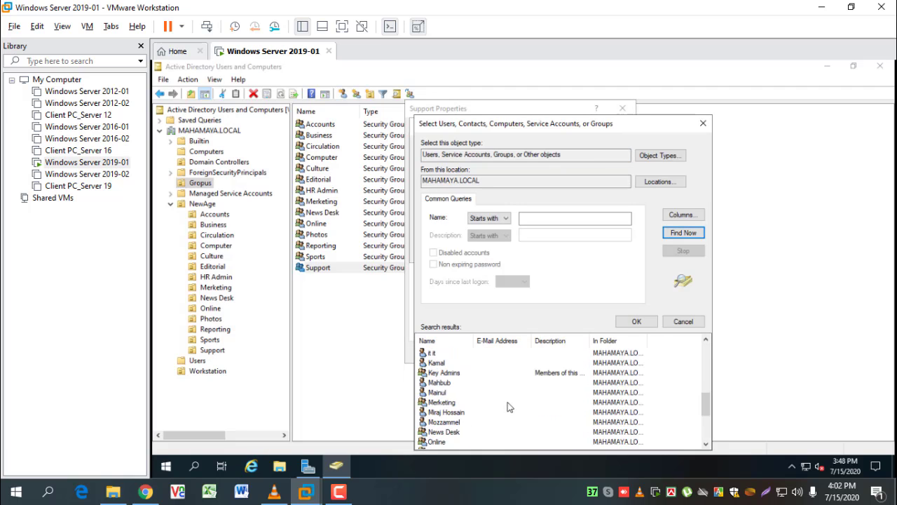
click(432, 354)
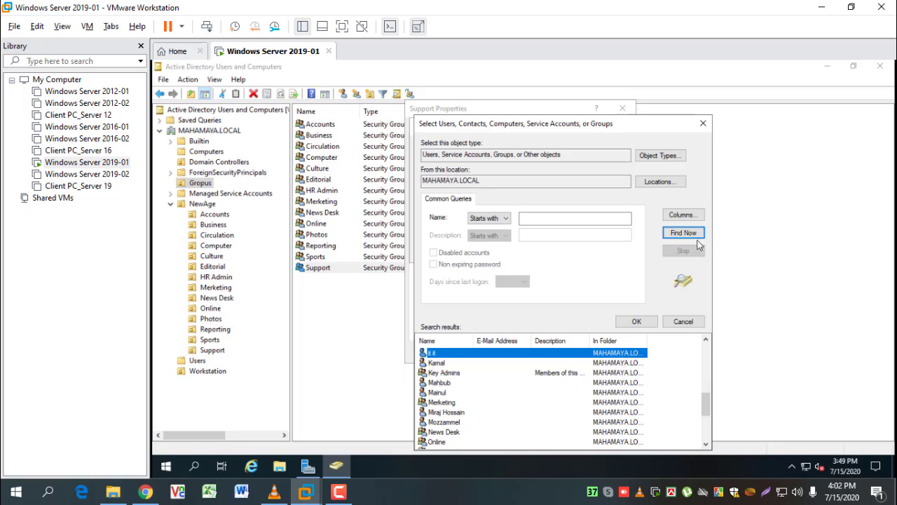
click(636, 322)
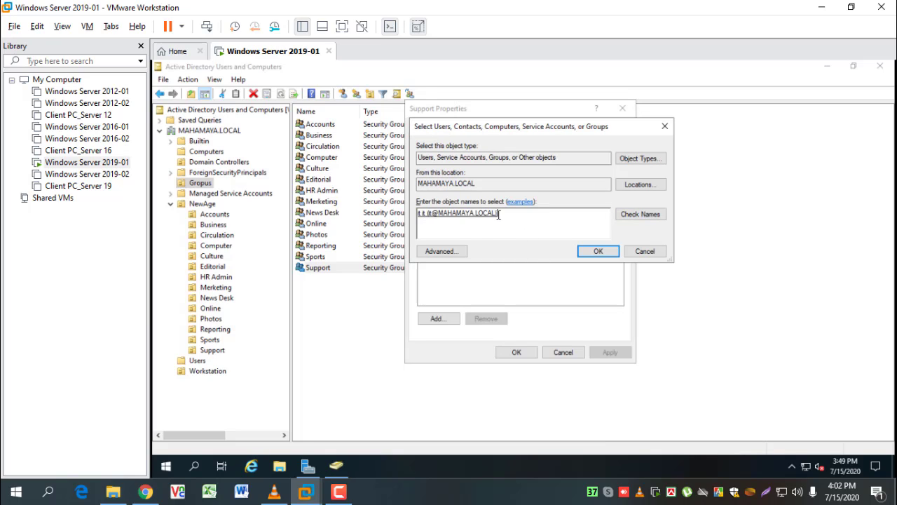
click(598, 254)
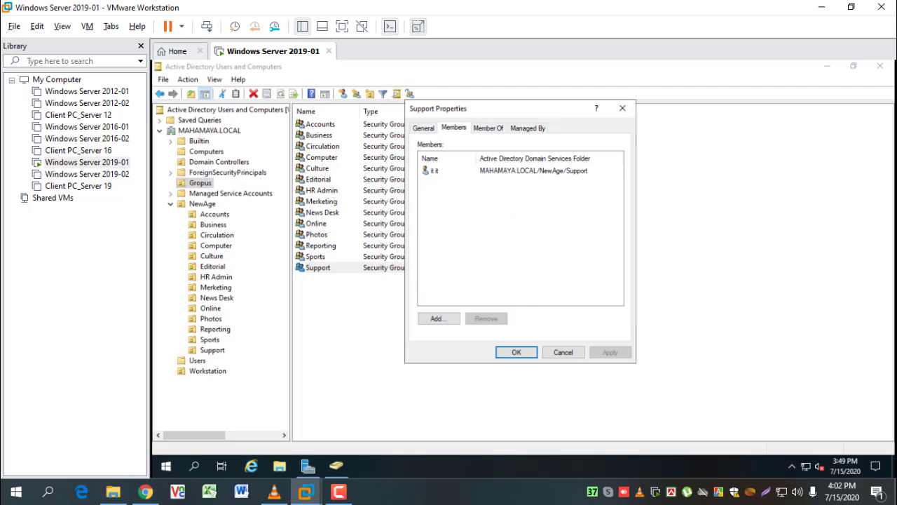
click(519, 354)
Reopen the Support group's Members tab to confirm the user is listed, then close it
click(395, 301)
double_click(334, 269)
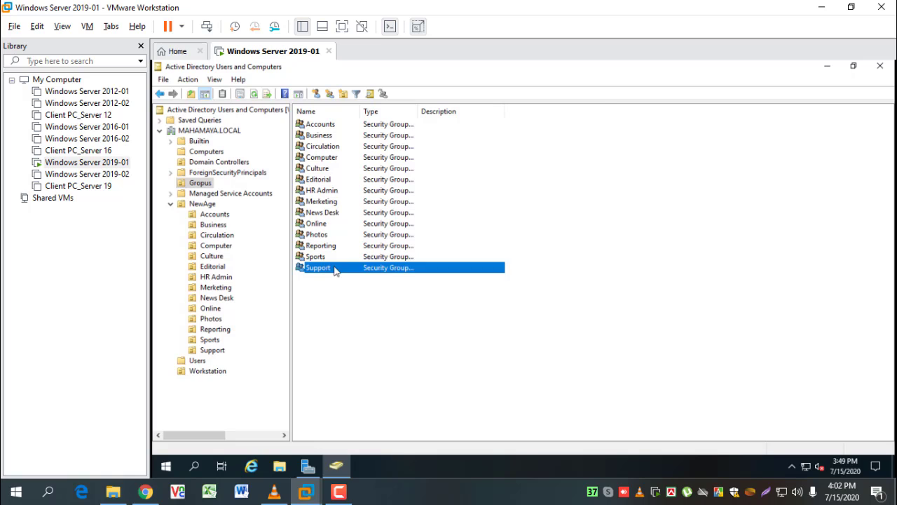
click(460, 133)
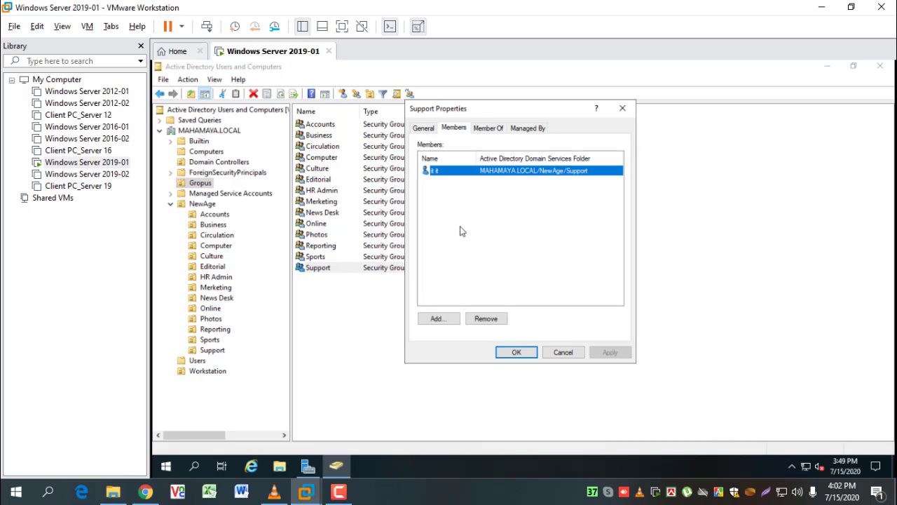
click(500, 186)
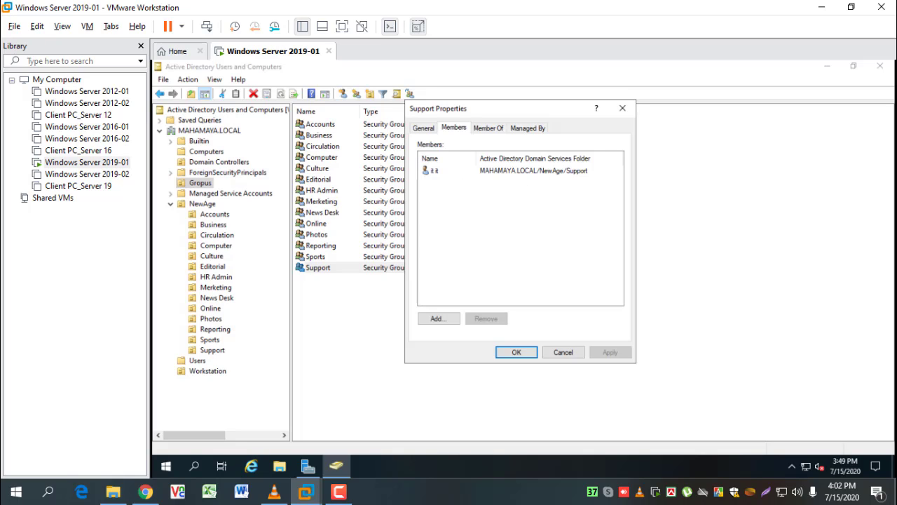
click(563, 353)
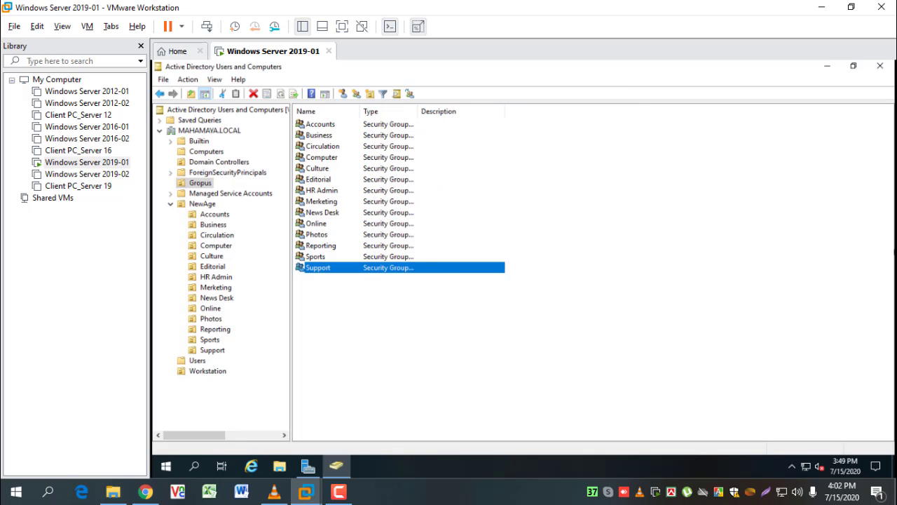
click(379, 305)
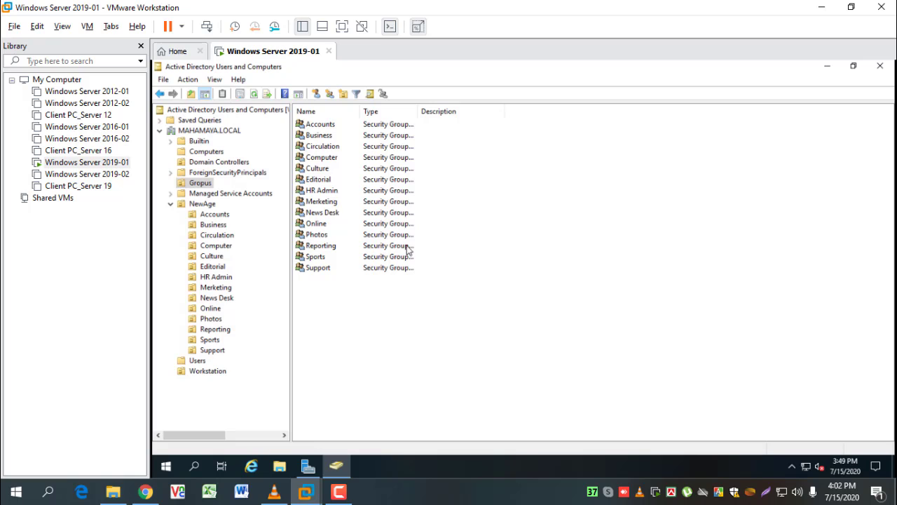
Begin adding a member to the HR Admin group, briefly switching to Server Manager and back
click(330, 192)
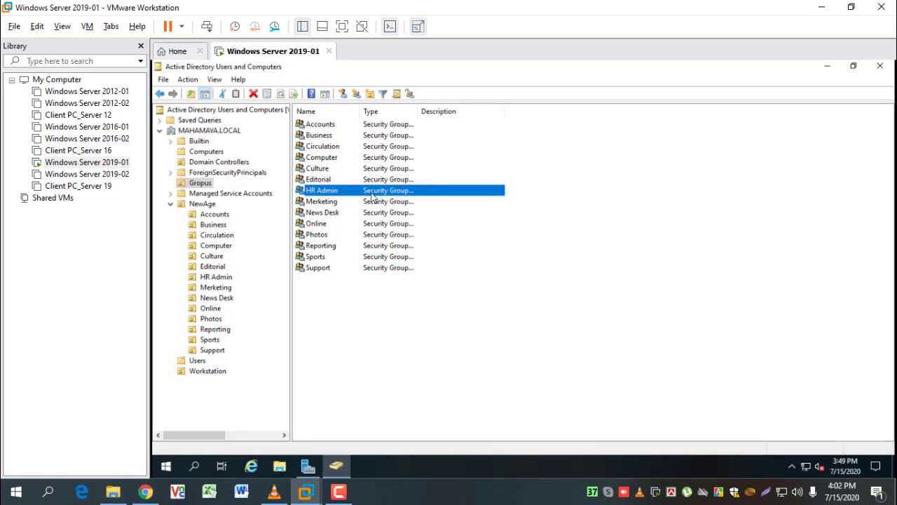
double_click(329, 193)
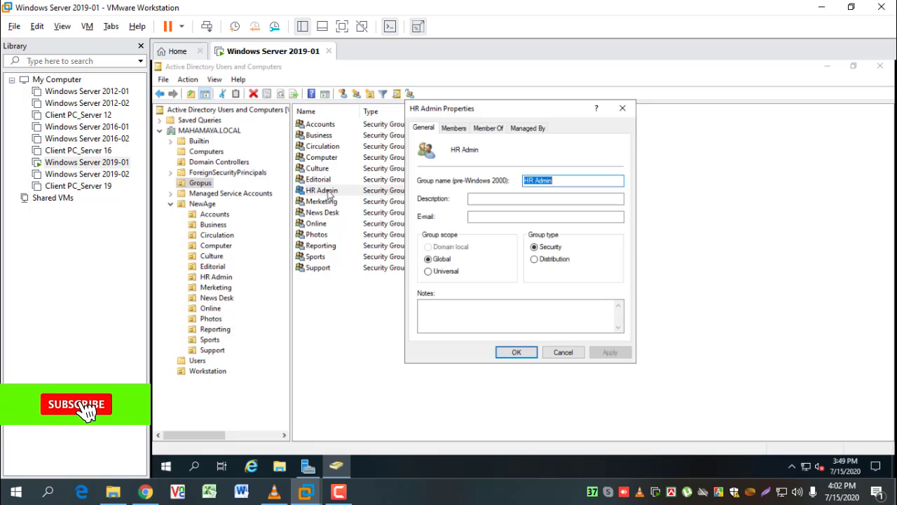
click(455, 129)
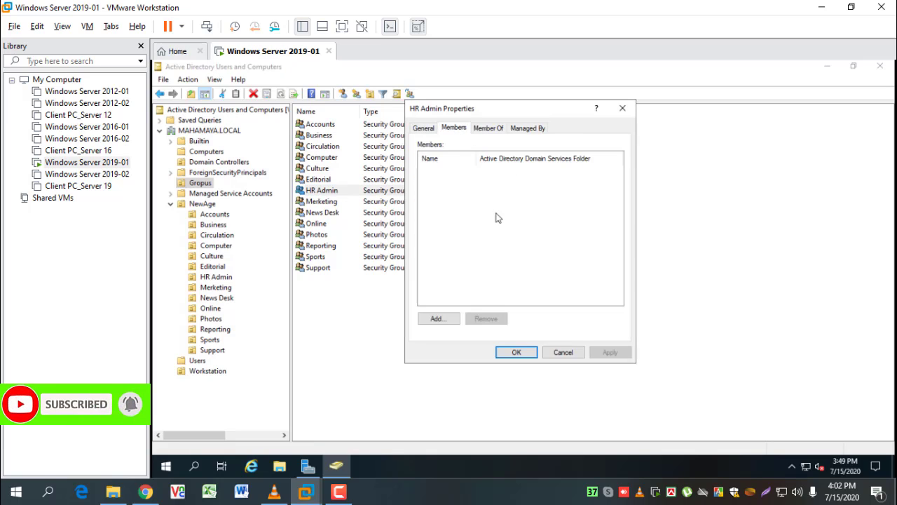
click(436, 319)
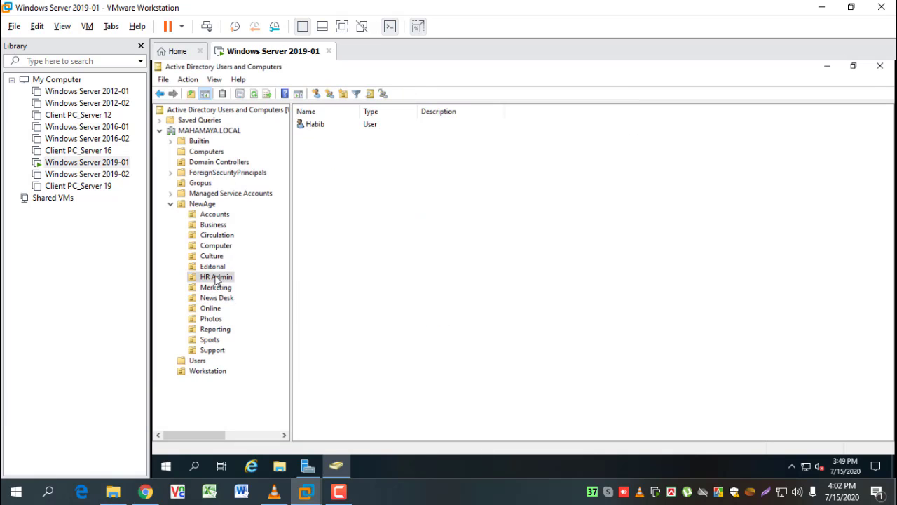
click(308, 467)
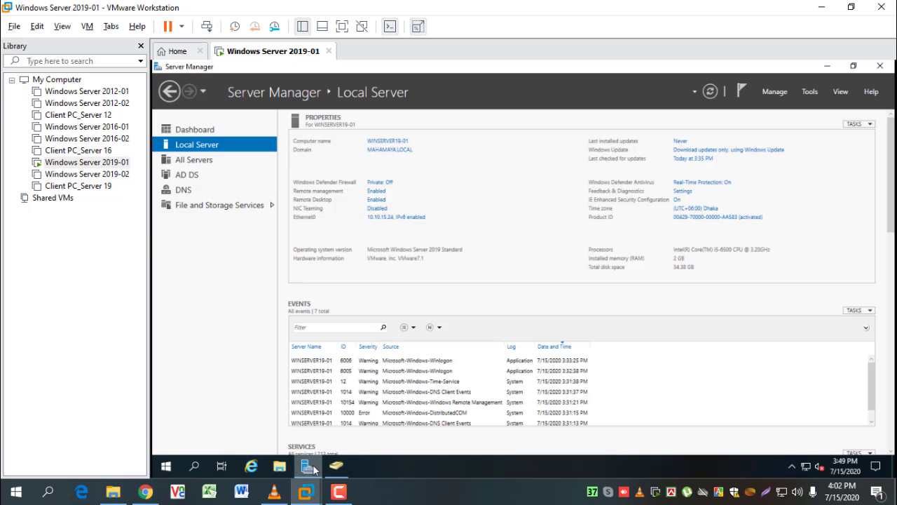
click(336, 467)
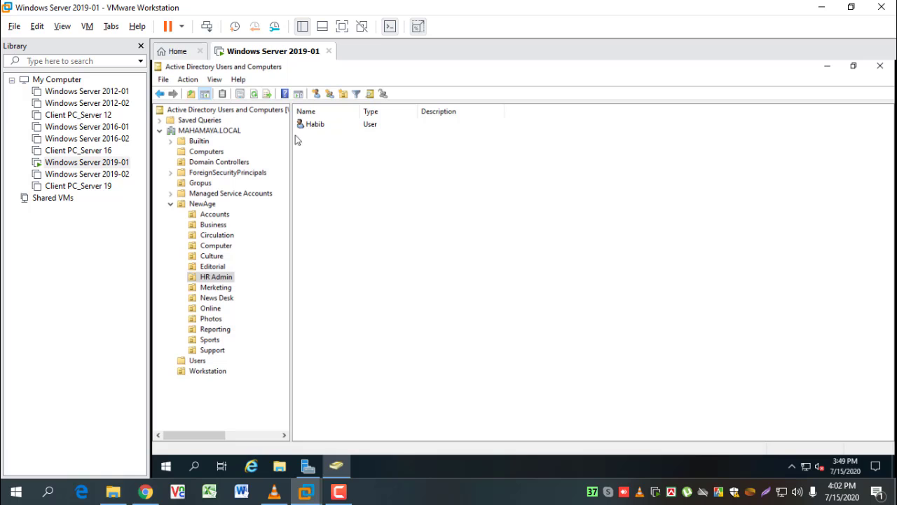
click(200, 183)
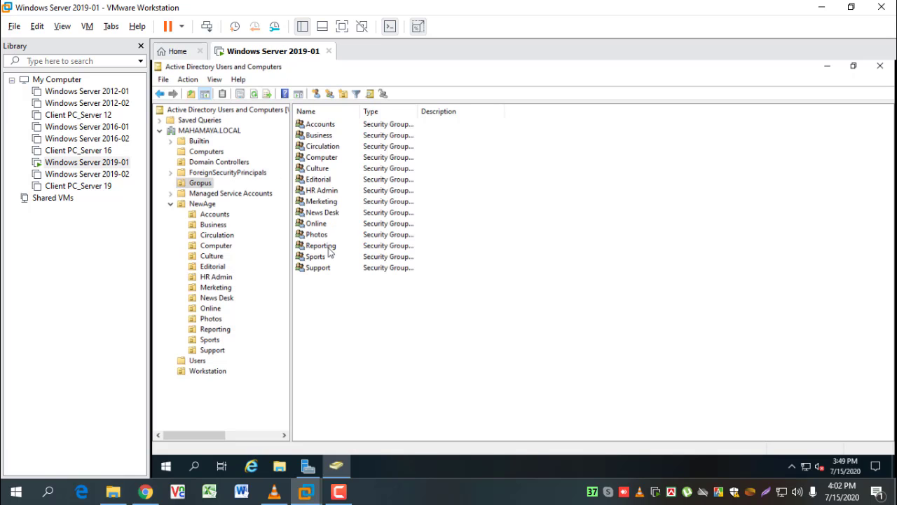
Enter the HR Admin user's name, resolve it with Check Names, and apply the new membership
double_click(324, 191)
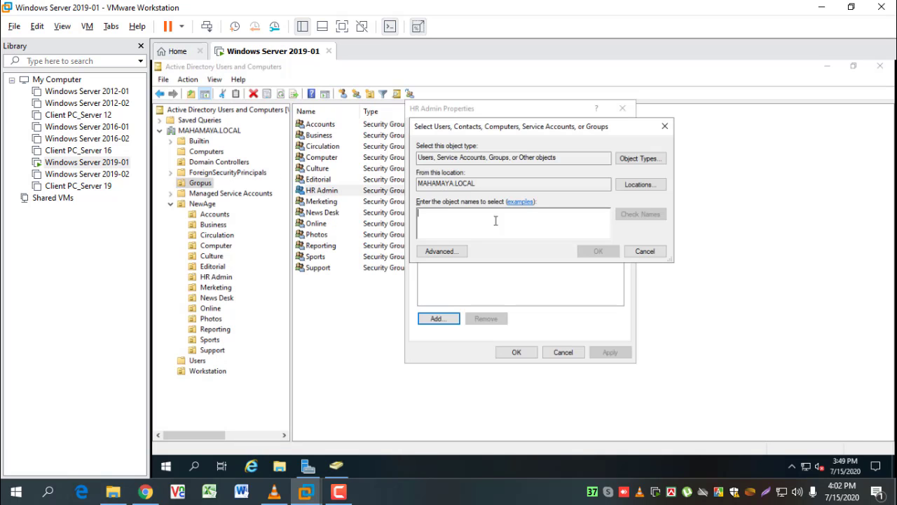
text(Habib)
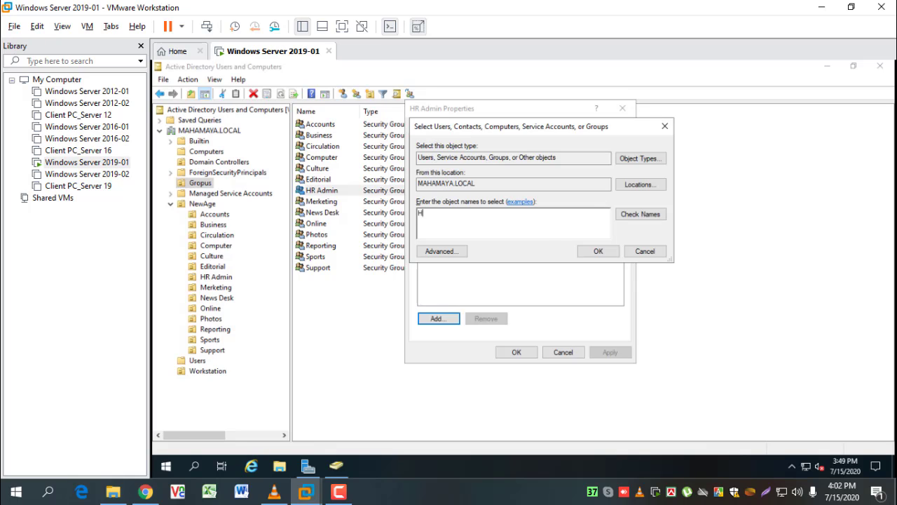
click(655, 213)
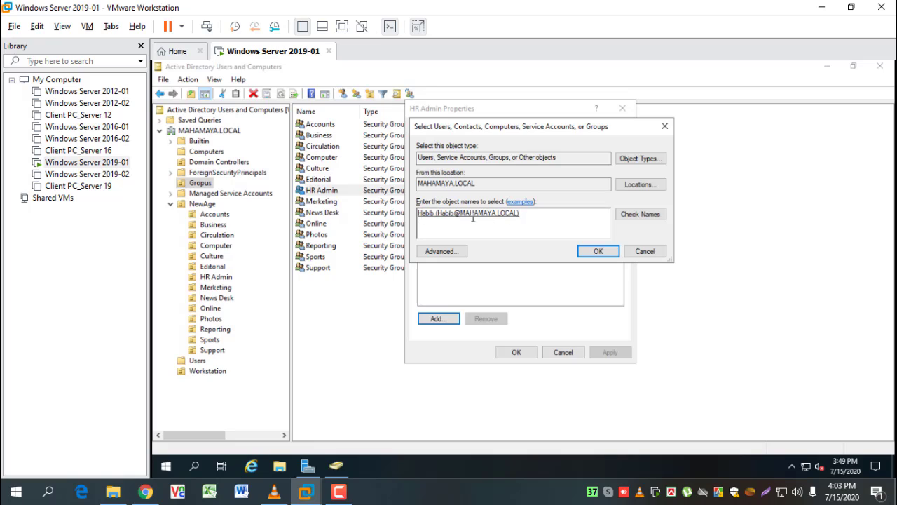
click(596, 251)
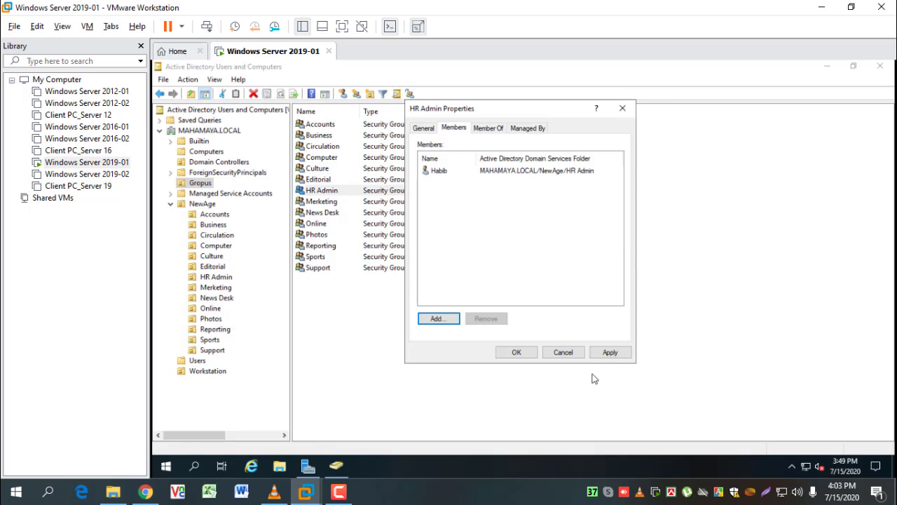
click(610, 352)
click(517, 351)
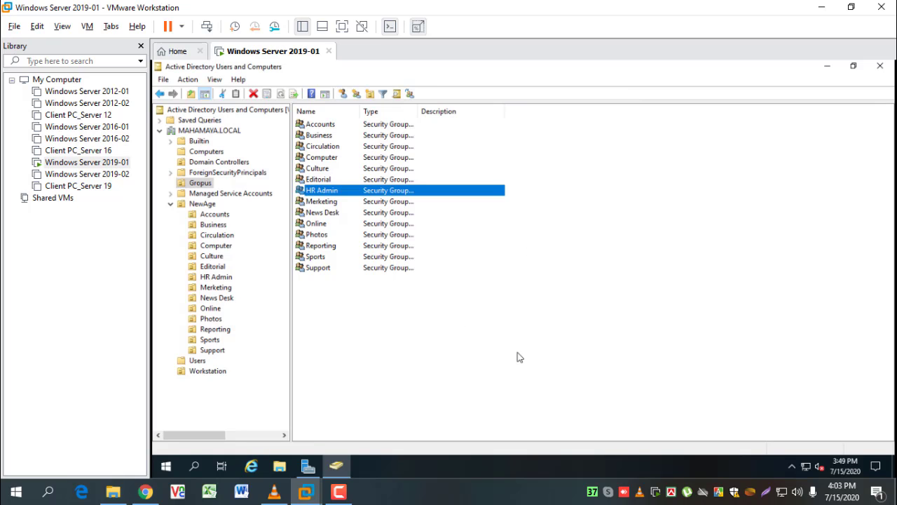
Look up the Computer OU's user, then add that user by name to the Computer group and apply
click(217, 246)
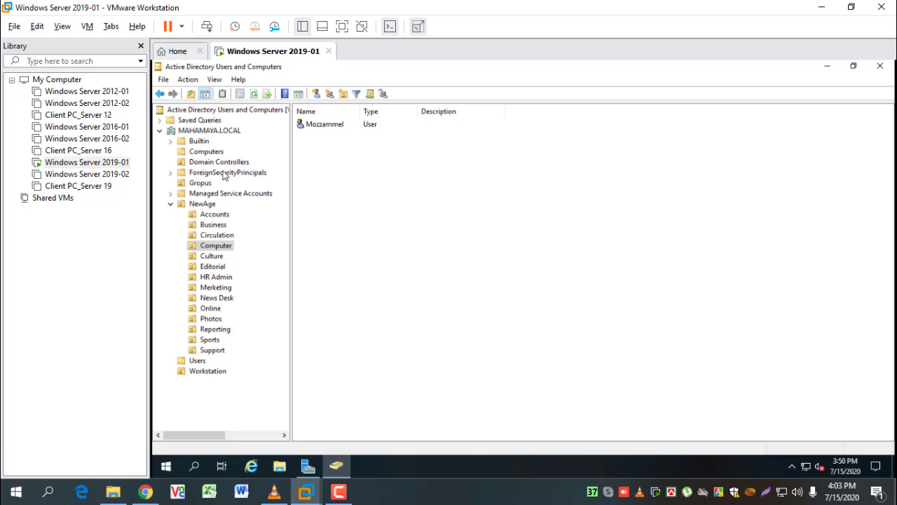
click(199, 183)
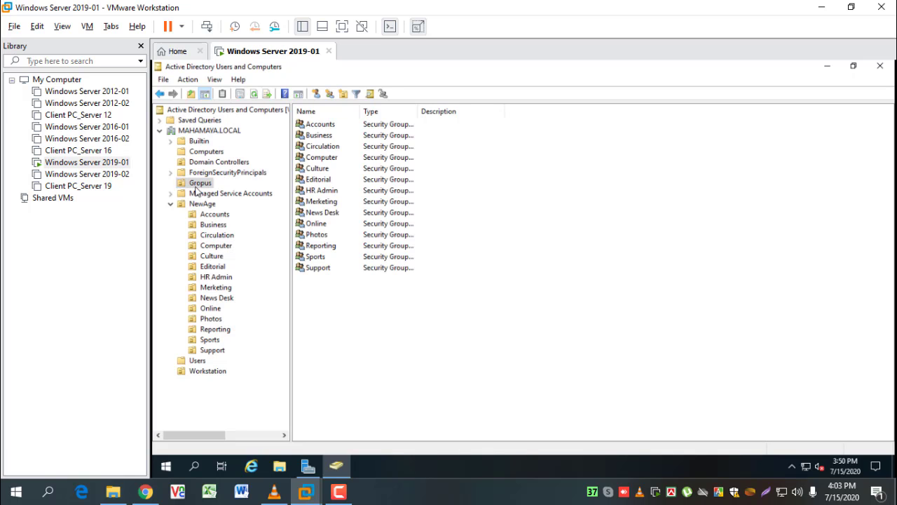
double_click(321, 157)
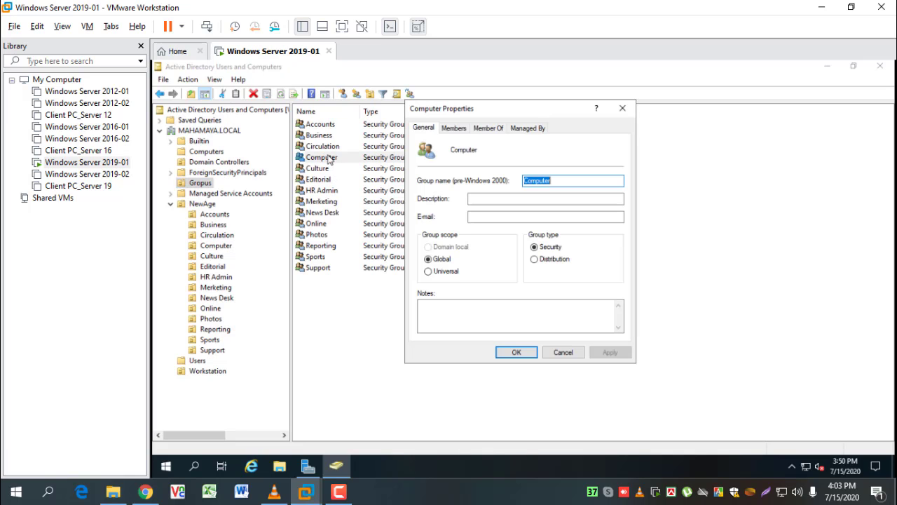
click(455, 128)
click(447, 320)
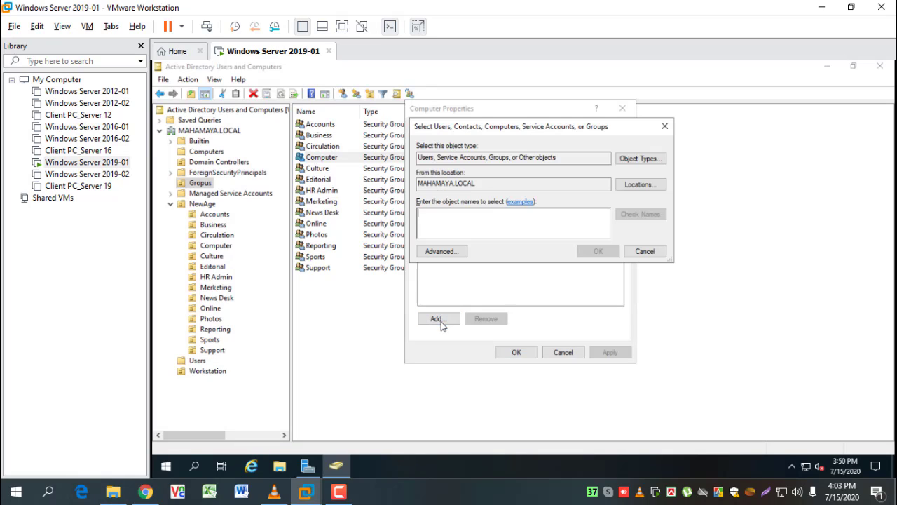
text(Sarker)
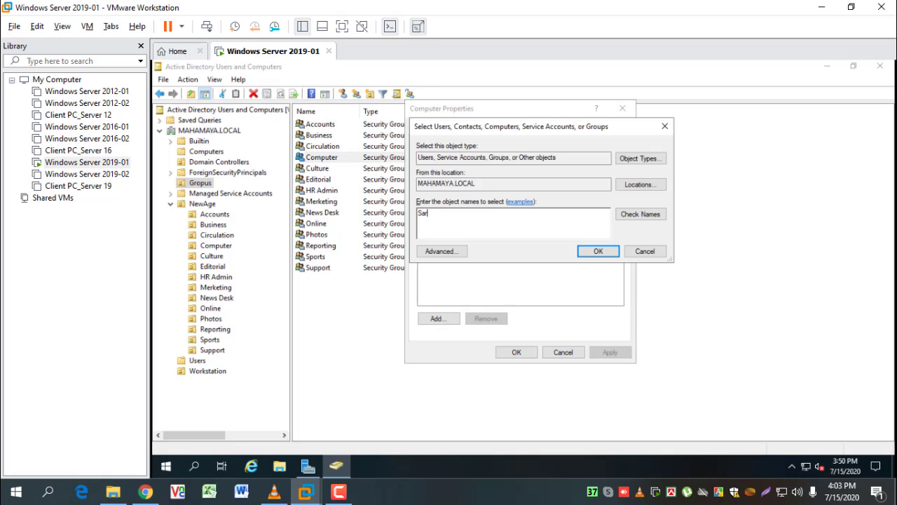
click(648, 216)
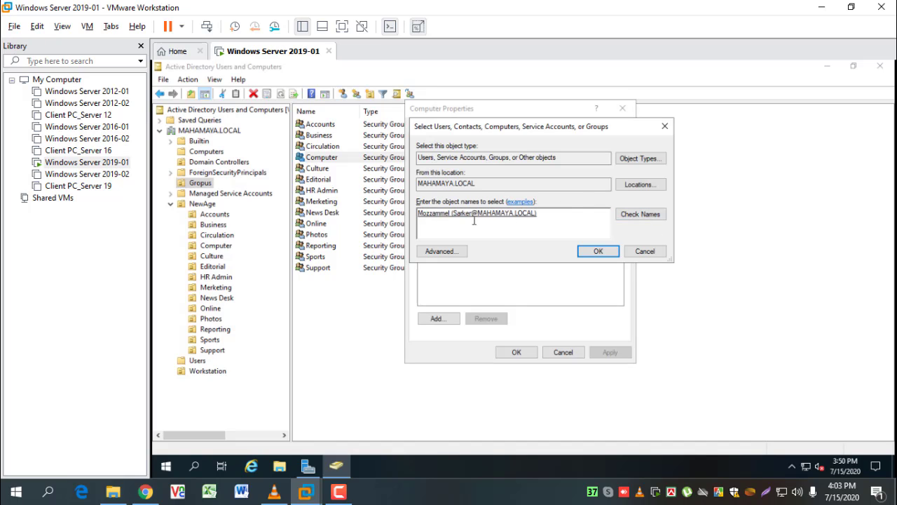
click(600, 254)
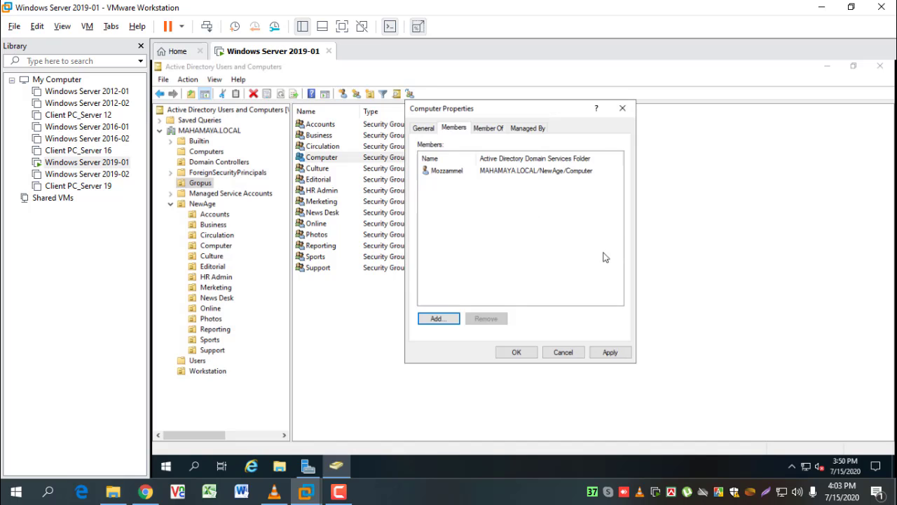
click(609, 352)
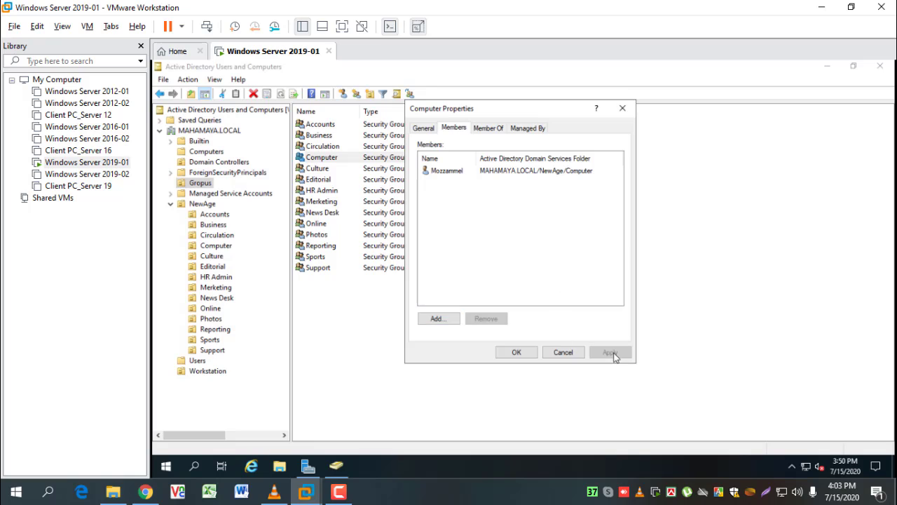
click(517, 352)
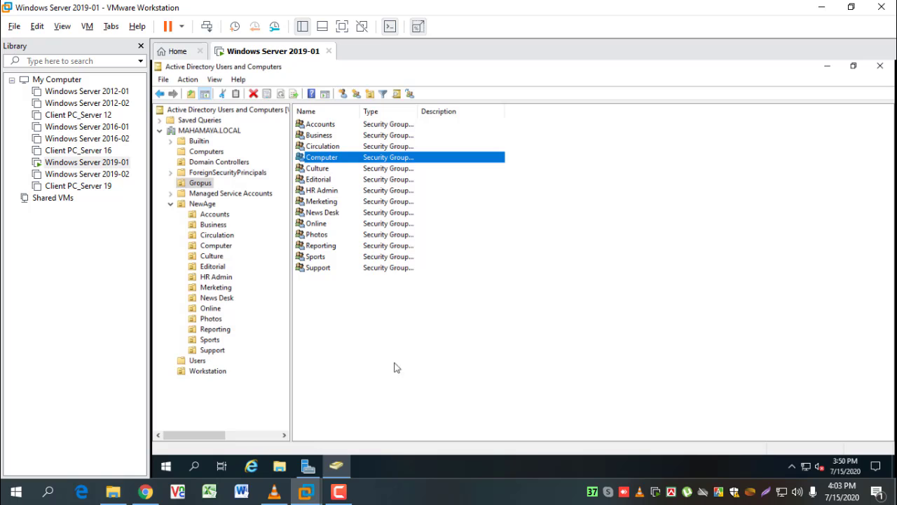
Add the Accounts OU's user by name to the Accounts group members, resolve it, and apply
click(328, 126)
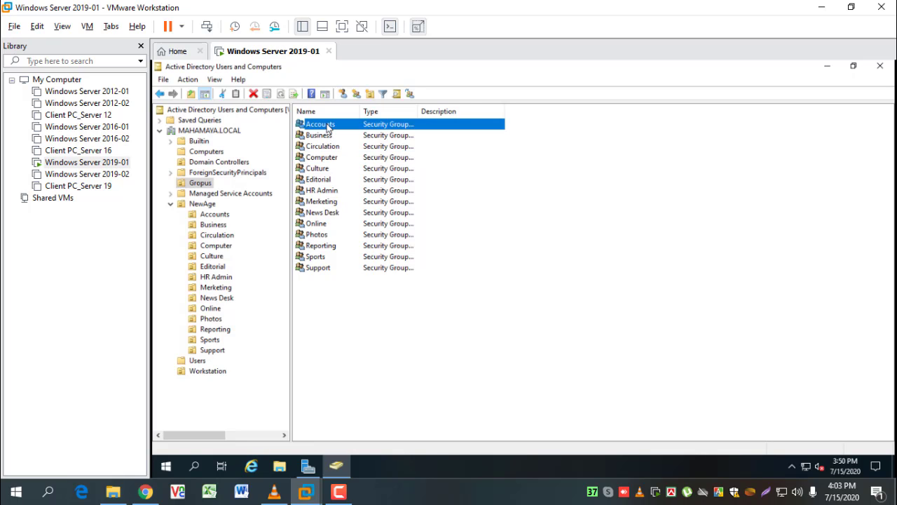
double_click(328, 126)
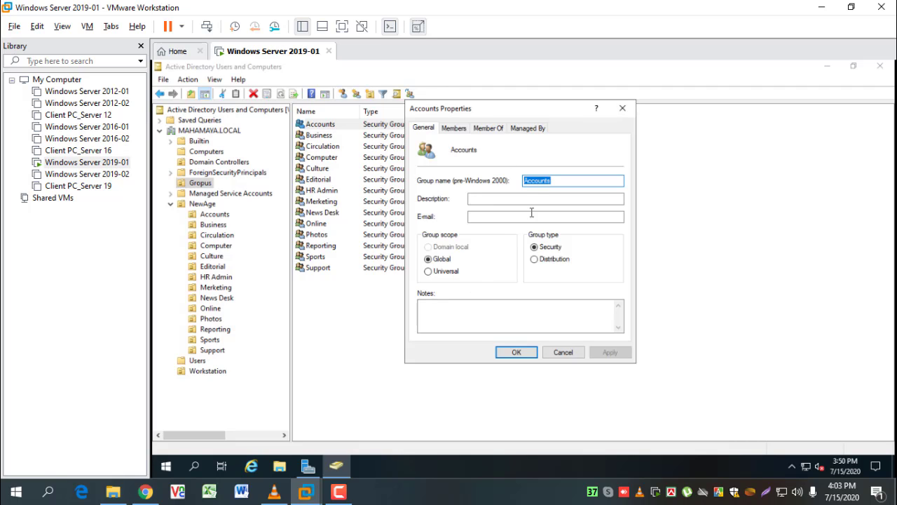
click(454, 128)
click(441, 319)
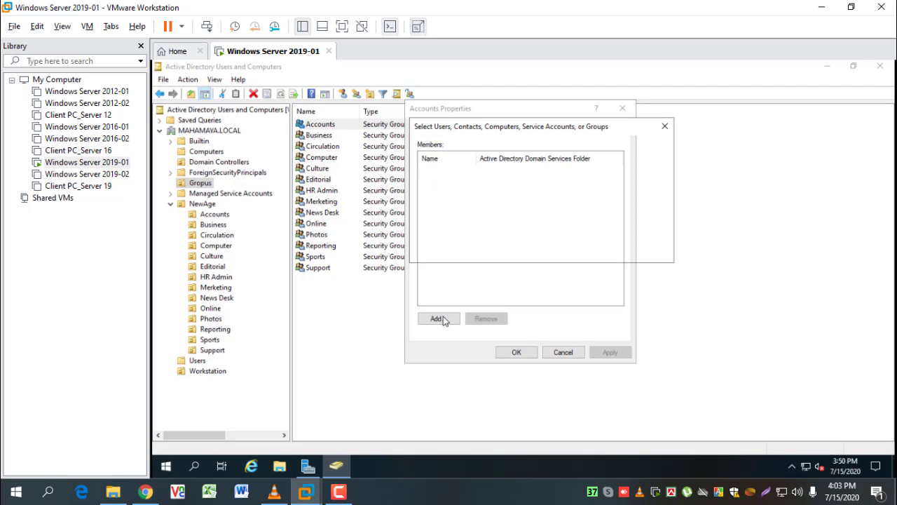
text(Mahbub)
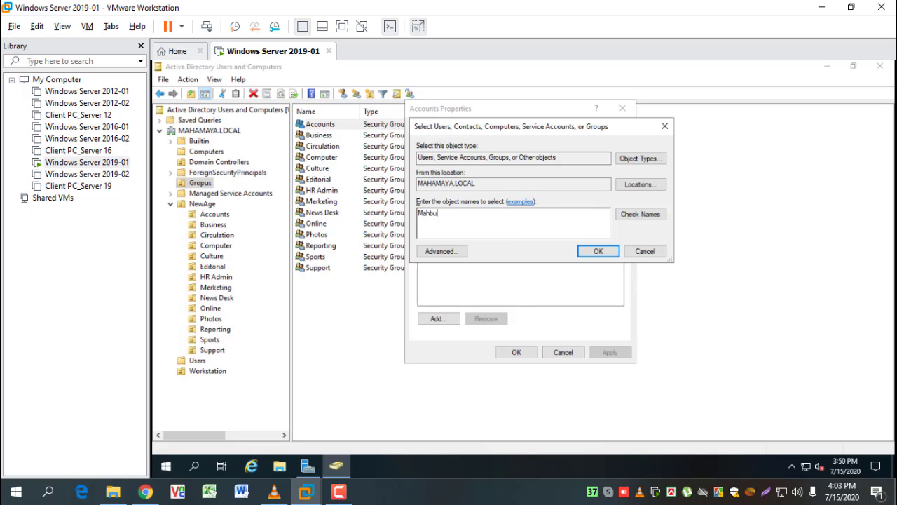
click(637, 214)
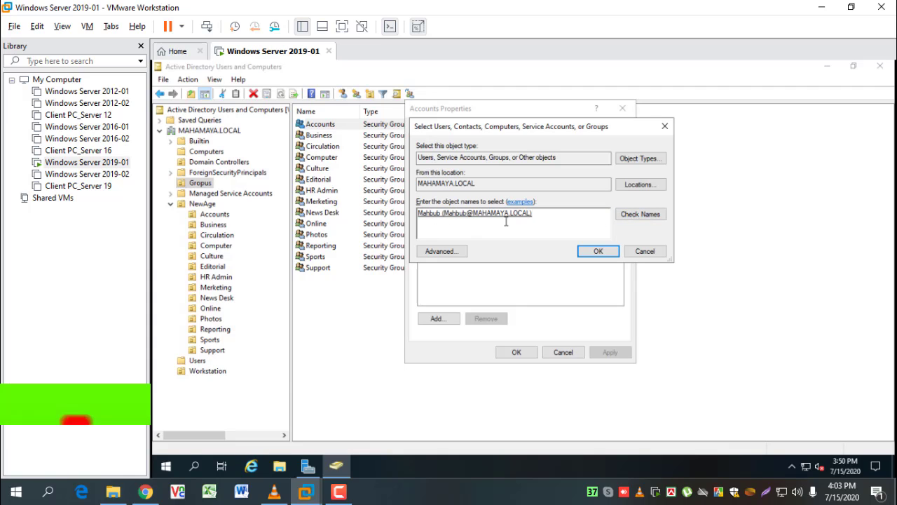
click(599, 252)
click(608, 352)
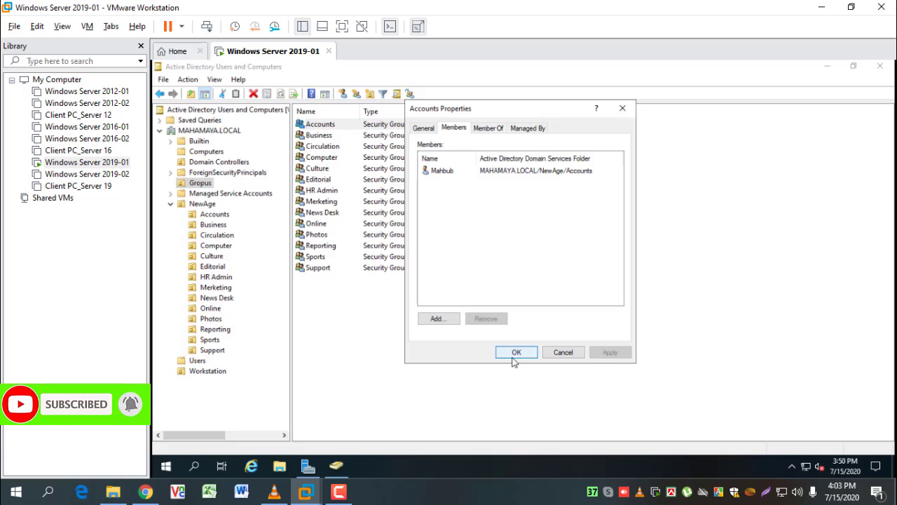
click(514, 352)
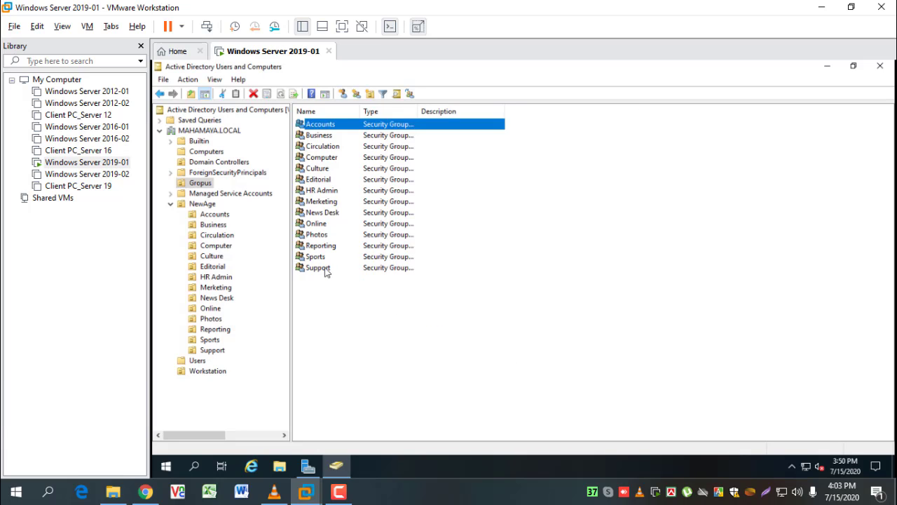
click(217, 352)
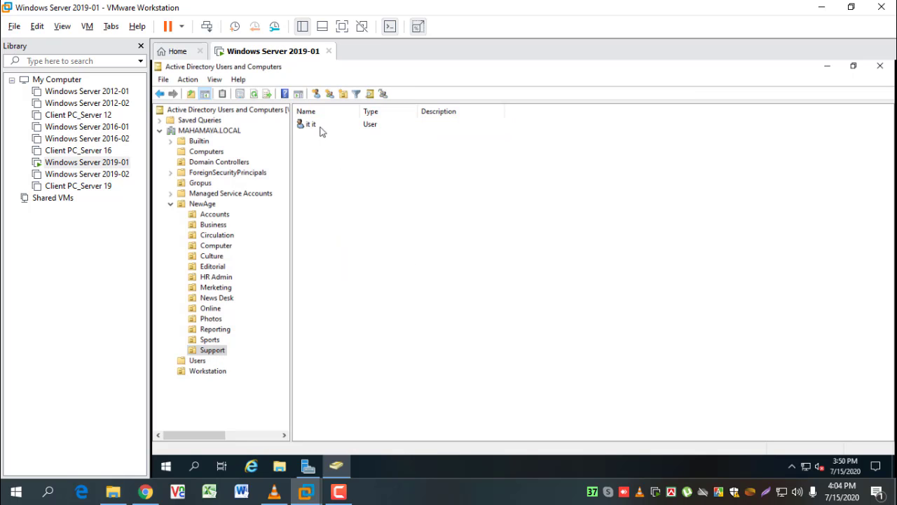
click(209, 268)
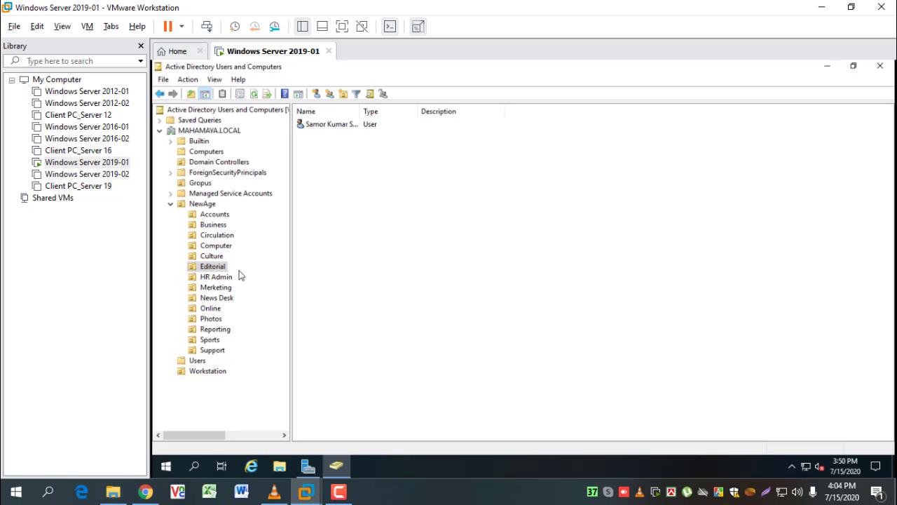
click(212, 351)
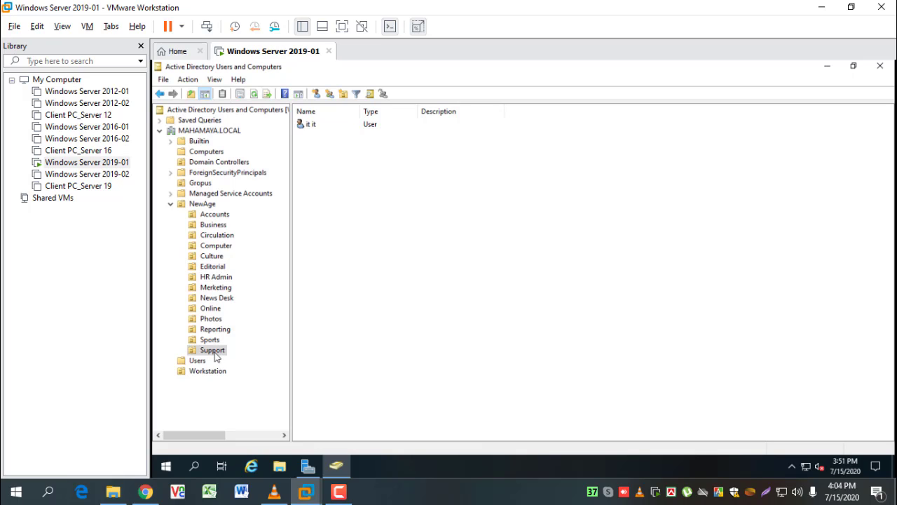
click(203, 184)
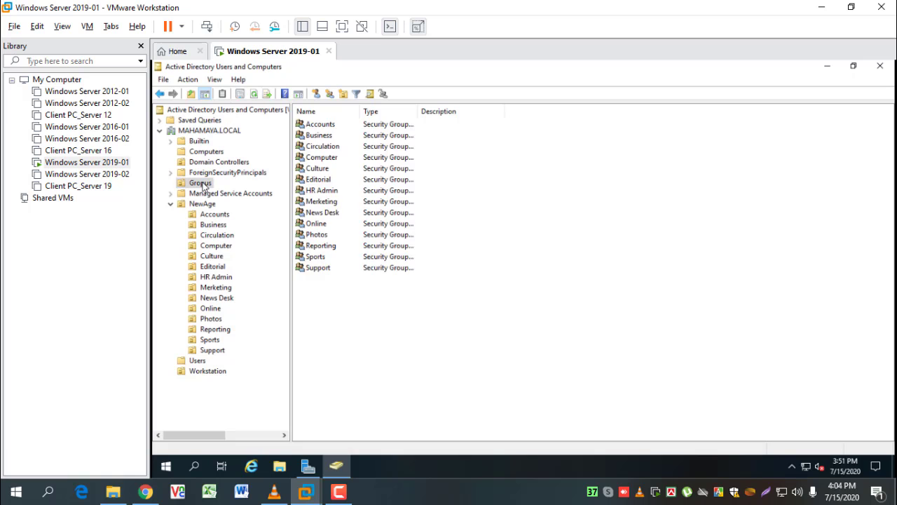
Begin adding a member to Support, check the typed name, then dismiss the user picker
double_click(318, 268)
click(454, 129)
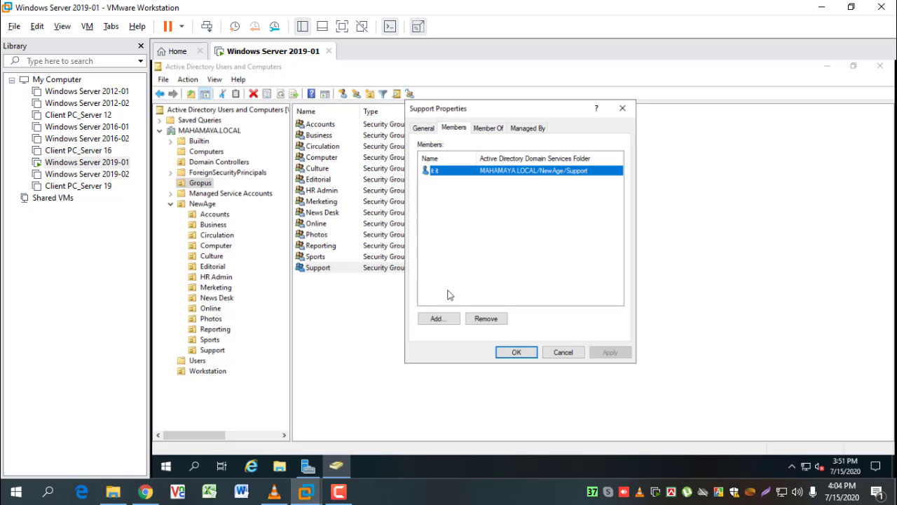
click(437, 319)
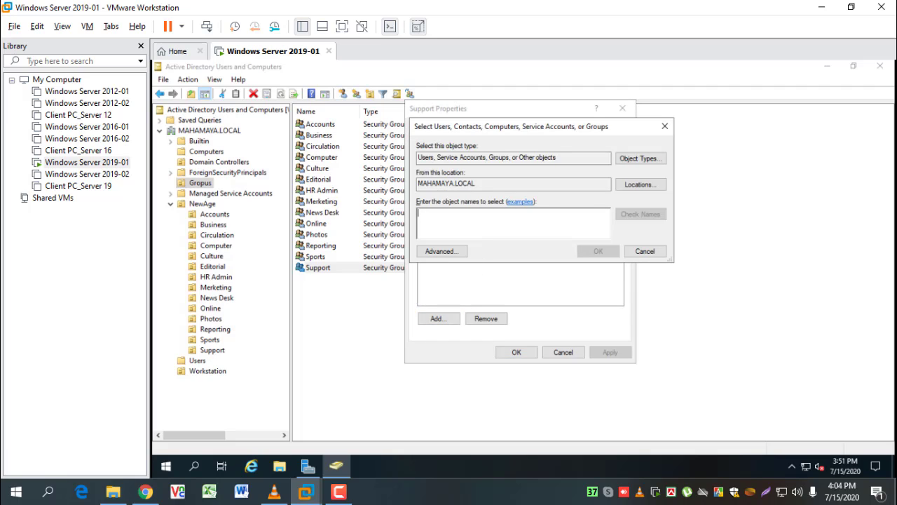
text(Samor)
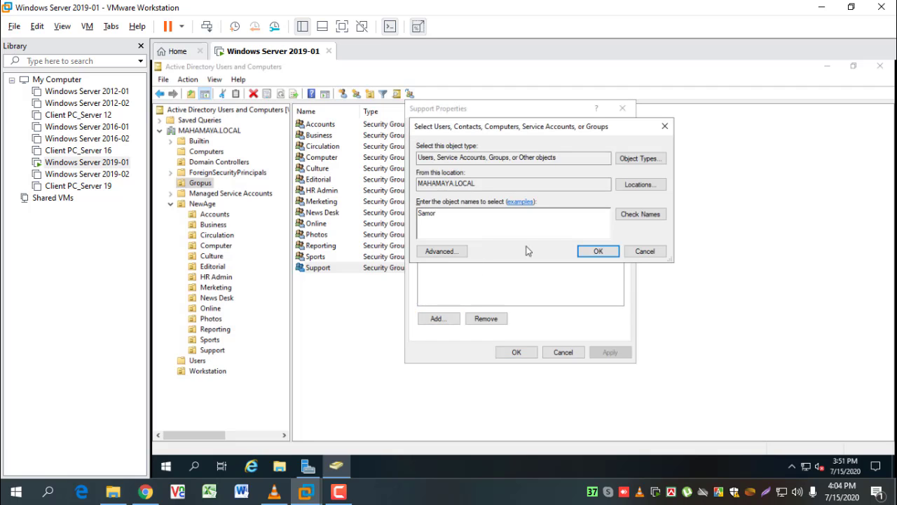
click(638, 214)
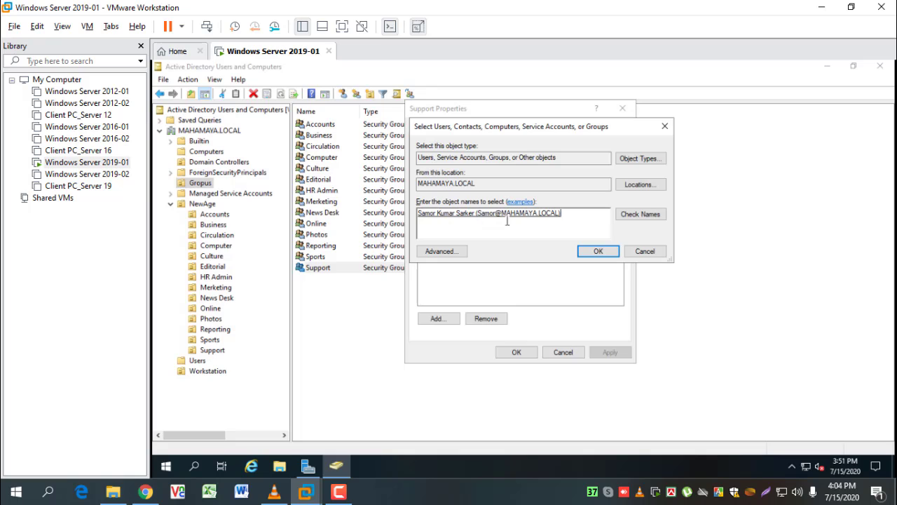
click(597, 252)
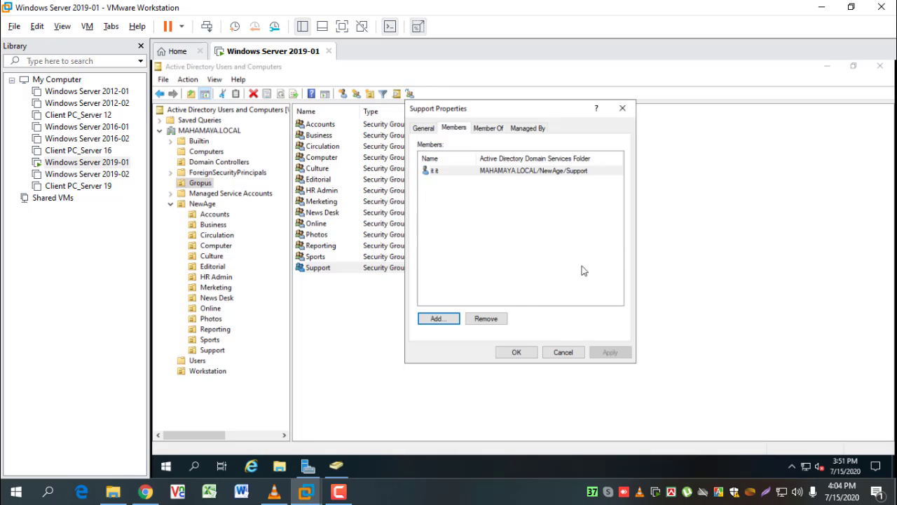
Close the Support properties unchanged and view the Editorial and Support OUs' users
click(563, 351)
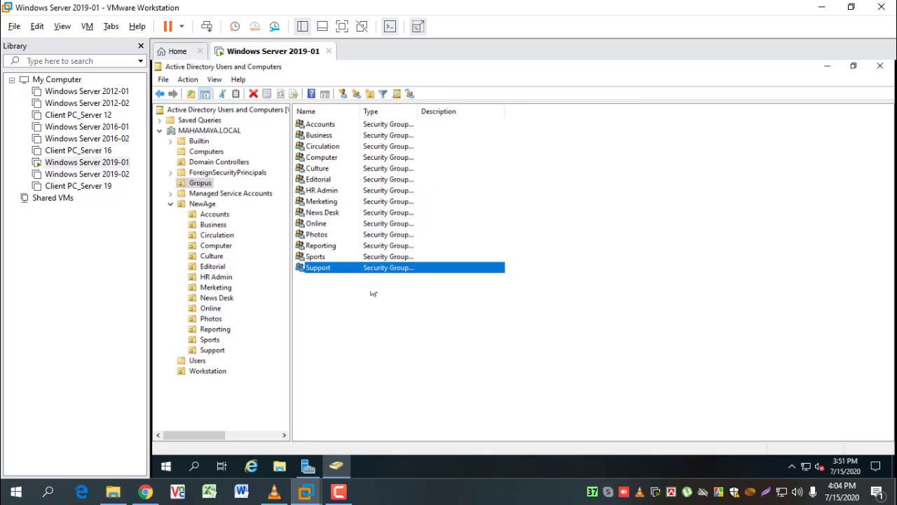
click(214, 267)
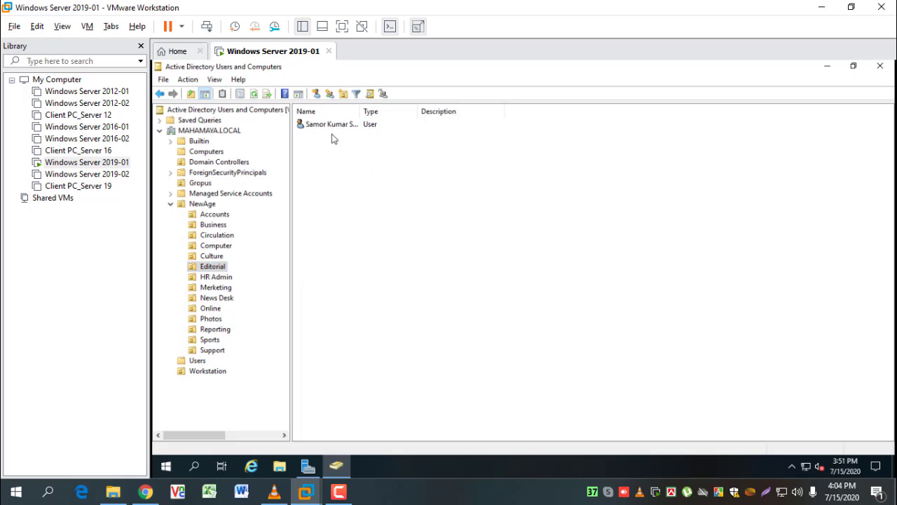
click(212, 352)
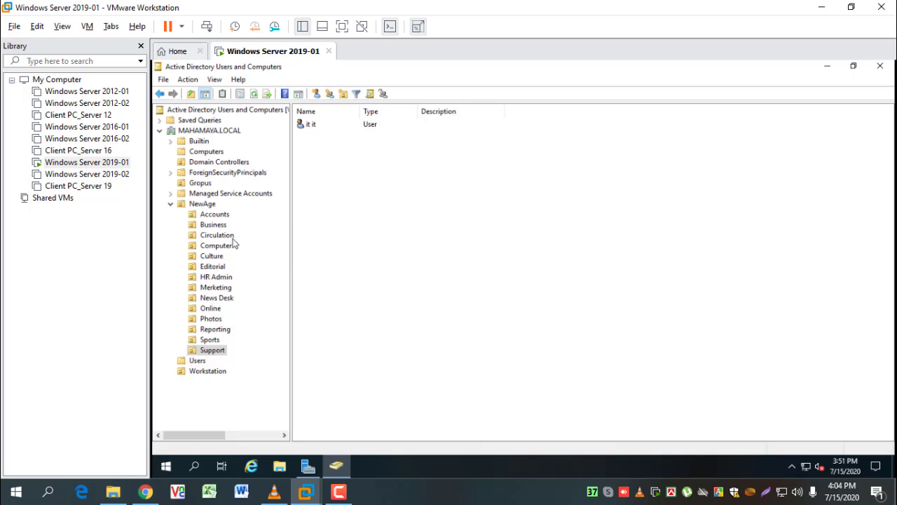
Open the Support group's members and browse the directory search results without choosing an account
click(208, 184)
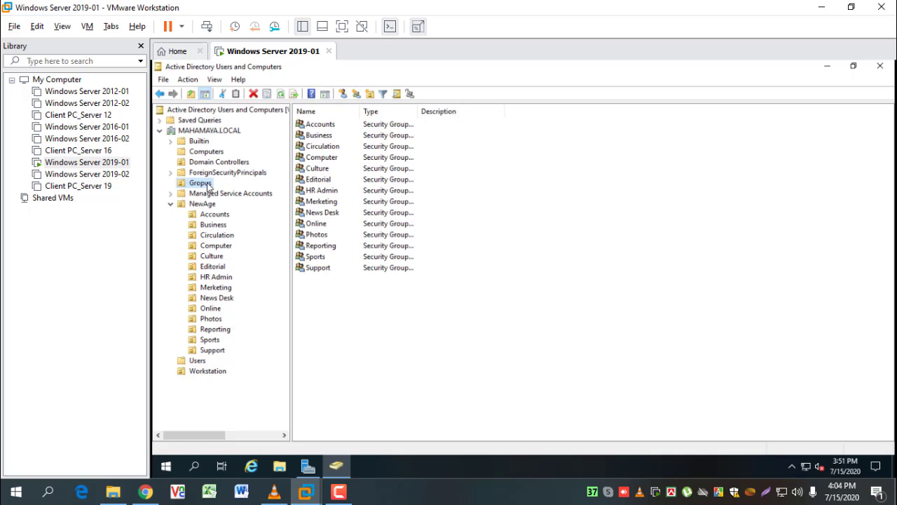
click(326, 267)
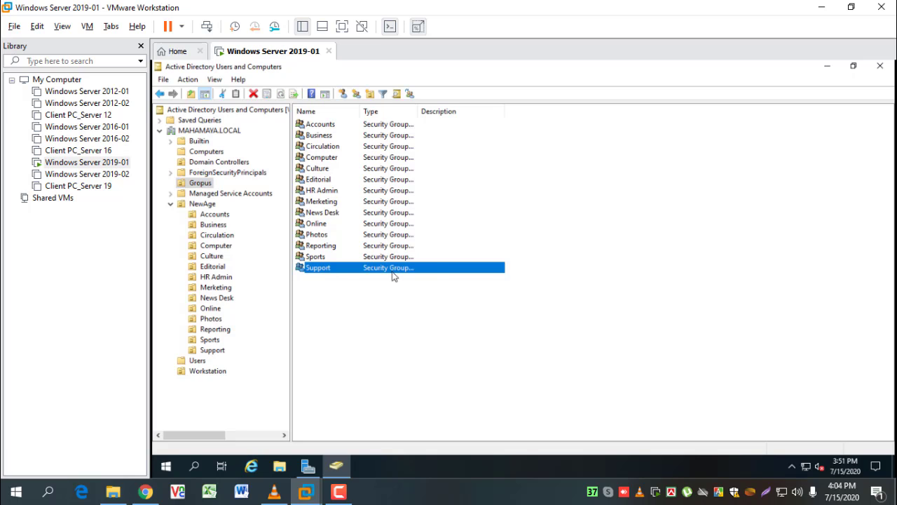
double_click(348, 269)
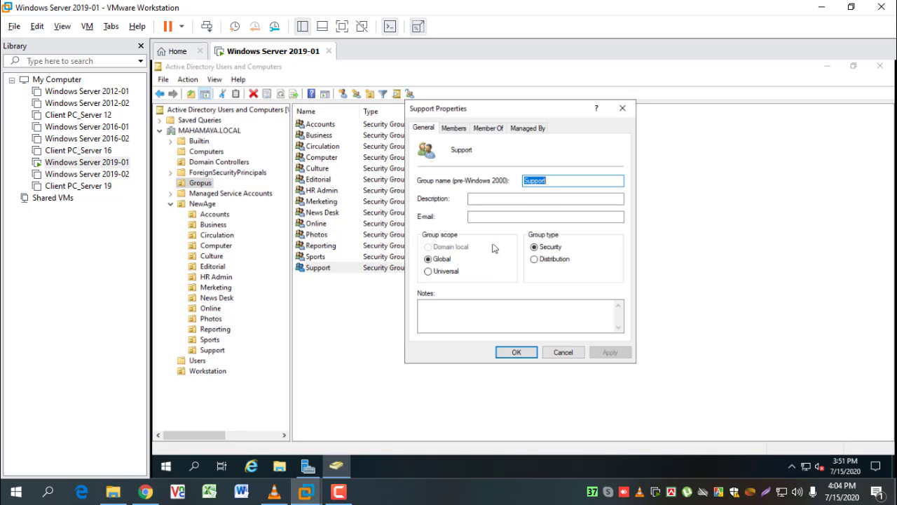
click(455, 129)
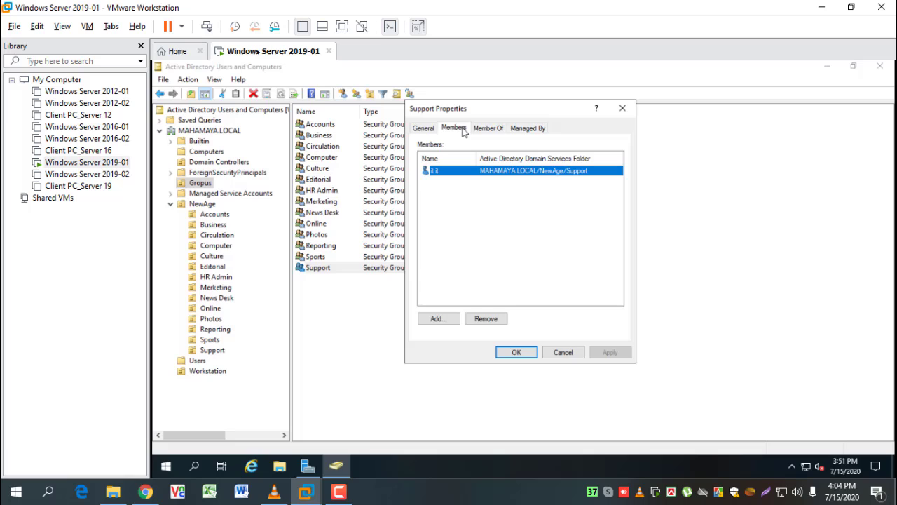
click(454, 317)
click(441, 254)
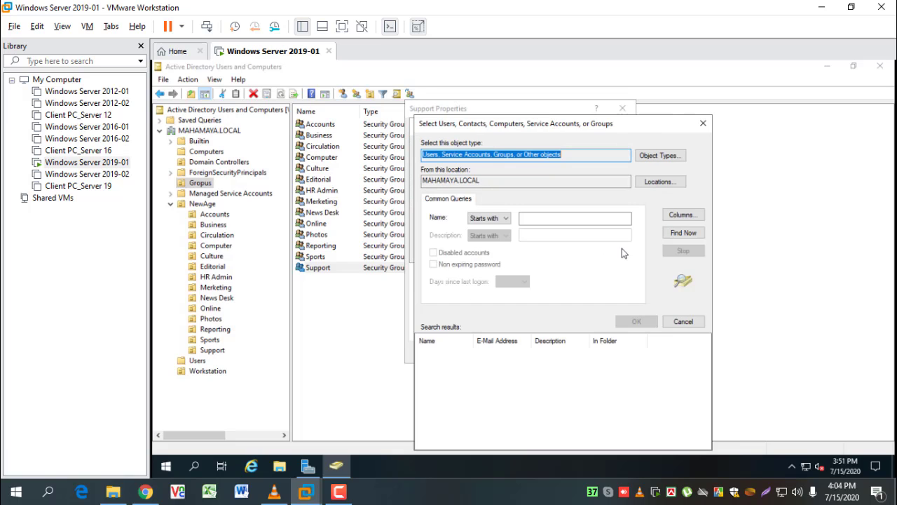
click(694, 235)
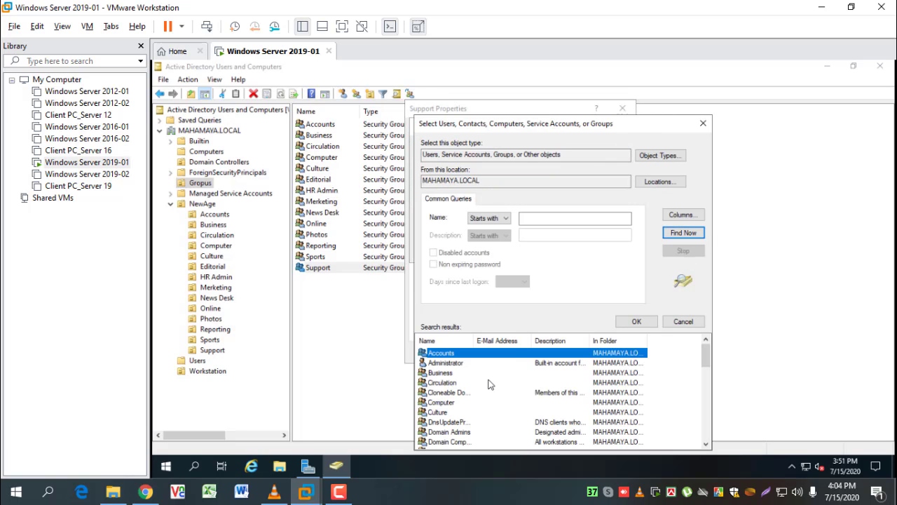
click(472, 363)
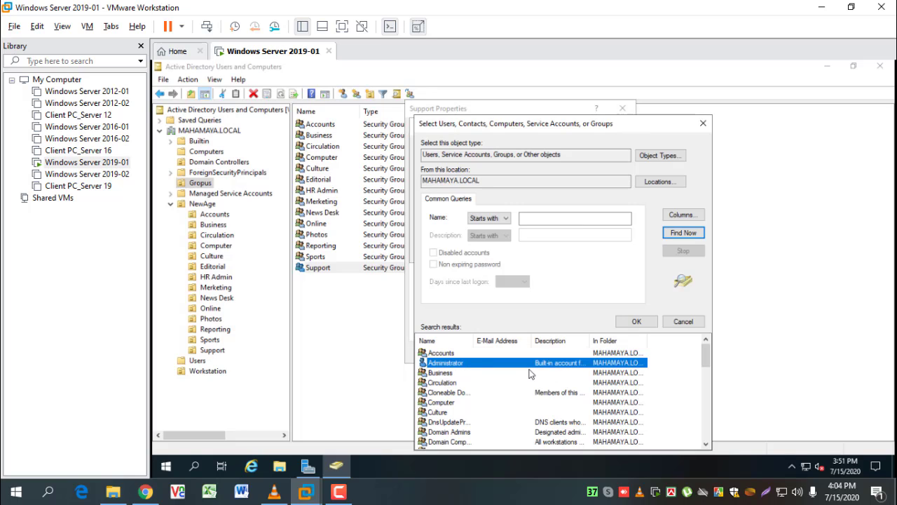
scroll(508, 373, down, 4)
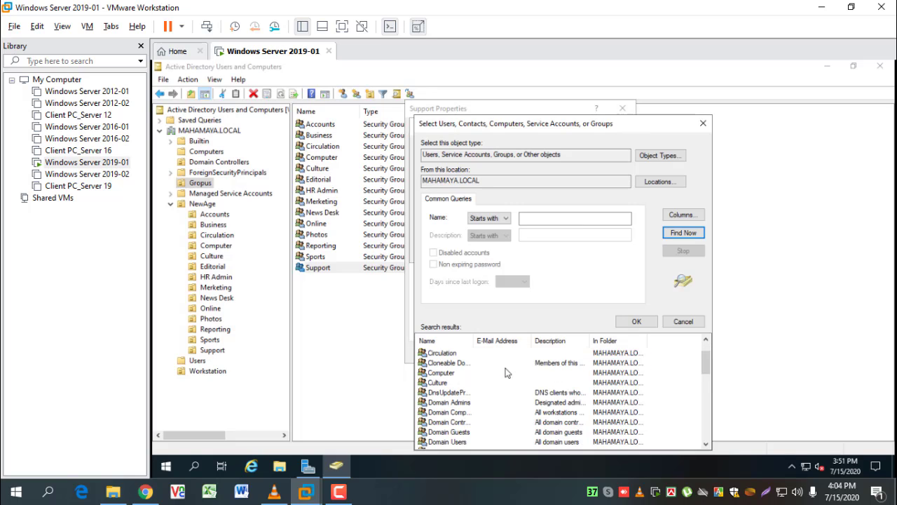
scroll(507, 373, up, 4)
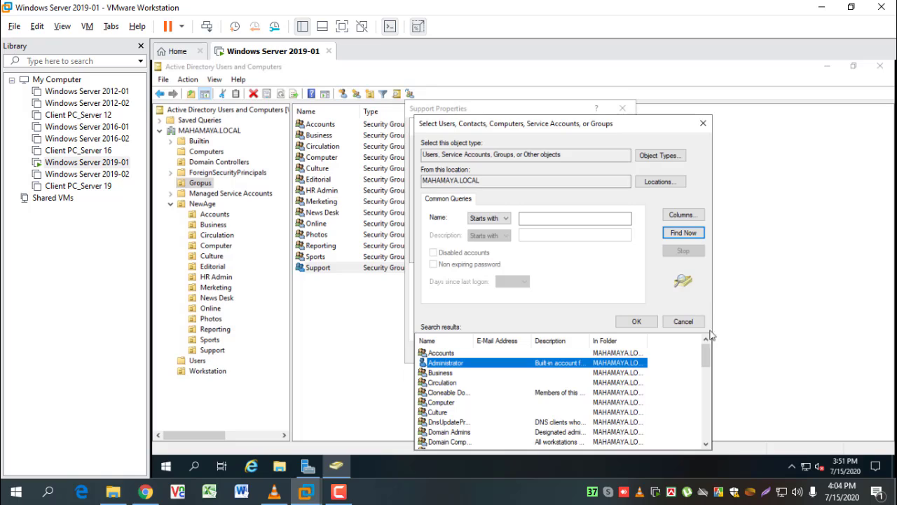
click(689, 323)
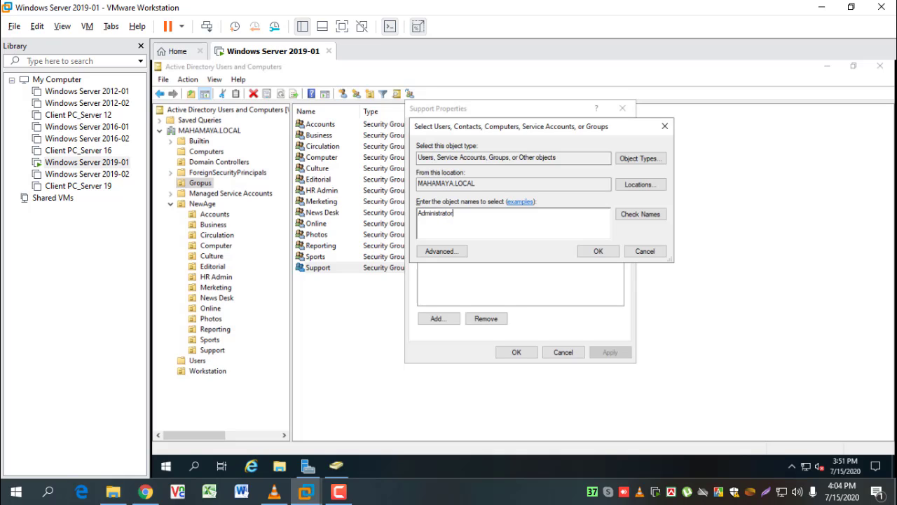
Resolve Administrator with Check Names, add it to Support, and apply the change
click(640, 213)
click(599, 254)
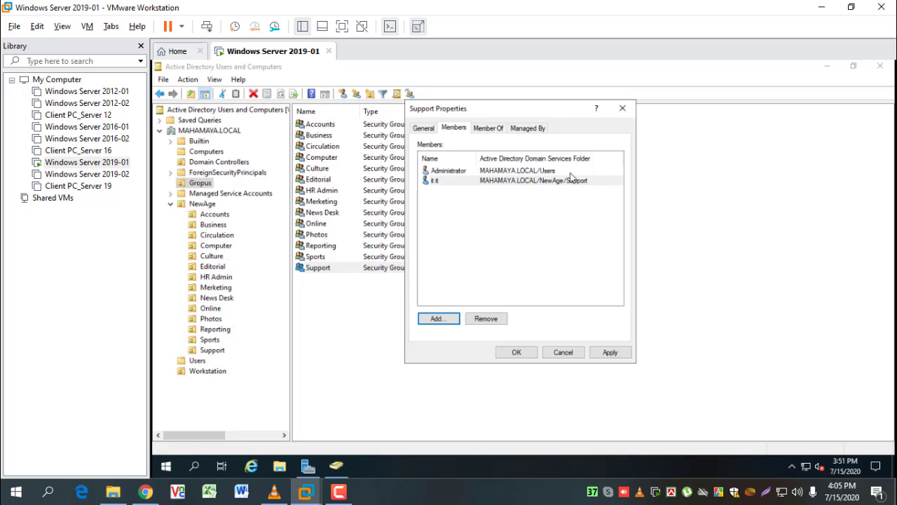
click(609, 353)
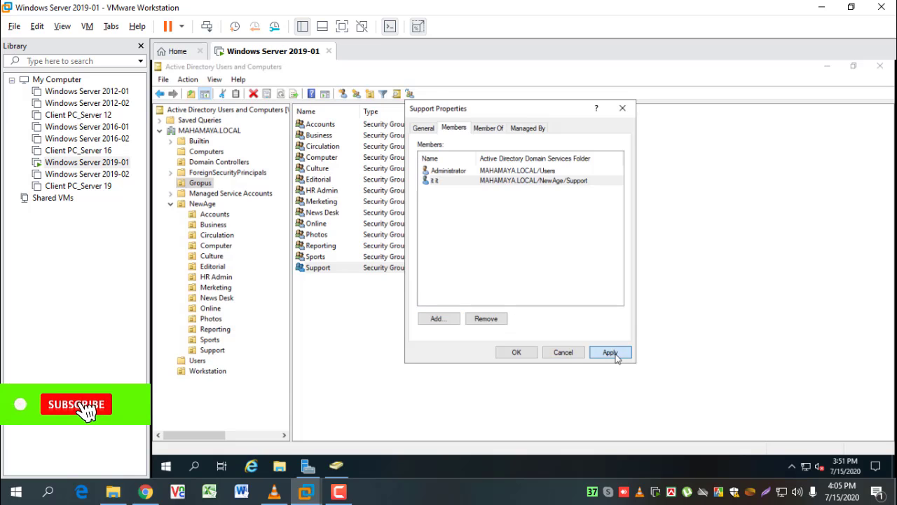
click(532, 353)
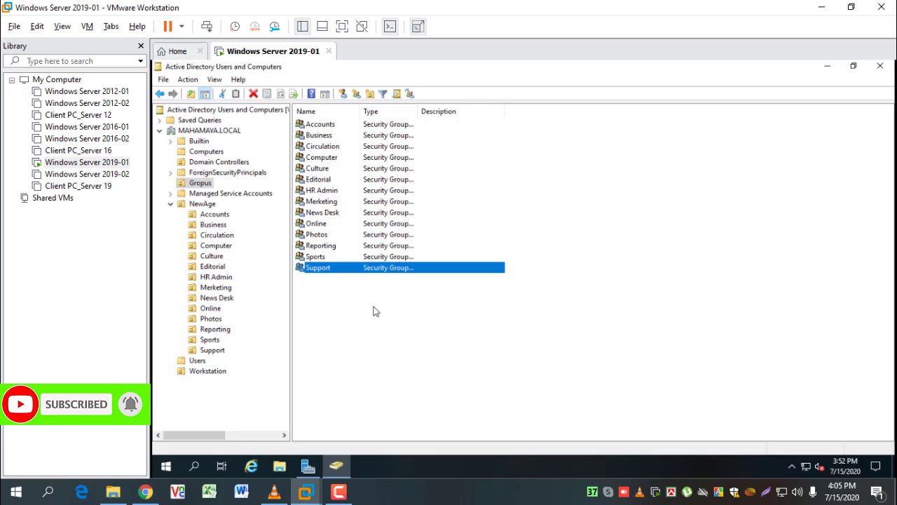
Open the Support OU user's Member Of tab, showing Domain Users and Support memberships
click(212, 267)
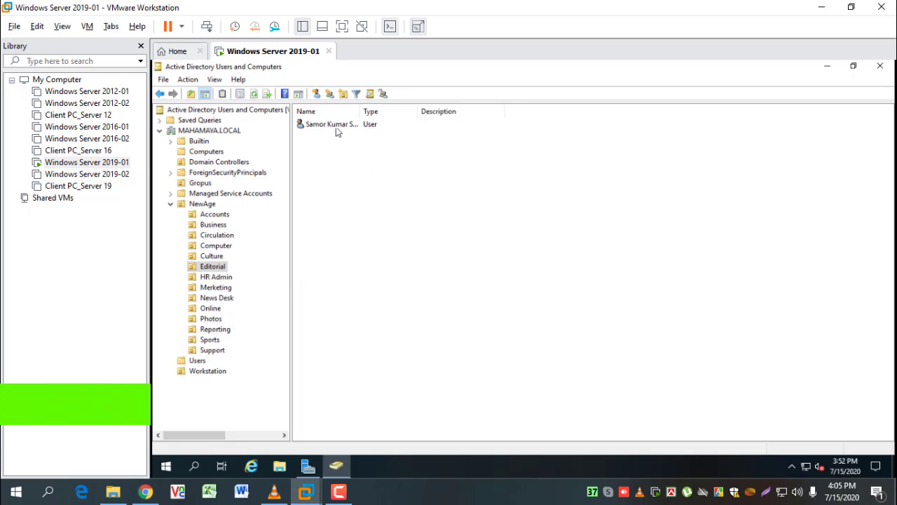
click(225, 350)
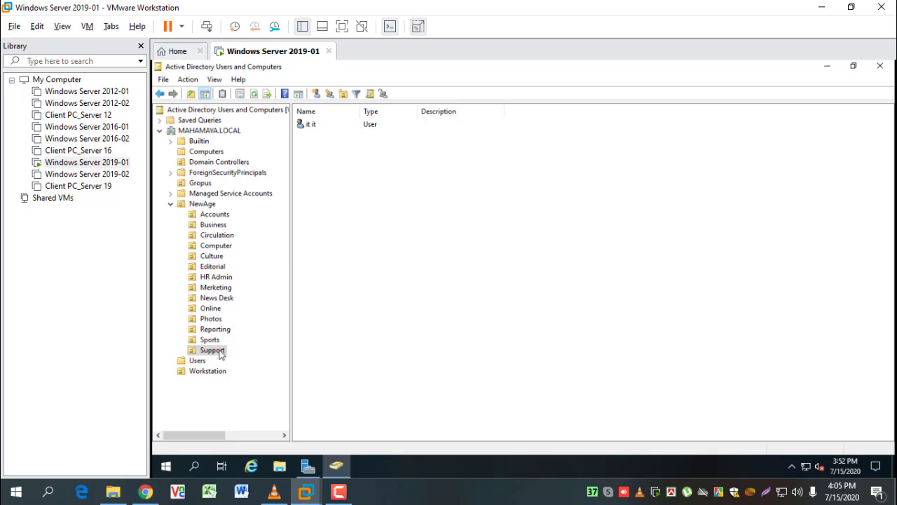
double_click(312, 125)
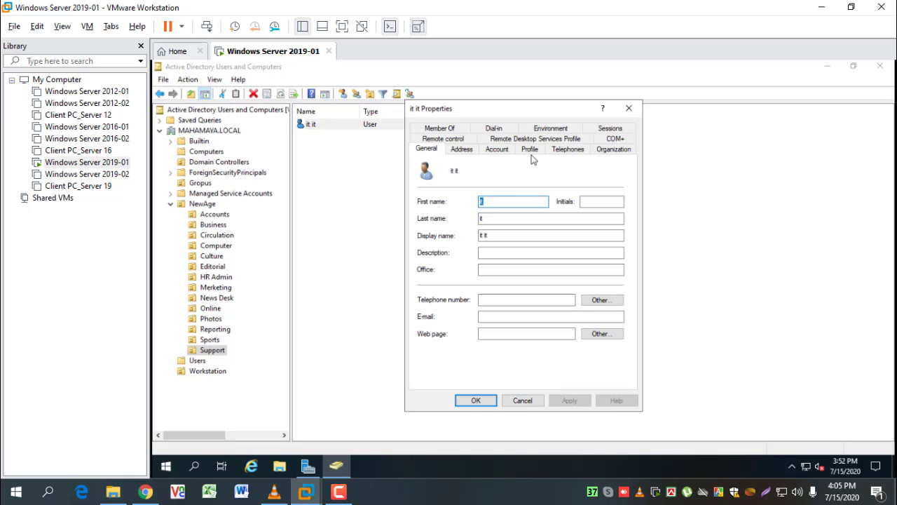
click(450, 127)
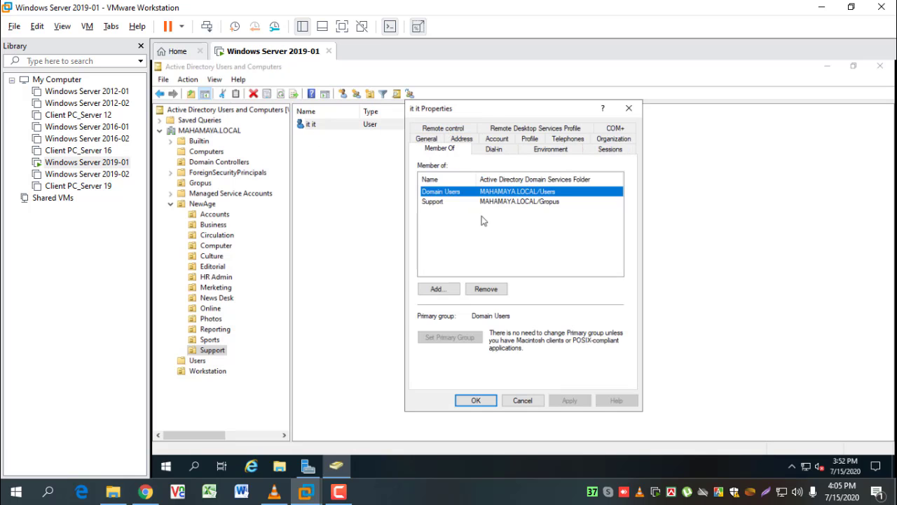
click(438, 203)
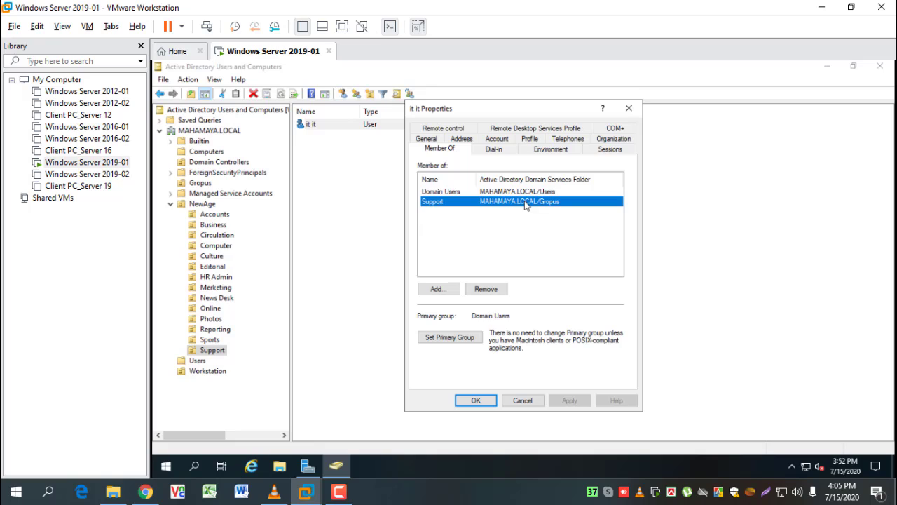
Cancel the Support user's Properties dialog, leaving its memberships unchanged
click(523, 401)
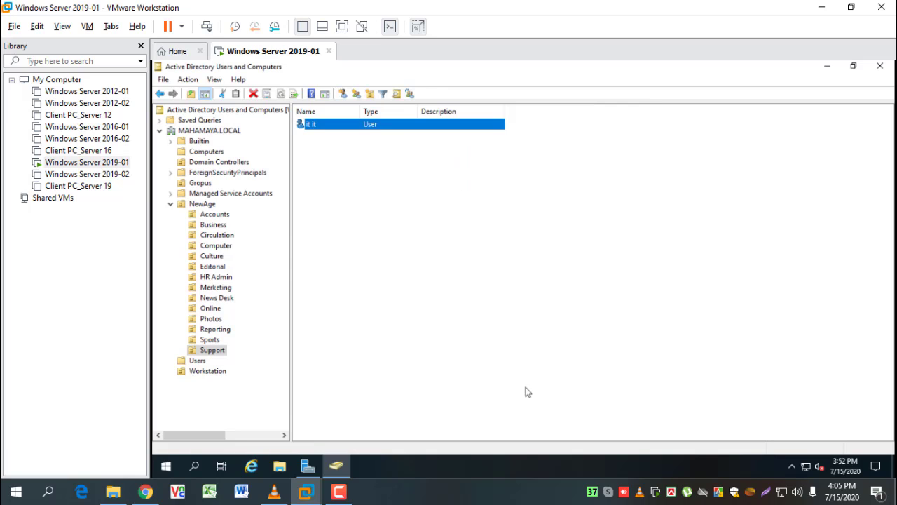
Open the Editorial group's properties in the Gropus folder and view its empty Members list
click(201, 183)
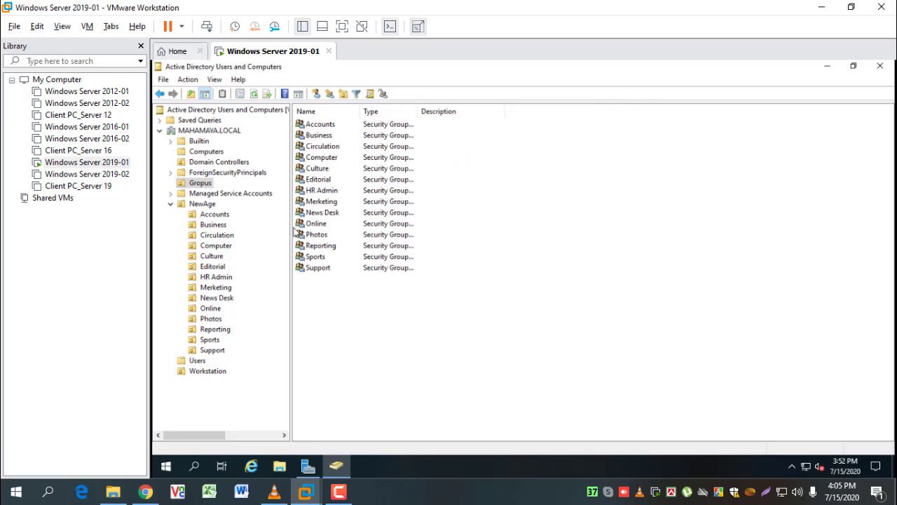
click(327, 182)
right_click(327, 182)
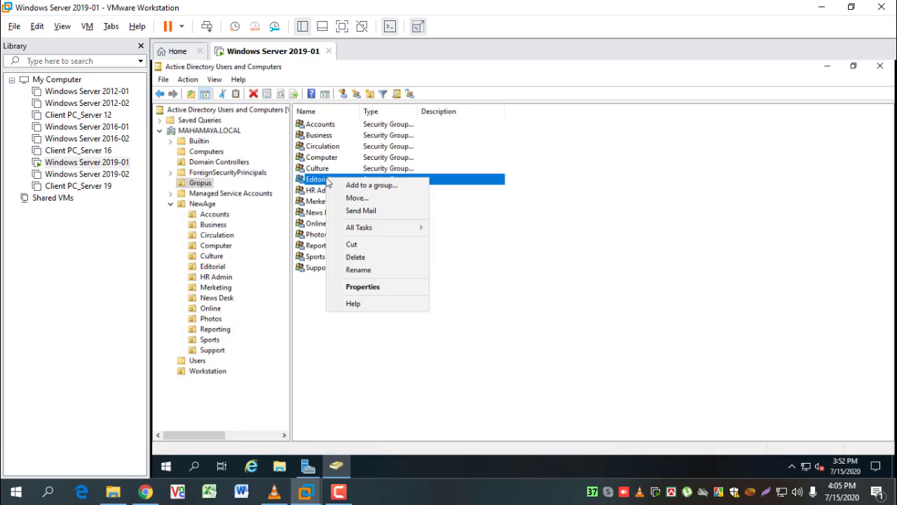
click(372, 287)
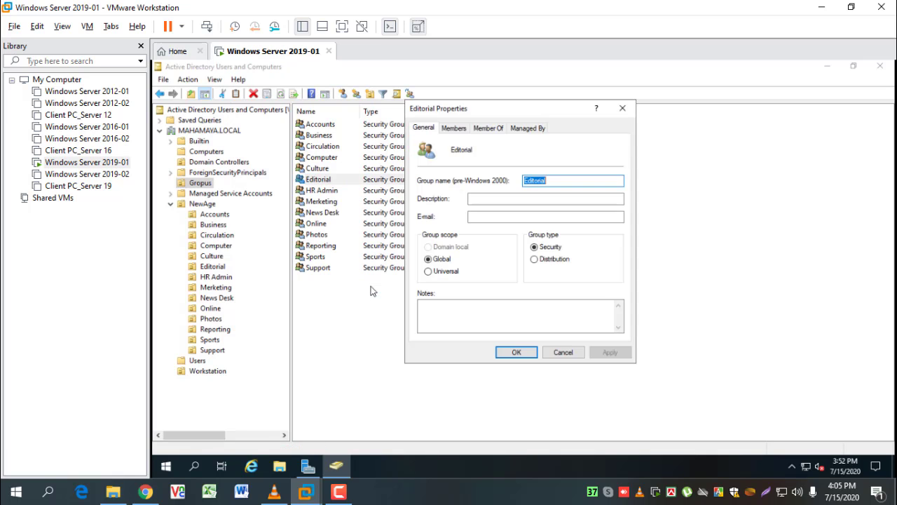
click(453, 128)
drag(535, 112, 478, 115)
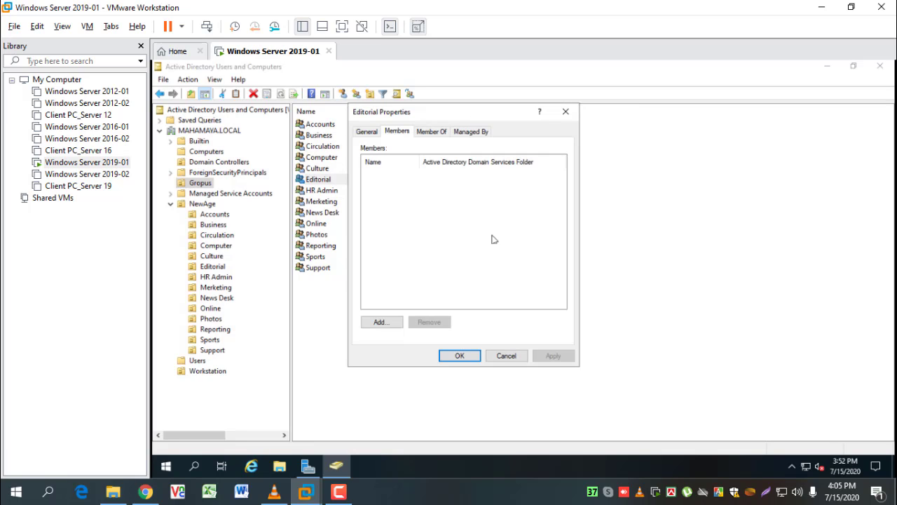
Add the Editorial department's user account, resolved with Check Names, as a member and save
click(380, 324)
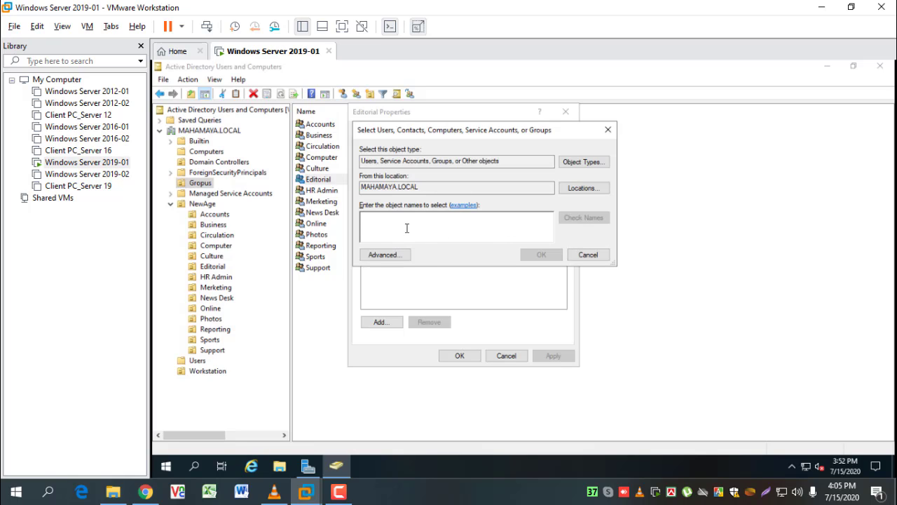
text(support)
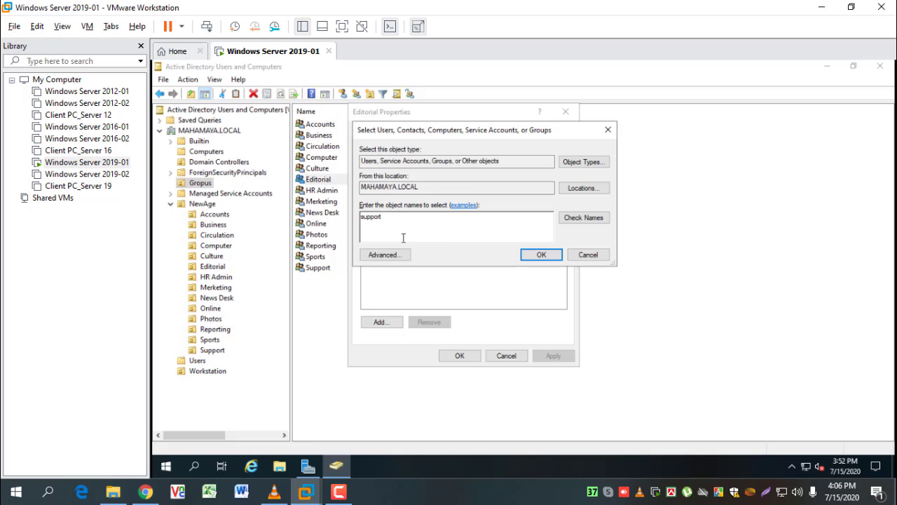
double_click(359, 221)
text(Samor)
click(583, 221)
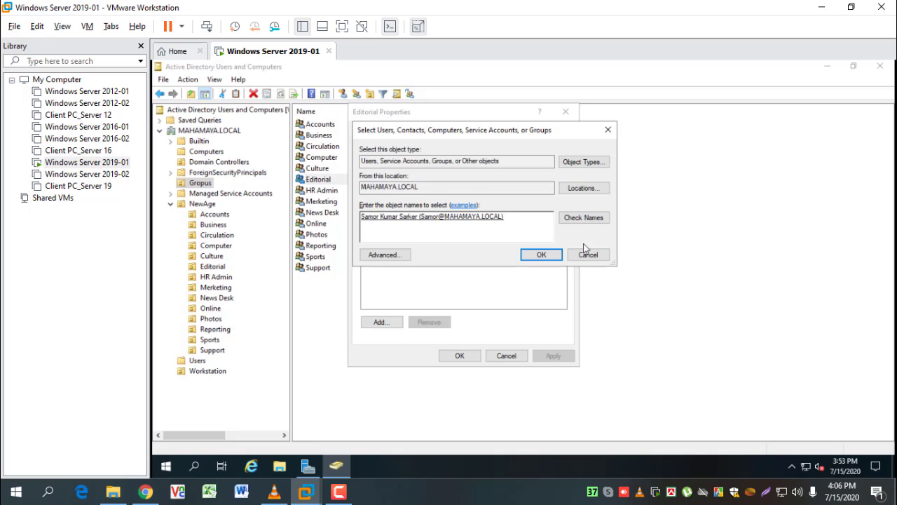
click(537, 254)
click(457, 356)
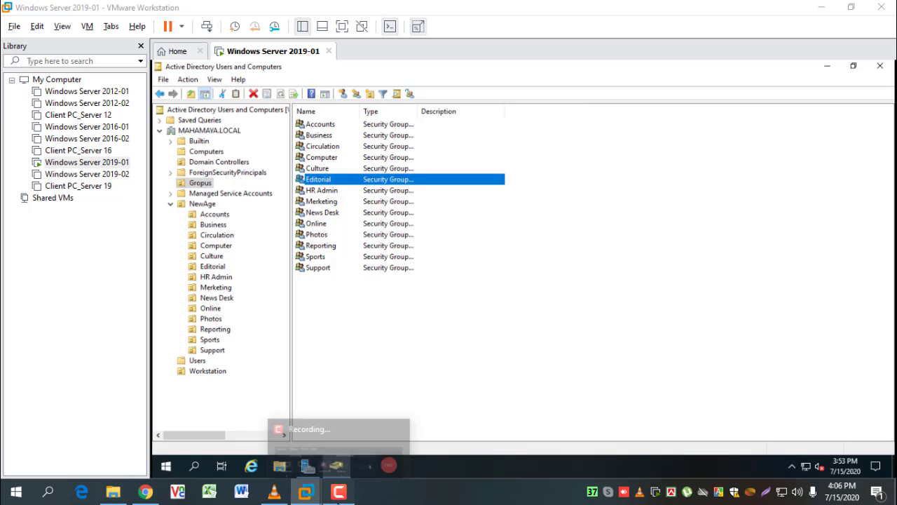
click(338, 491)
Close the Active Directory Users and Computers window, then close Server Manager
click(834, 431)
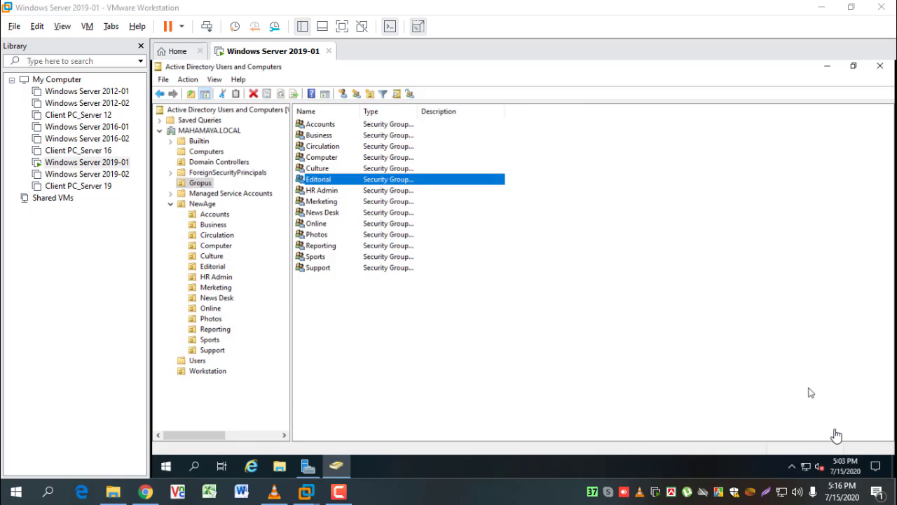
click(881, 66)
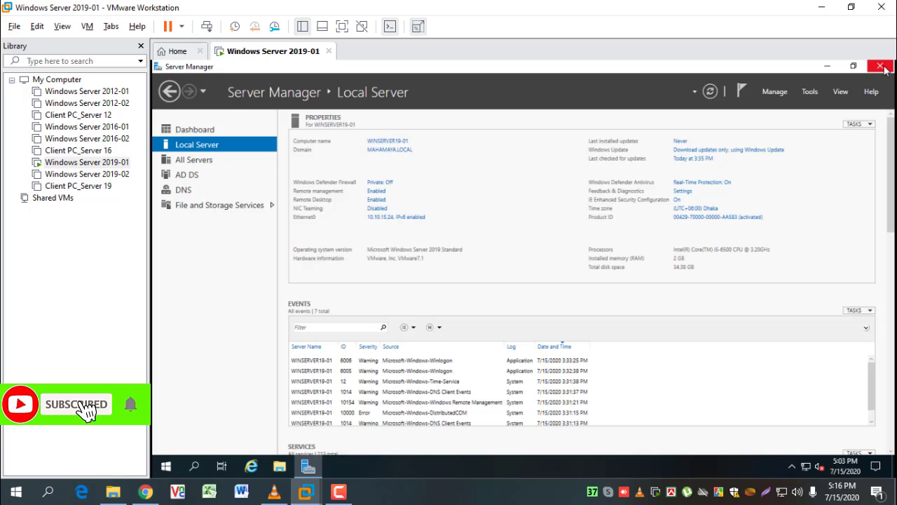
click(882, 67)
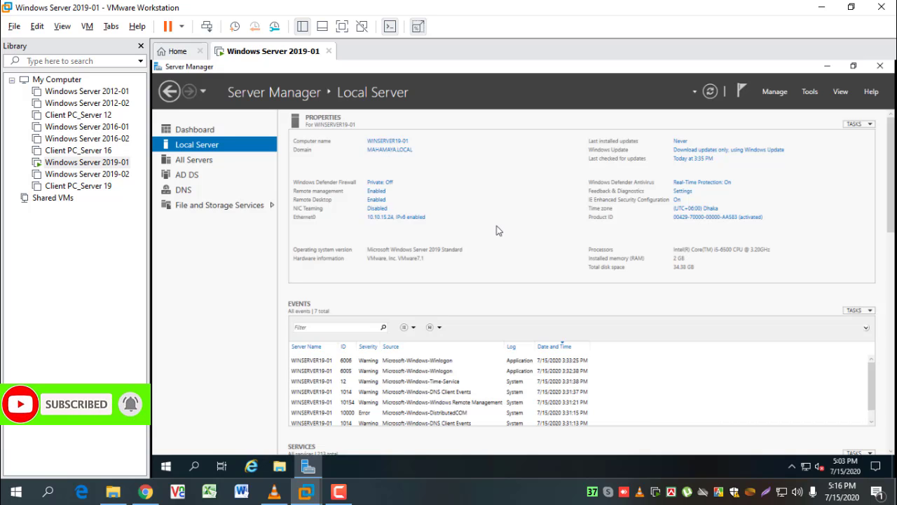